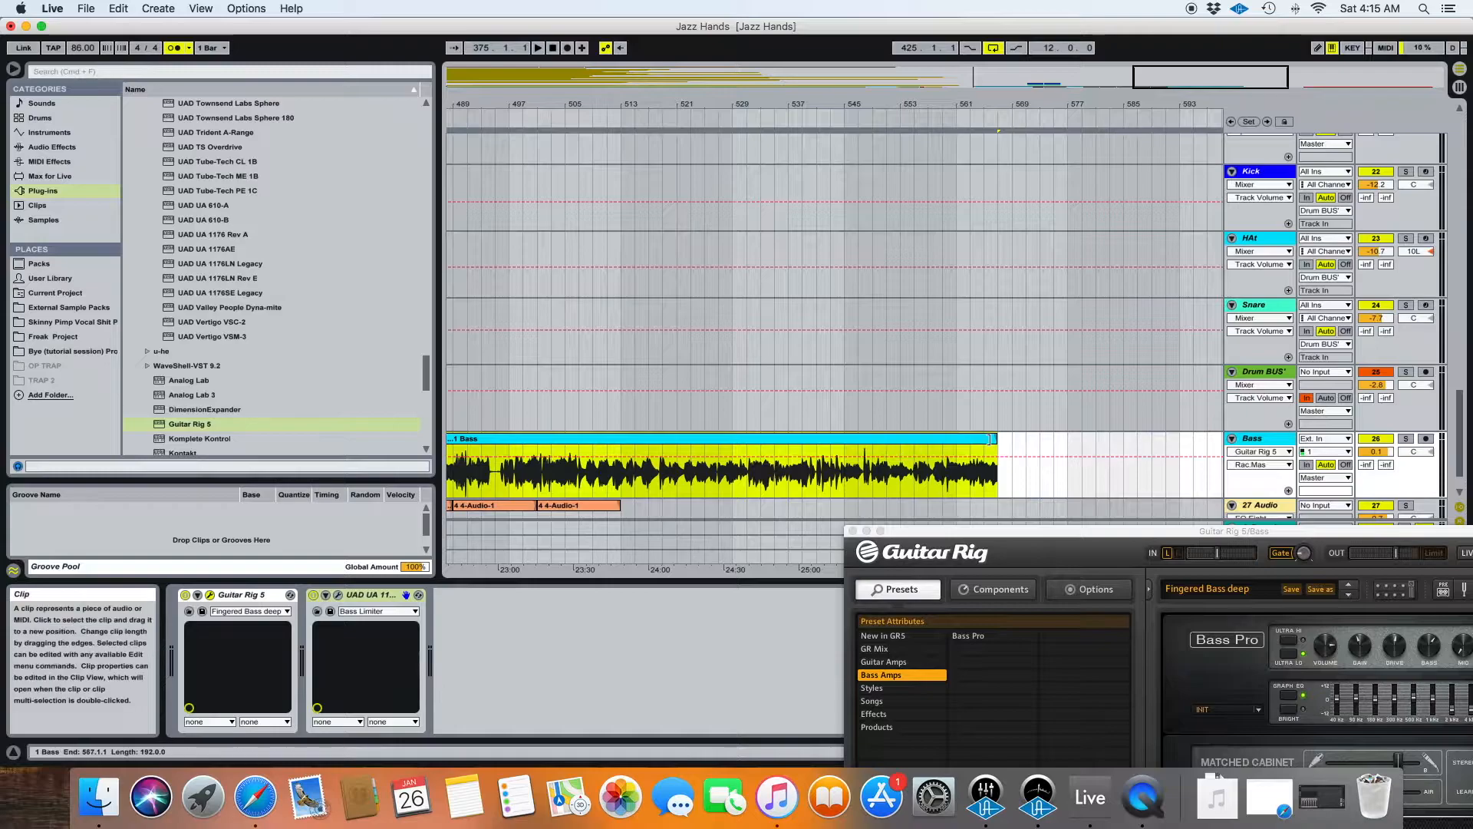
Step: Move the bass clip so it starts at bar 425, and play the arrangement from that bar
scroll(1063, 451, "left", 5)
scroll(1064, 451, "left", 5)
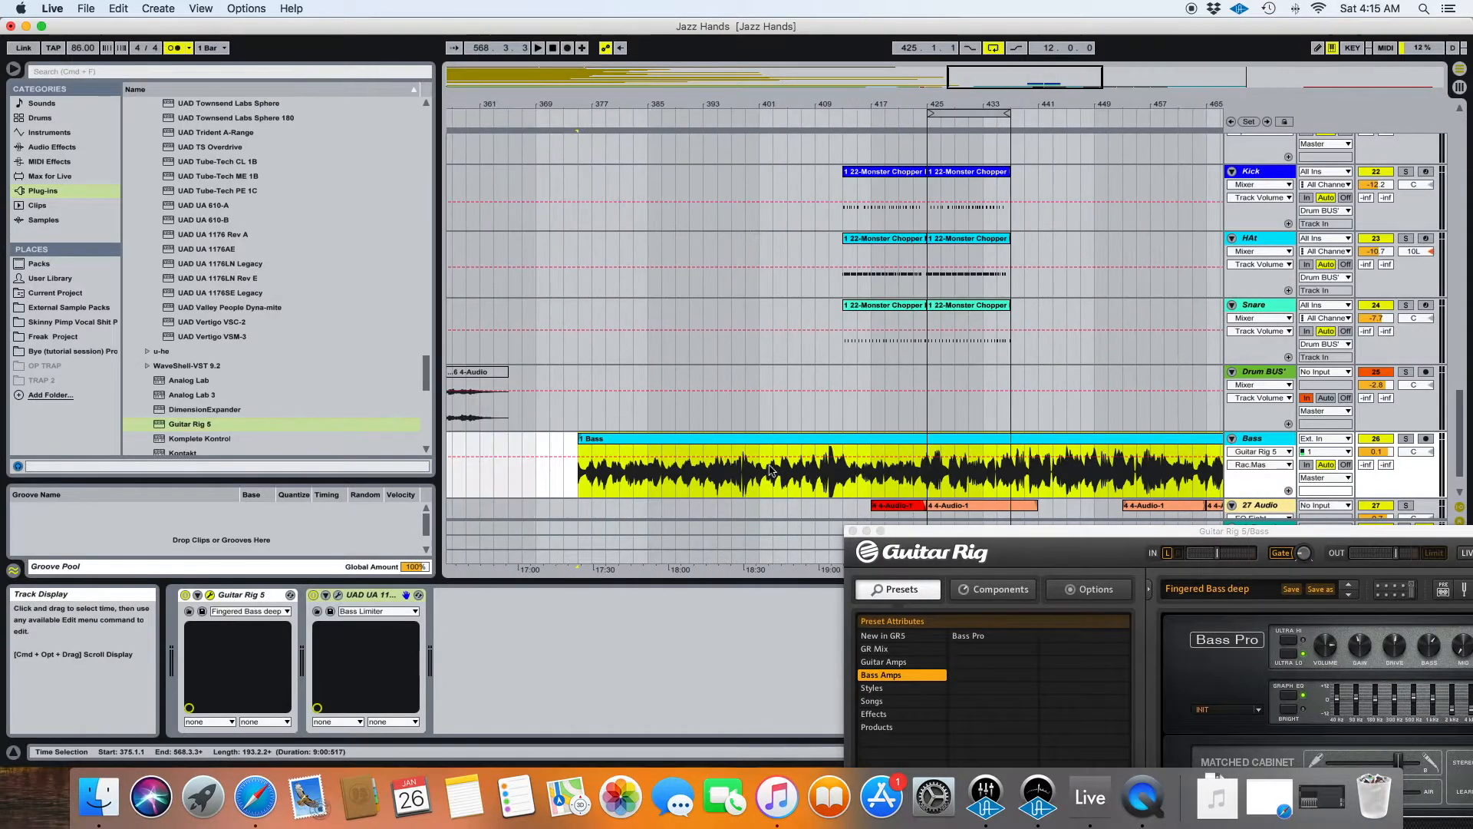
left_click_drag(604, 445, 947, 460)
scroll(928, 463, "right", 3)
scroll(928, 464, "down", 2)
left_click_drag(798, 105, 850, 240)
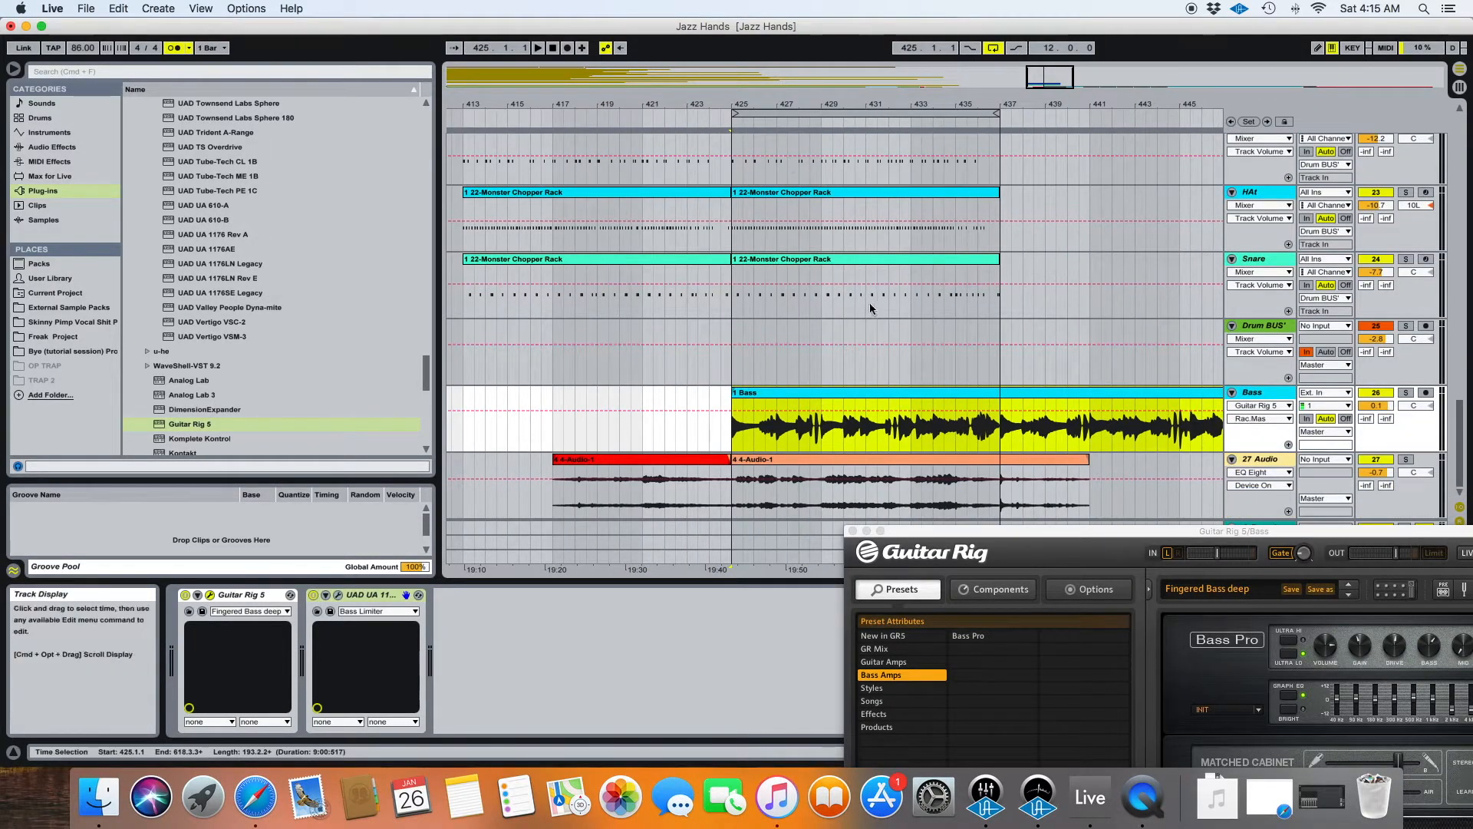
scroll(867, 303, "right", 2)
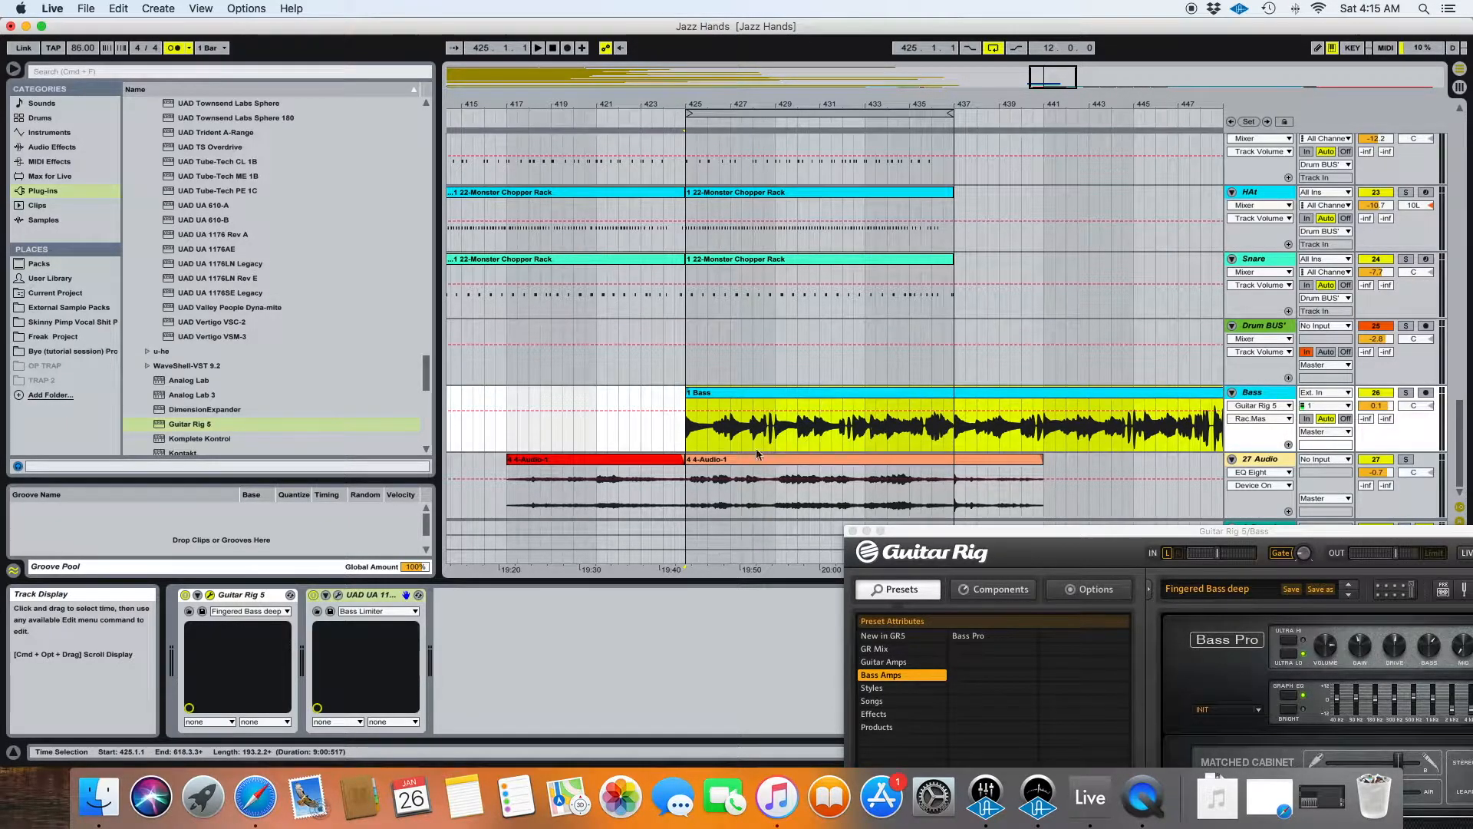
left_click(687, 431)
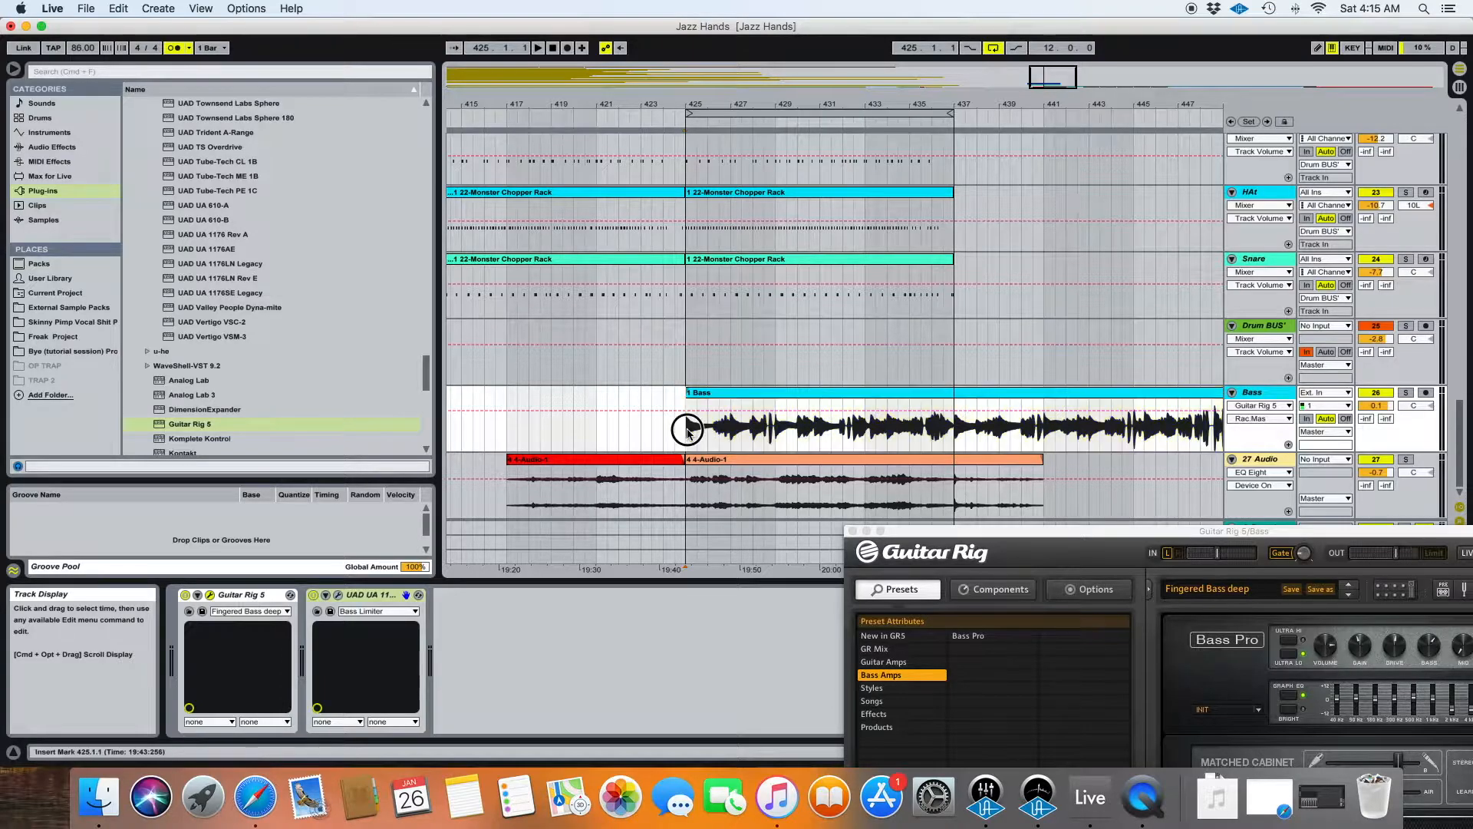
key("space")
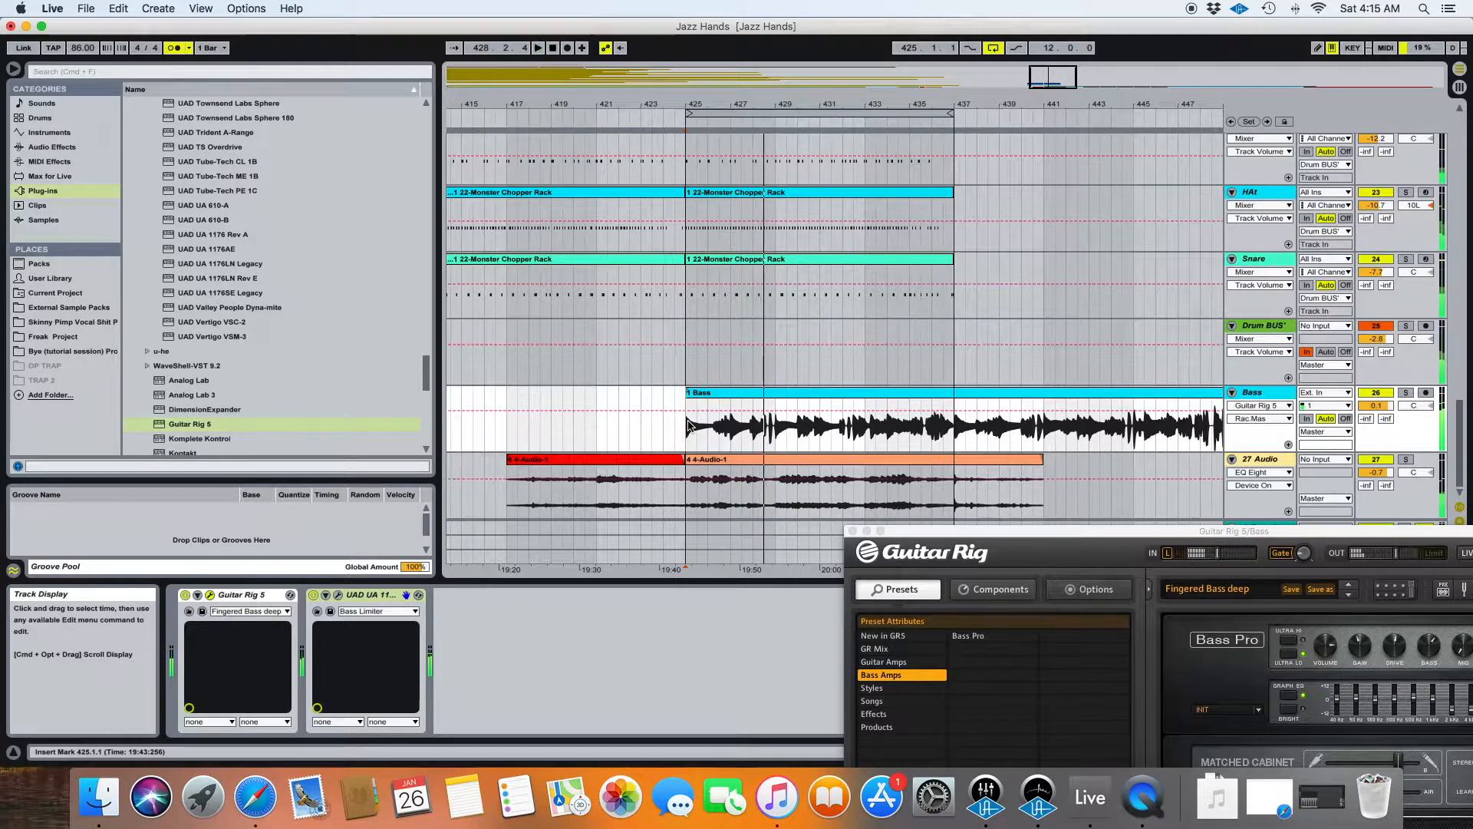
Step: Try to replace the bass clip's first two bars, 425 to 427, with a copy of bars 437 to 439, and play the result
scroll(706, 419, "left", 3)
left_click_drag(734, 424, 758, 425)
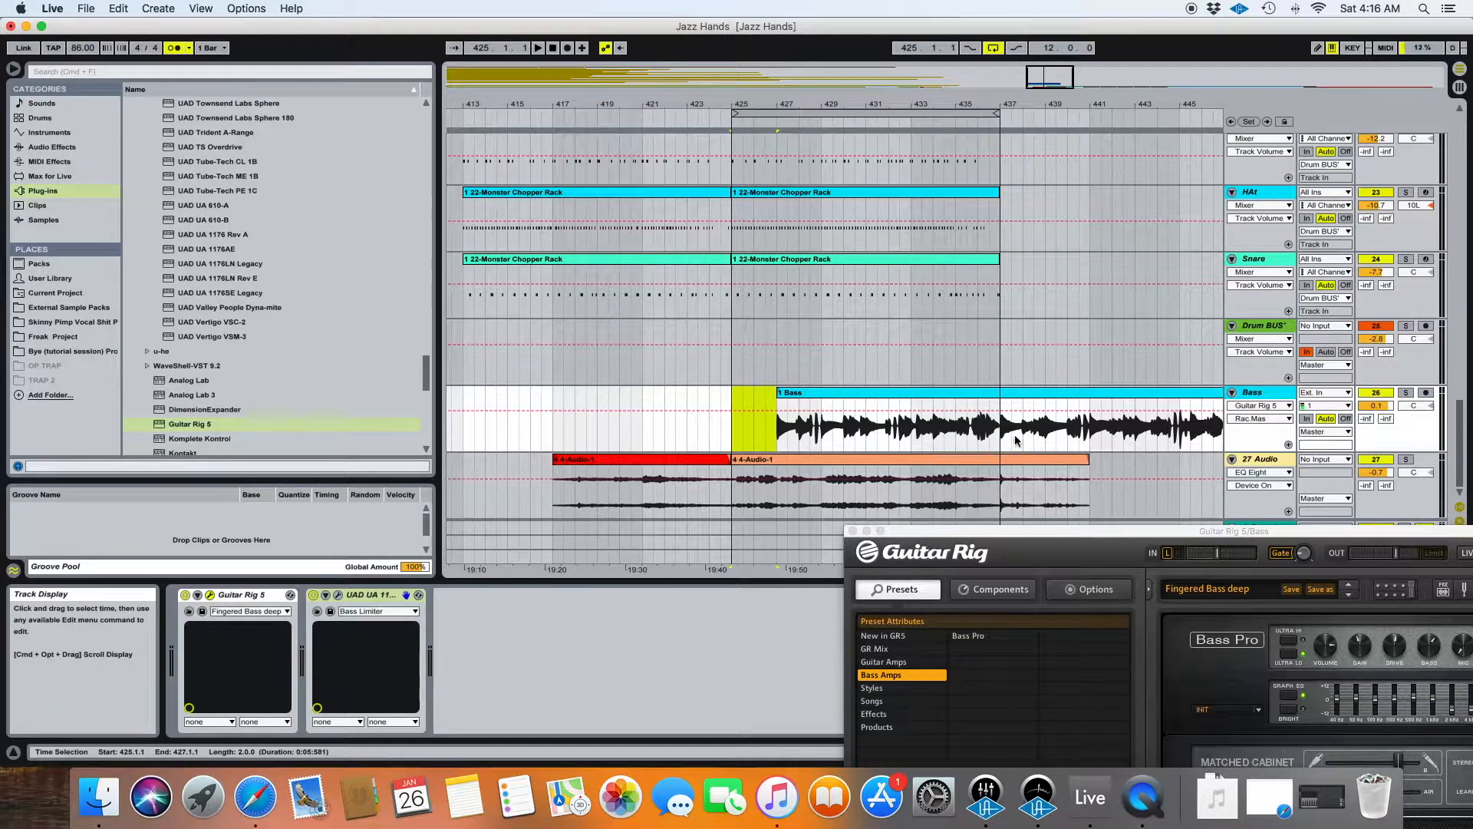
mouse_move(1017, 440)
left_mouse_down()
mouse_move(1028, 438)
mouse_move(1016, 438)
left_mouse_up()
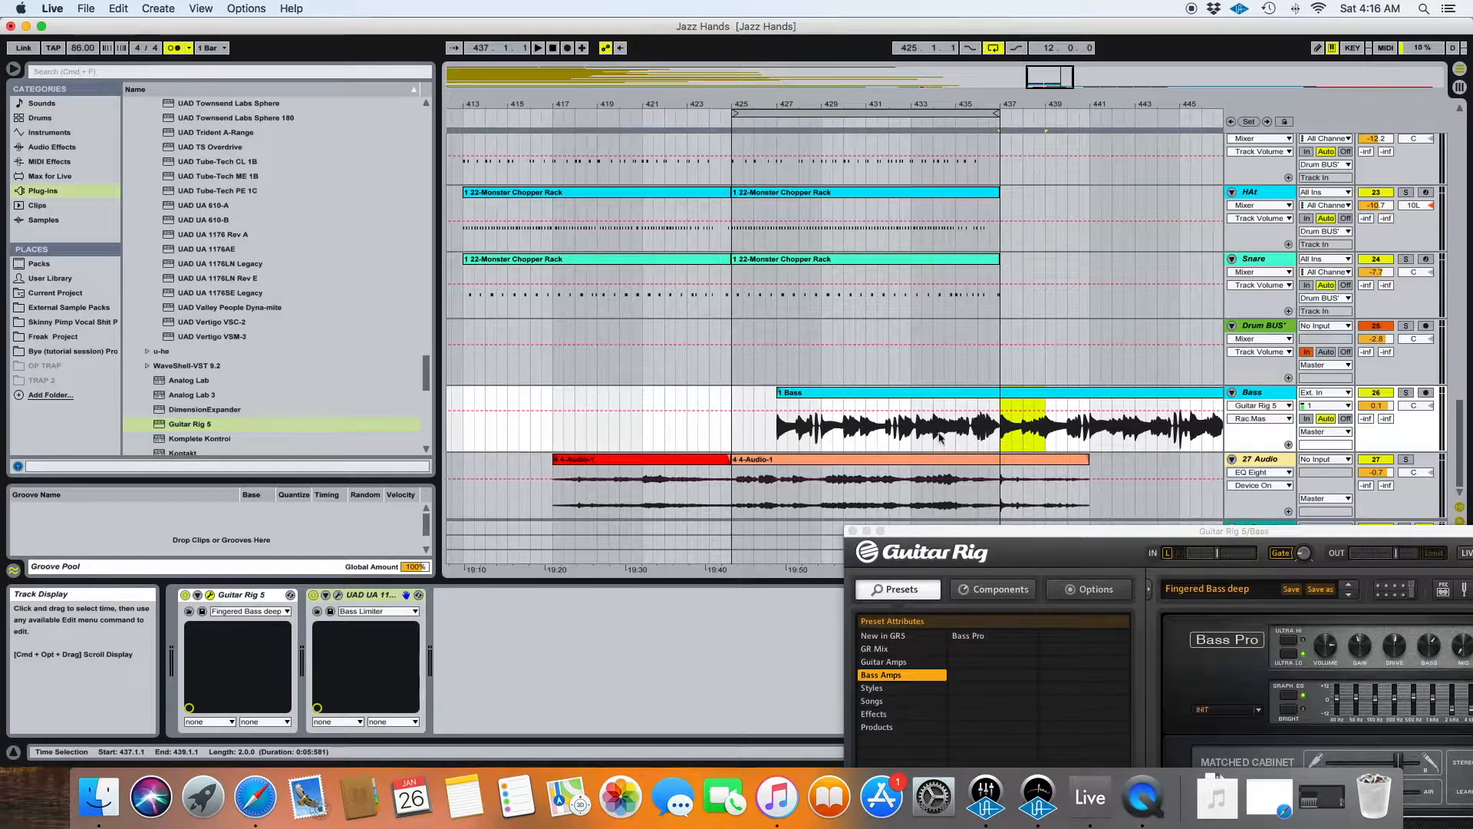
left_click(735, 435)
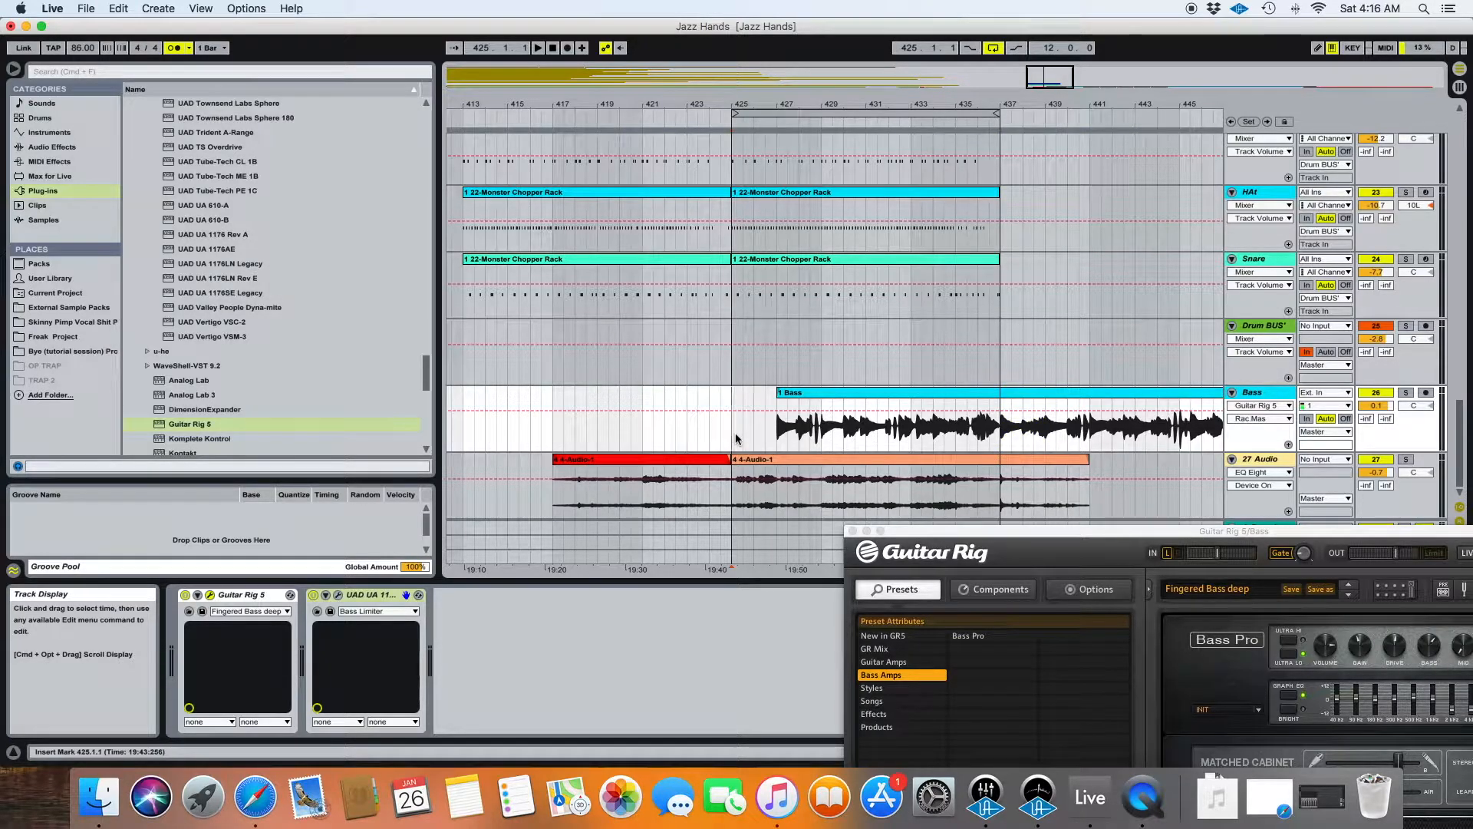
key("super+v")
key("space")
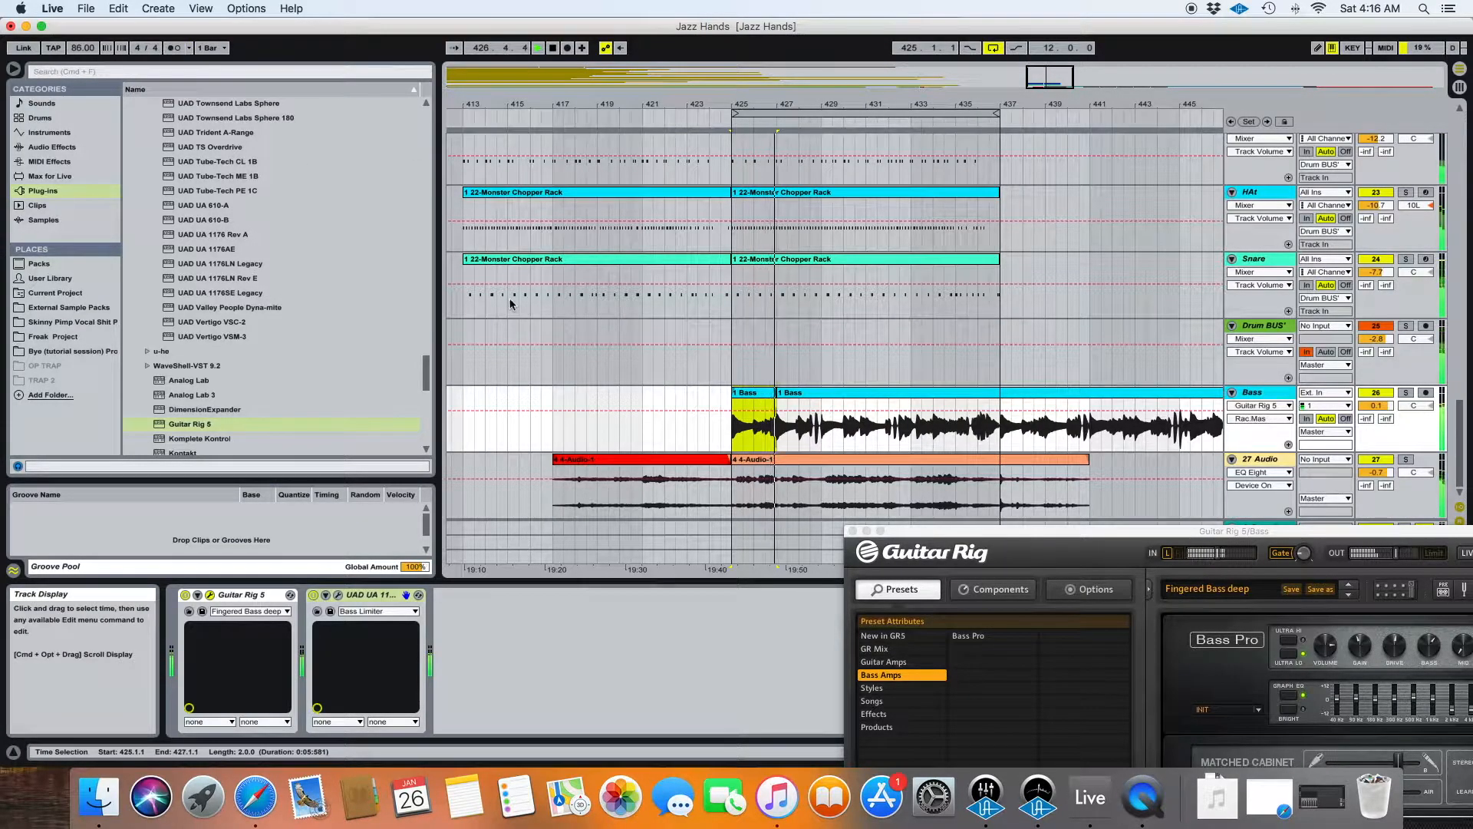
key("space")
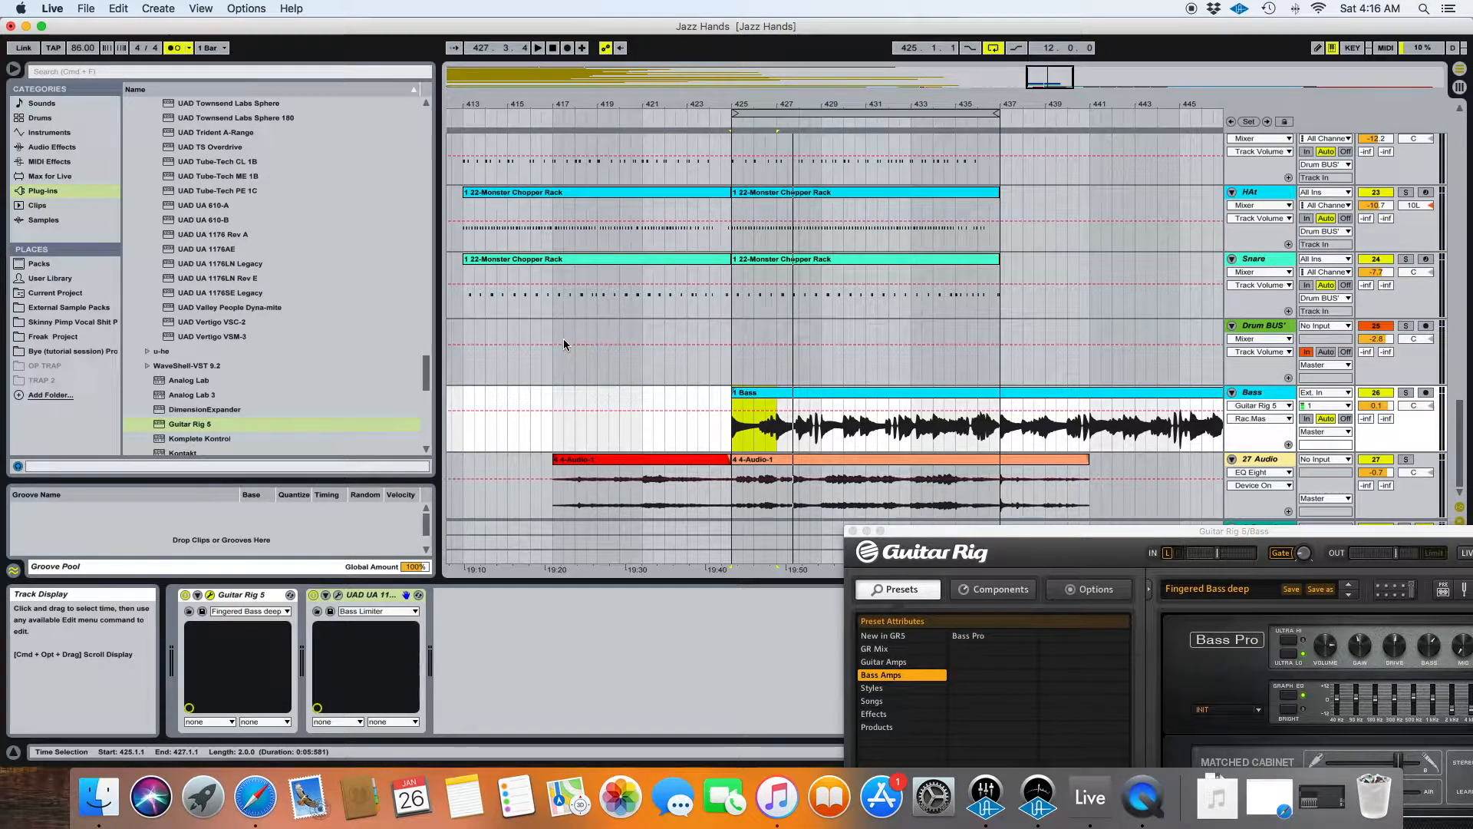
Step: Examine the bass waveform along the rest of the recording and place the insert mark at bar 461
scroll(845, 418, "right", 10)
left_click_drag(685, 104, 685, 43)
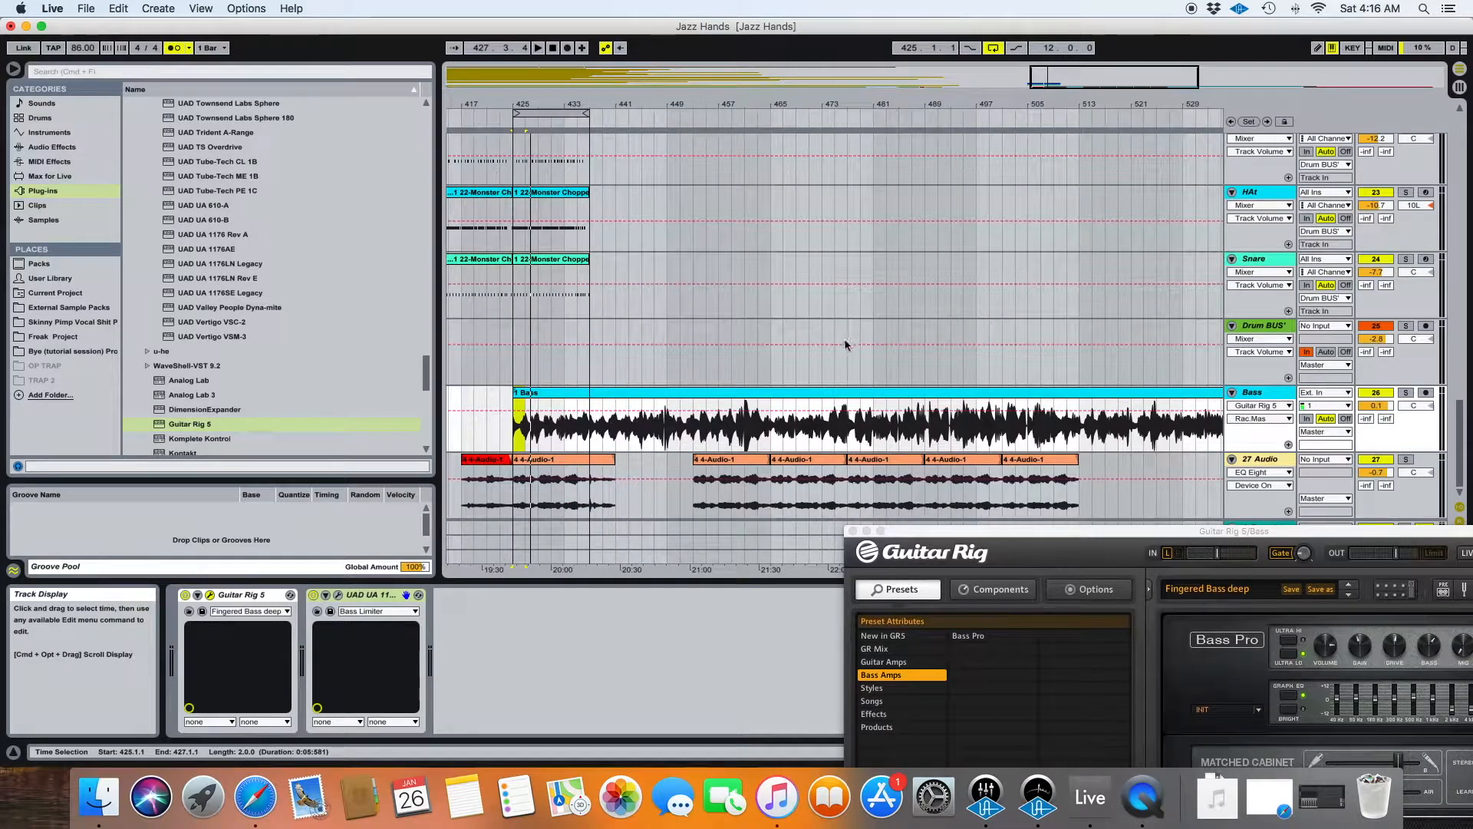
scroll(830, 429, "right", 6)
scroll(830, 429, "left", 6)
left_click_drag(763, 104, 762, 166)
scroll(824, 424, "left", 3)
left_click(951, 419)
scroll(952, 419, "right", 1)
scroll(944, 414, "left", 3)
scroll(786, 214, "up", 1)
left_click_drag(708, 104, 708, 64)
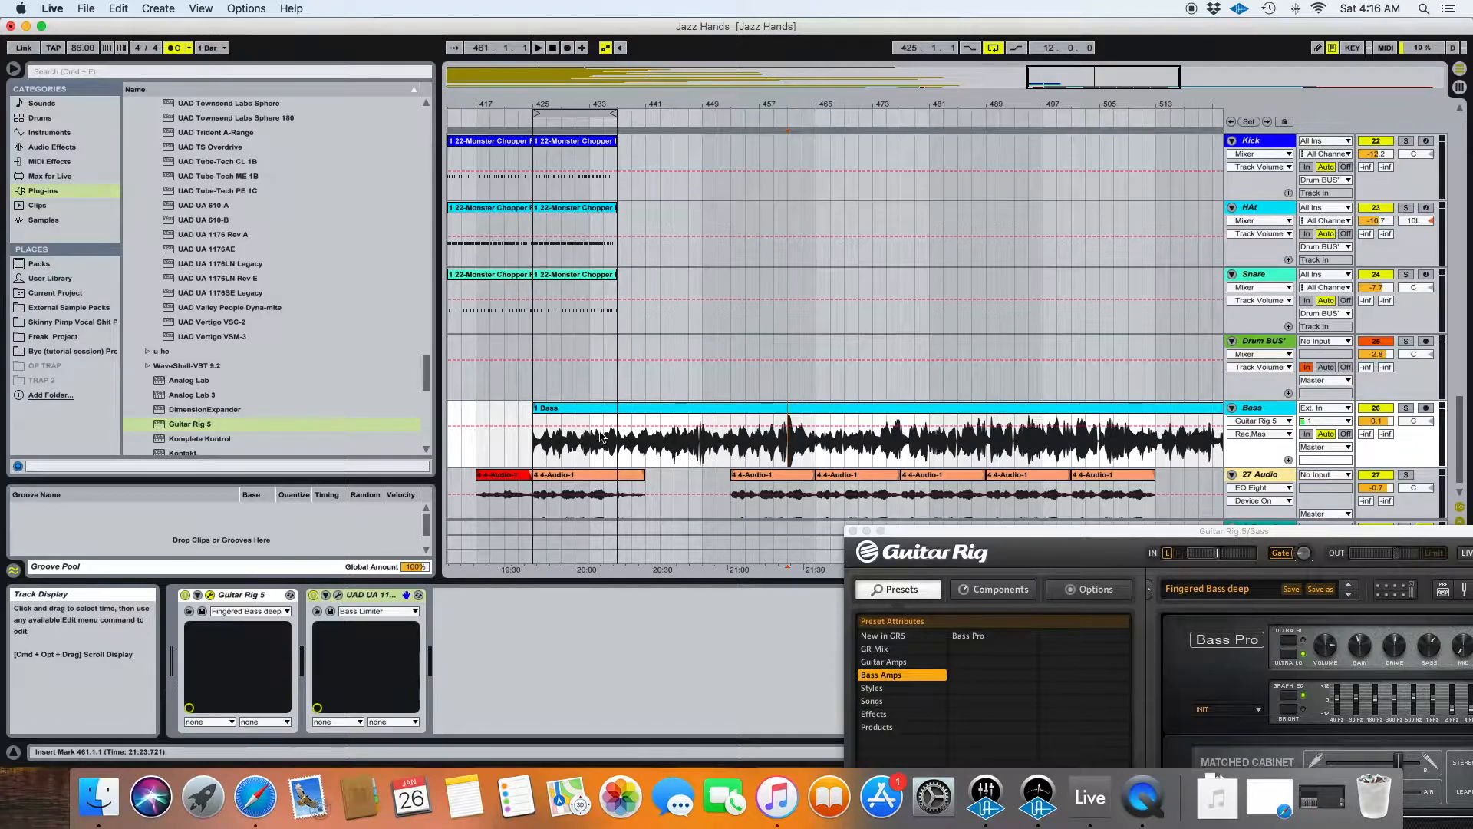
key("plus")
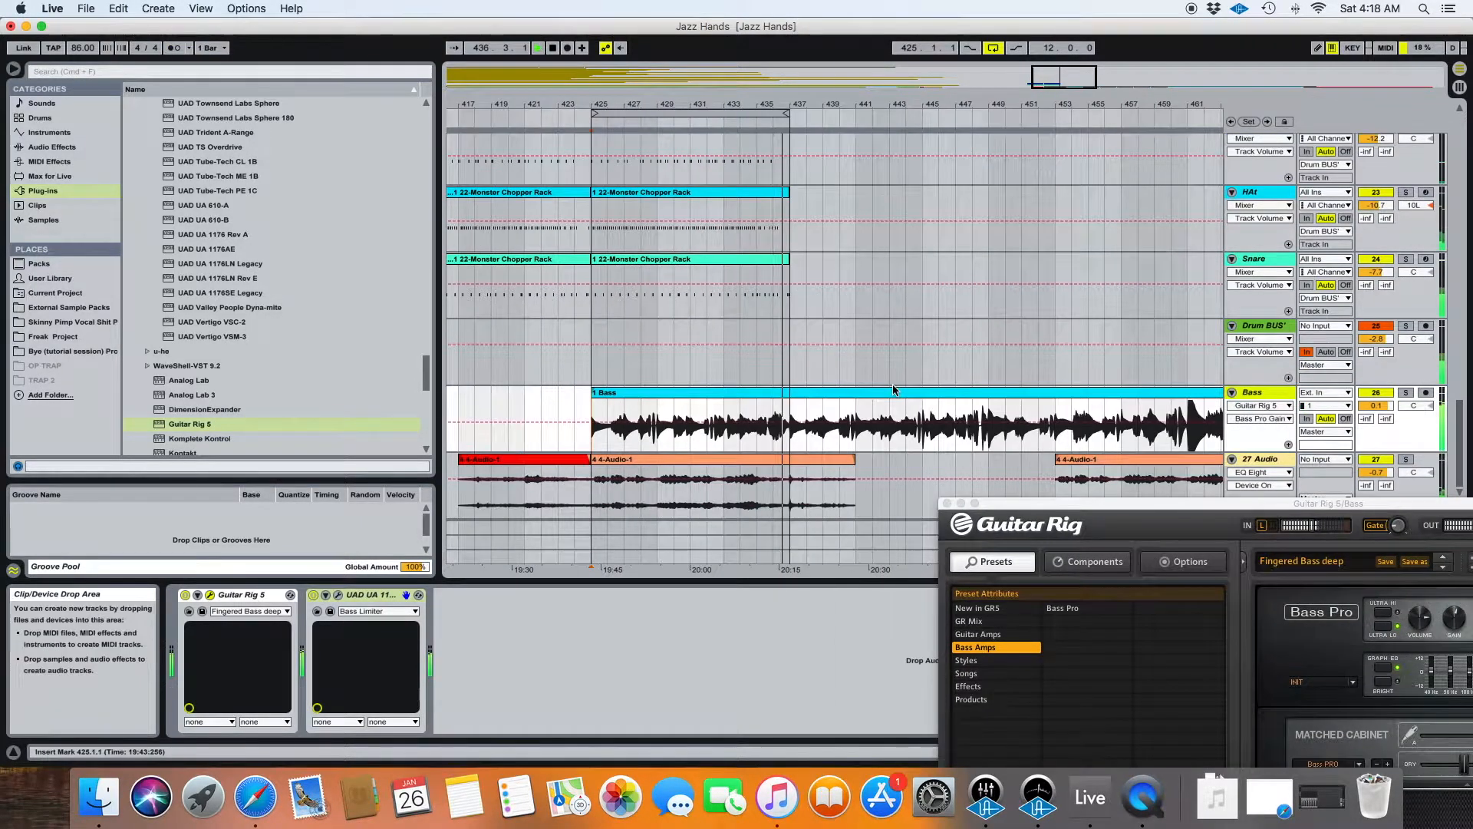
Step: Add a Compressor to the end of the Bass track's device chain and turn on its sidechain
left_click(51, 147)
double_click(161, 205)
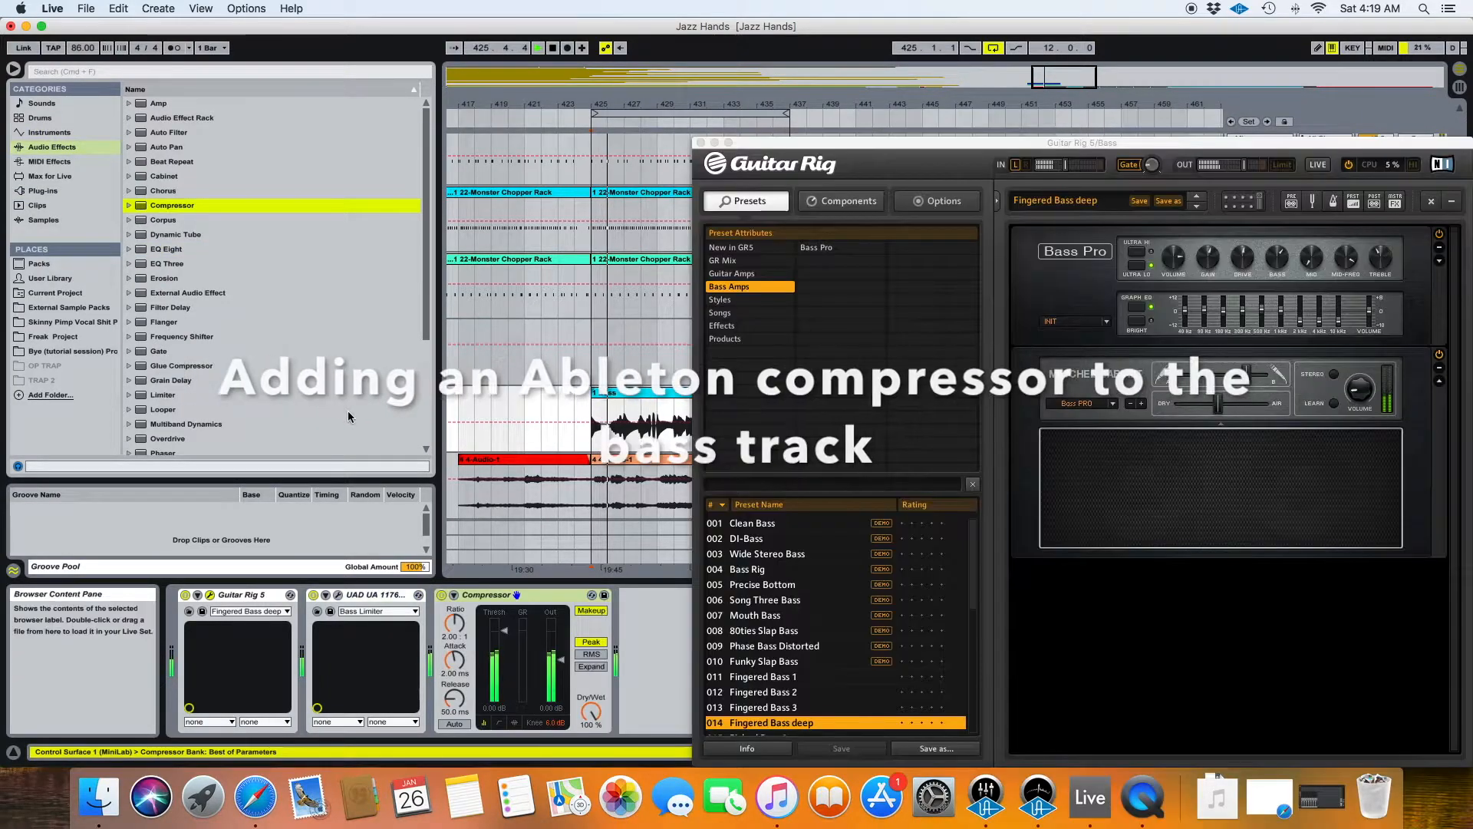
left_click(453, 595)
left_click(465, 610)
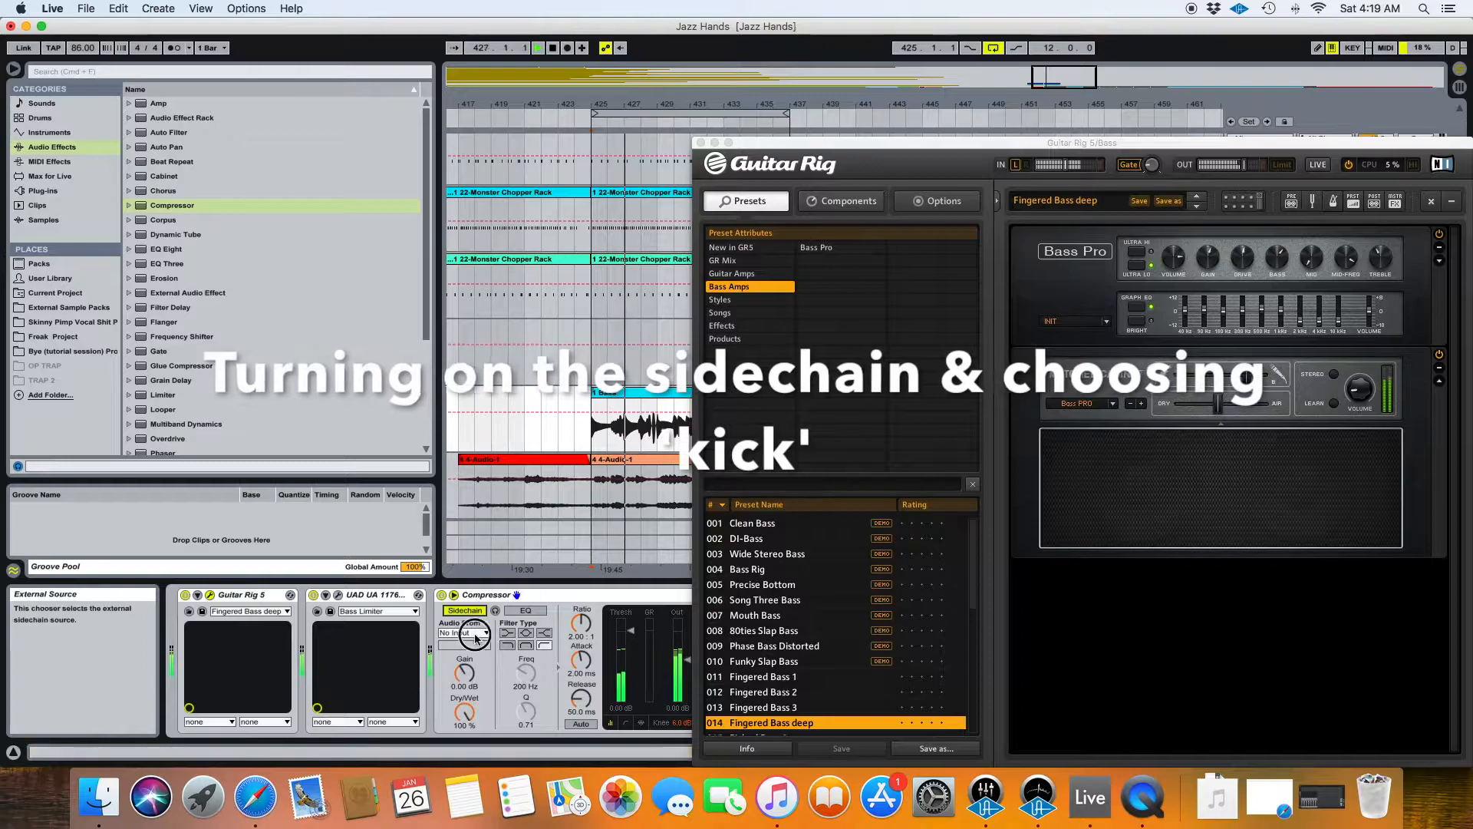
Step: Set the Compressor's sidechain source to Kick and lower its threshold to about -20.1 dB
left_click(464, 632)
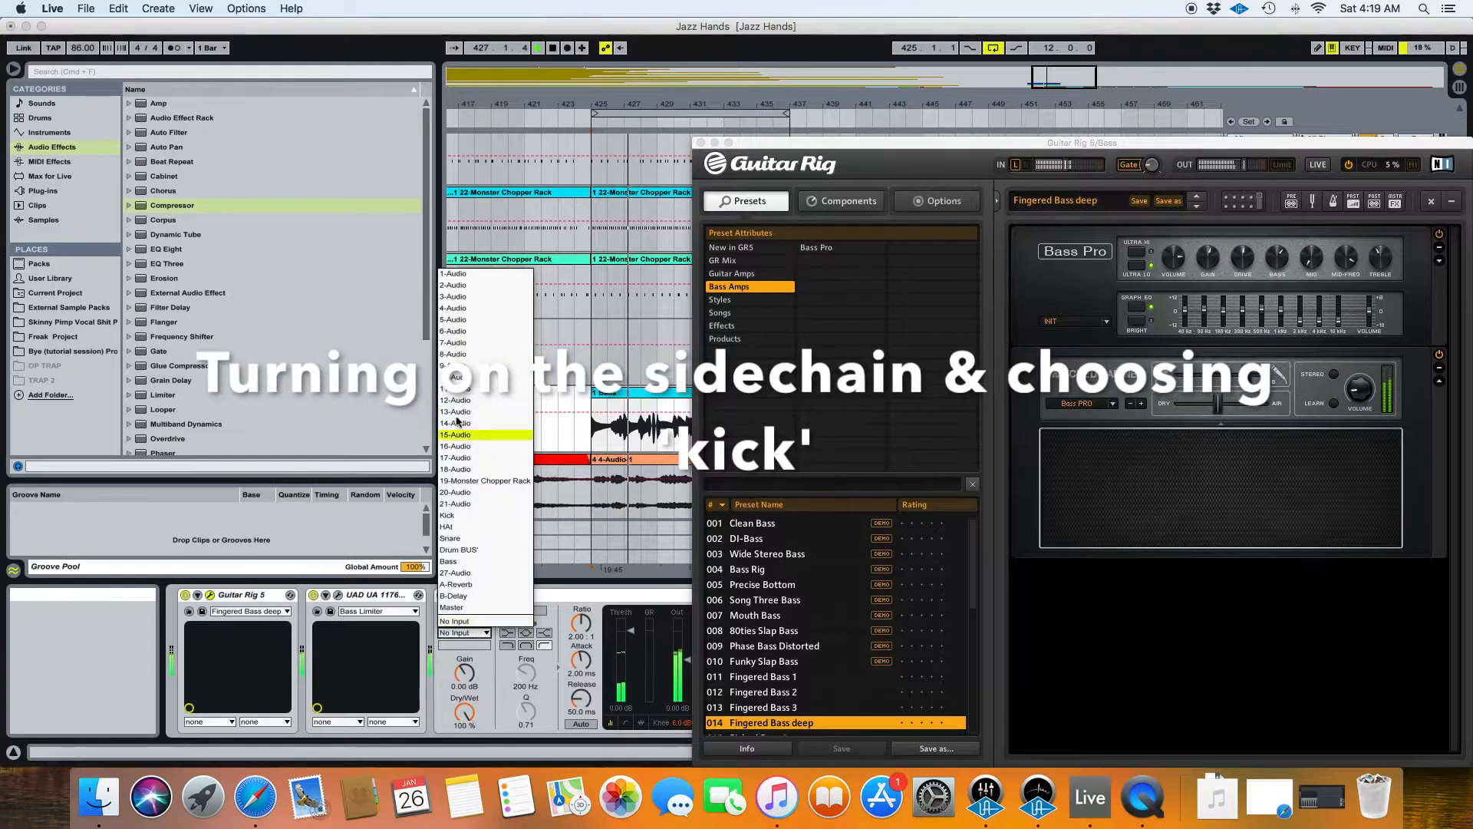
left_click(462, 514)
left_click_drag(631, 630, 636, 675)
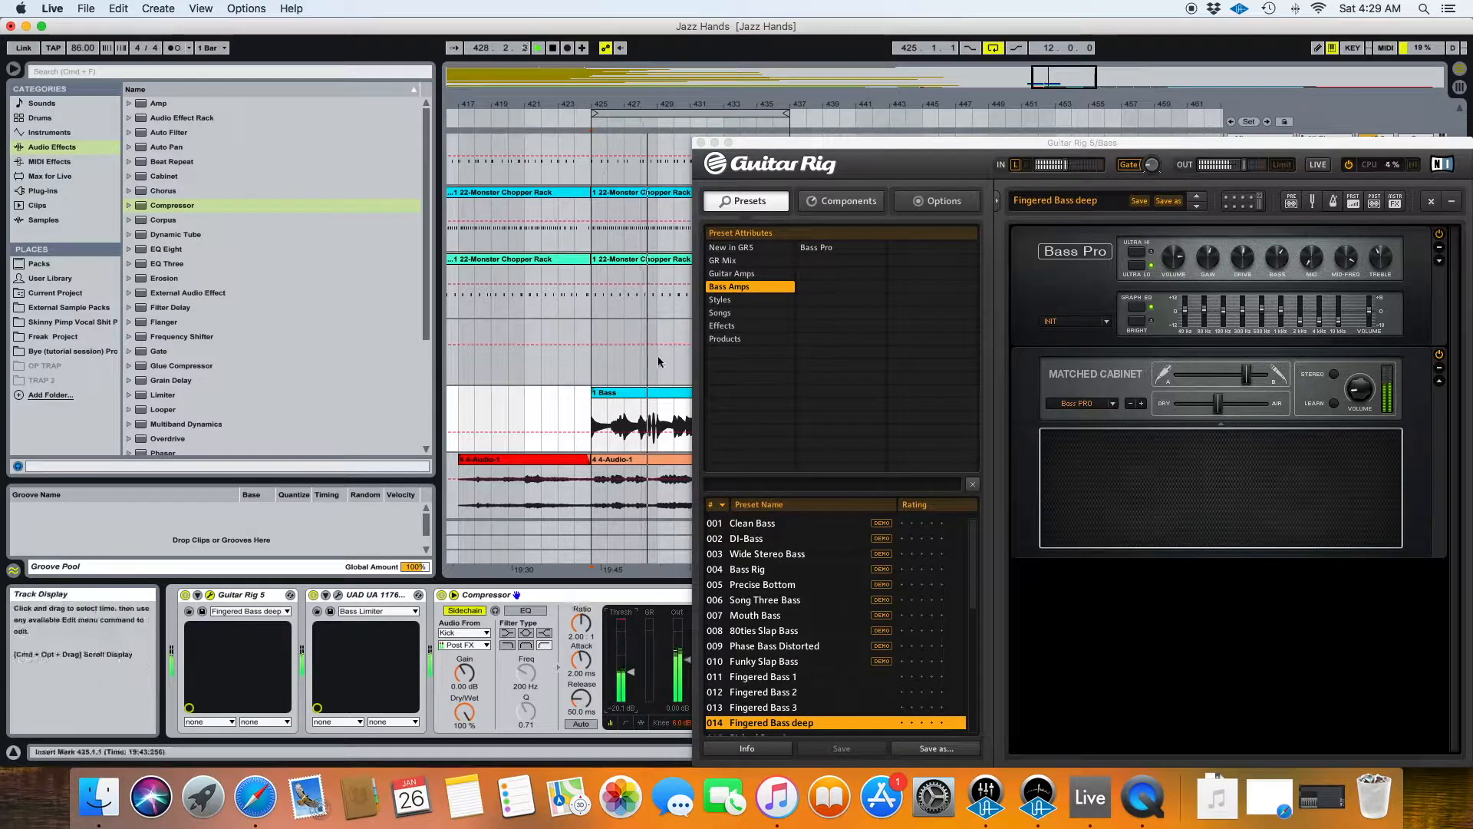
Step: Shift the Guitar Rig window clear of the arrangement and reposition the bass clip to start at bar 413
left_click_drag(657, 100, 658, 64)
left_click_drag(762, 144, 763, 482)
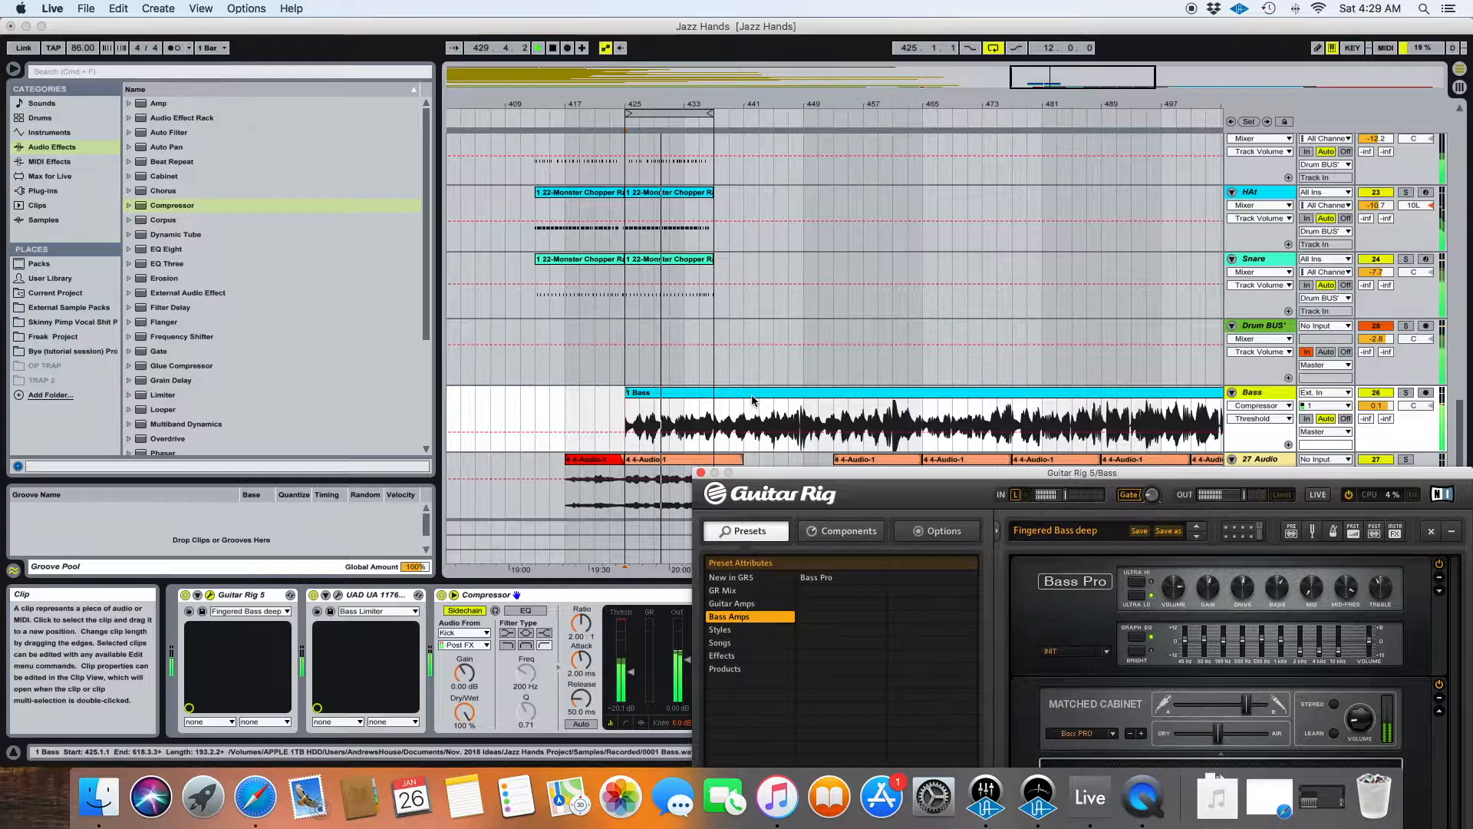
scroll(749, 400, "left", 1)
scroll(749, 400, "left", 1)
left_click_drag(728, 103, 728, 134)
scroll(768, 247, "left", 5)
scroll(772, 251, "up", 1)
scroll(775, 255, "down", 1)
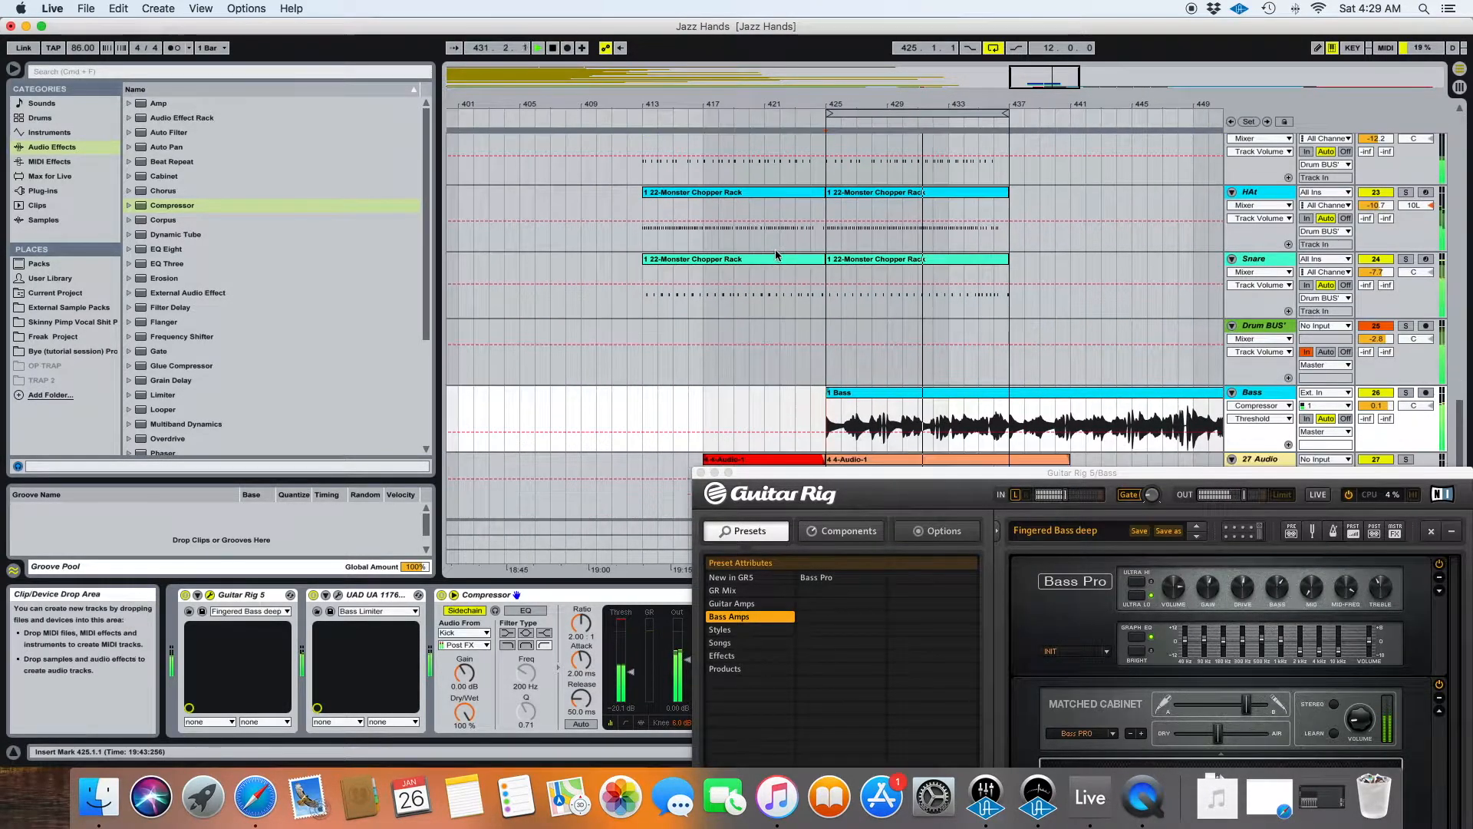
left_click_drag(1013, 389, 892, 399)
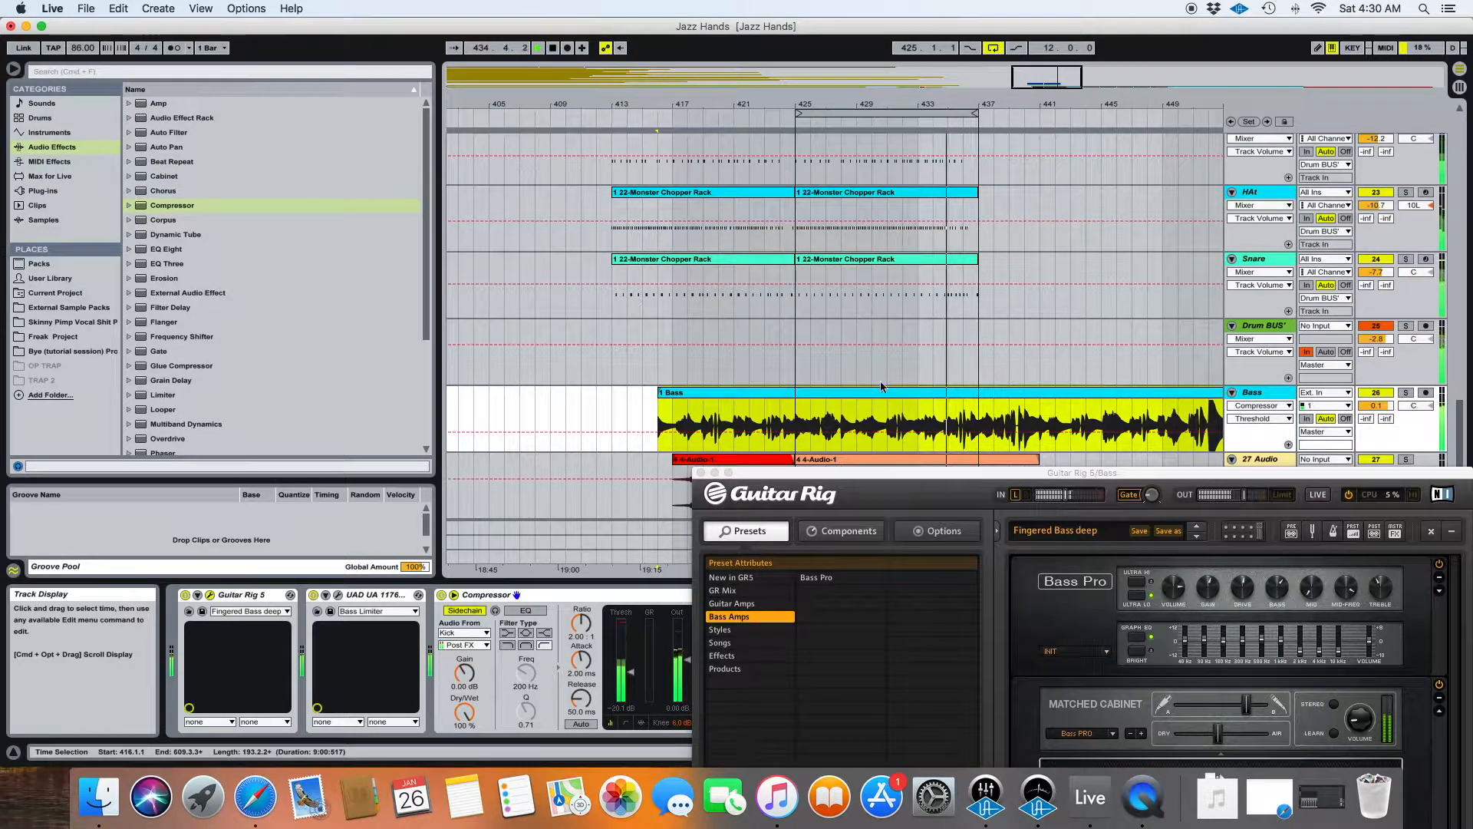
left_click_drag(882, 387, 1020, 402)
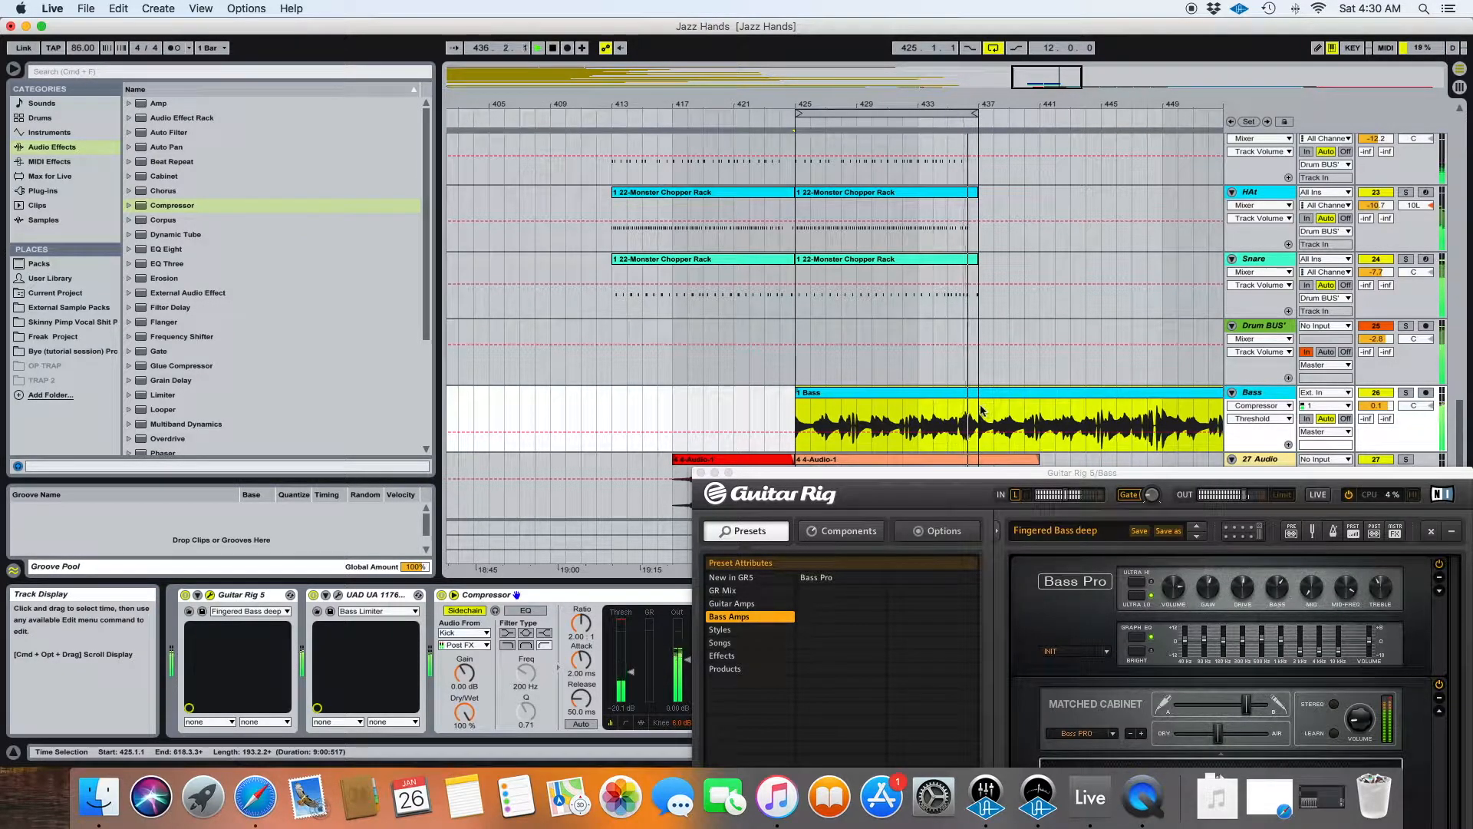
key("super+z")
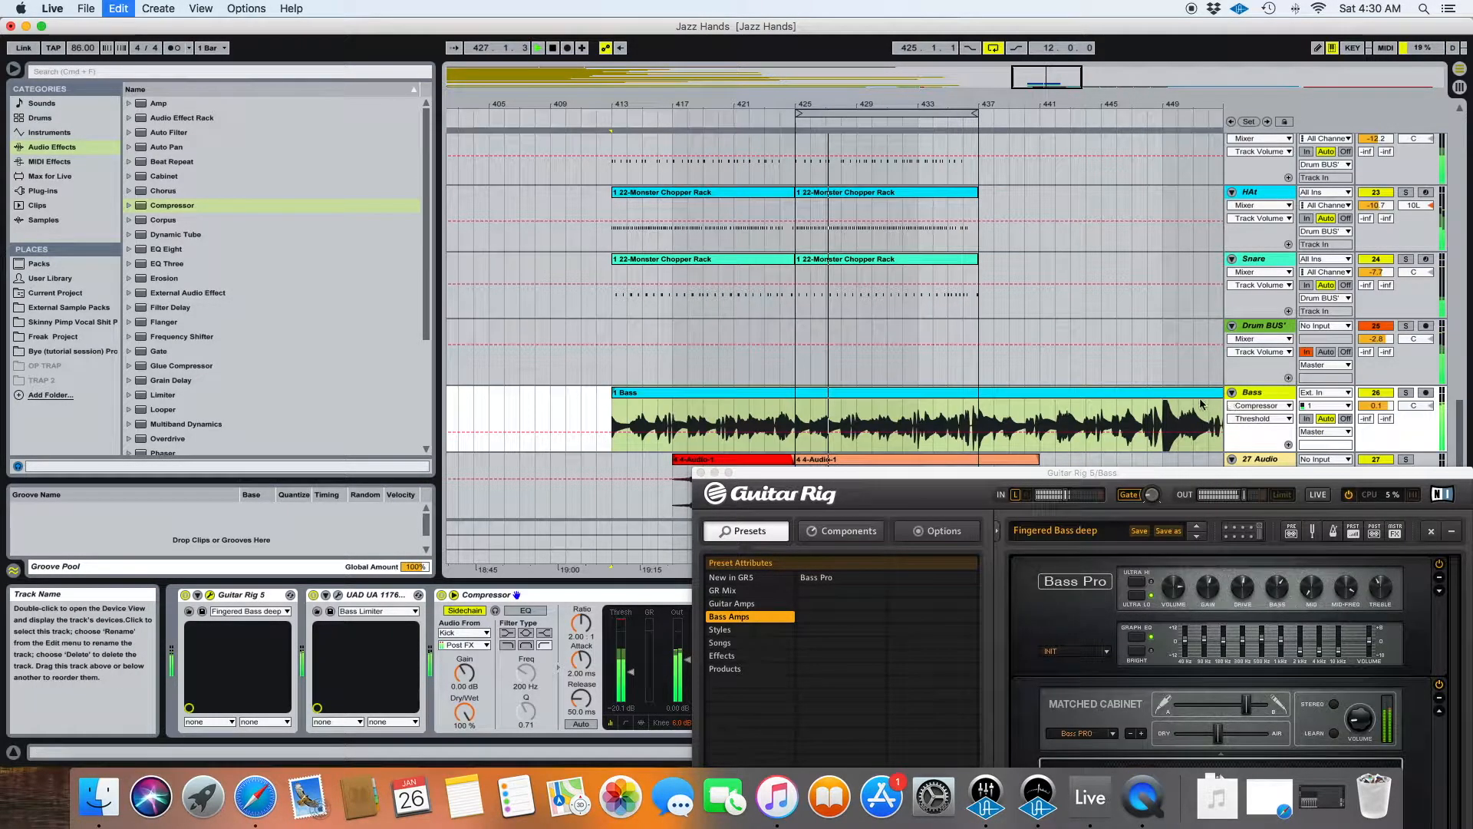
Step: Duplicate the Bass track and bring up the copy's device chain, clear of the Guitar Rig window
key("super+d")
left_click_drag(1097, 144, 1179, 569)
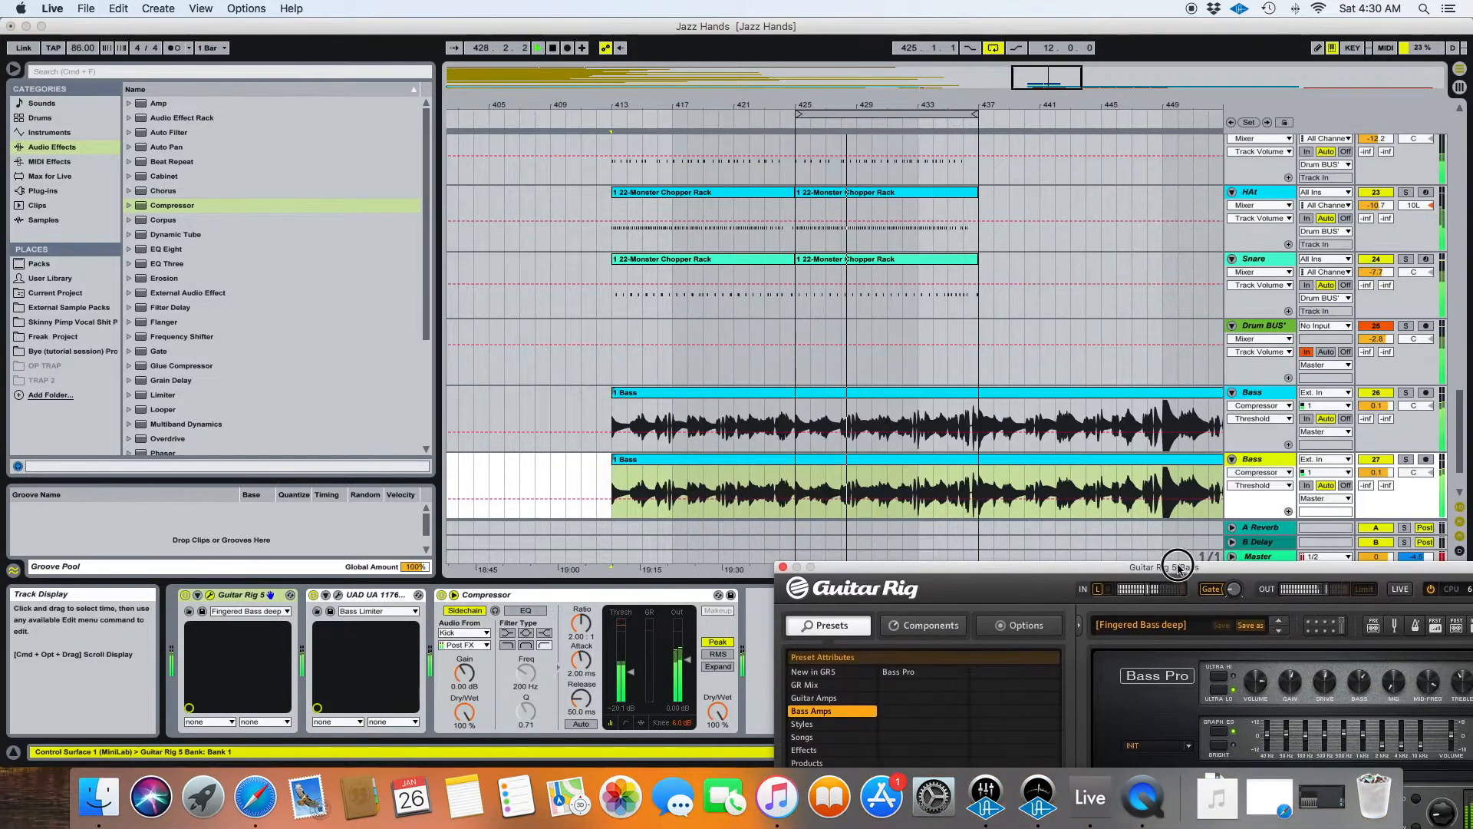
double_click(1079, 460)
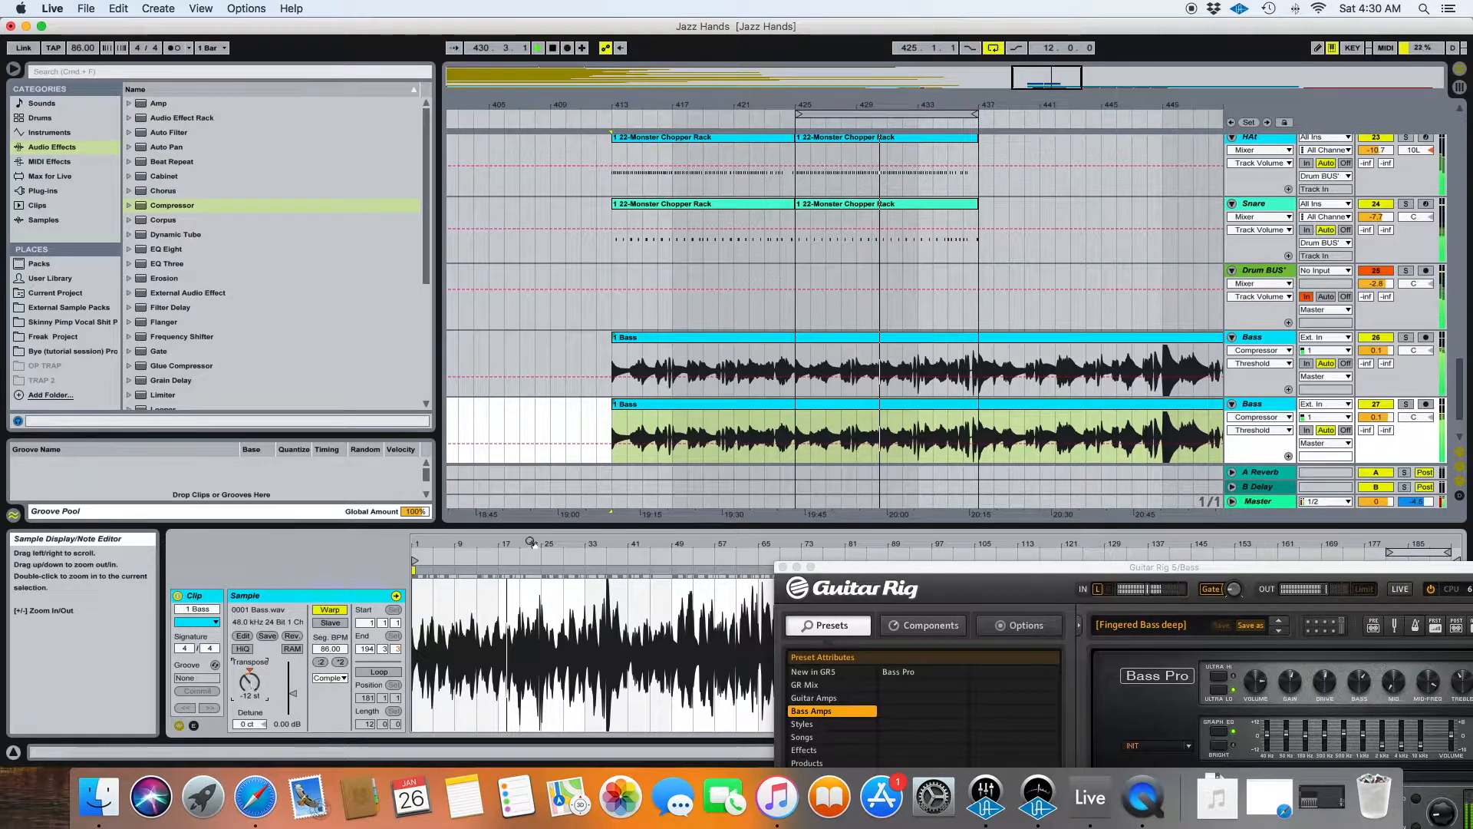
left_click(1253, 419)
double_click(1253, 419)
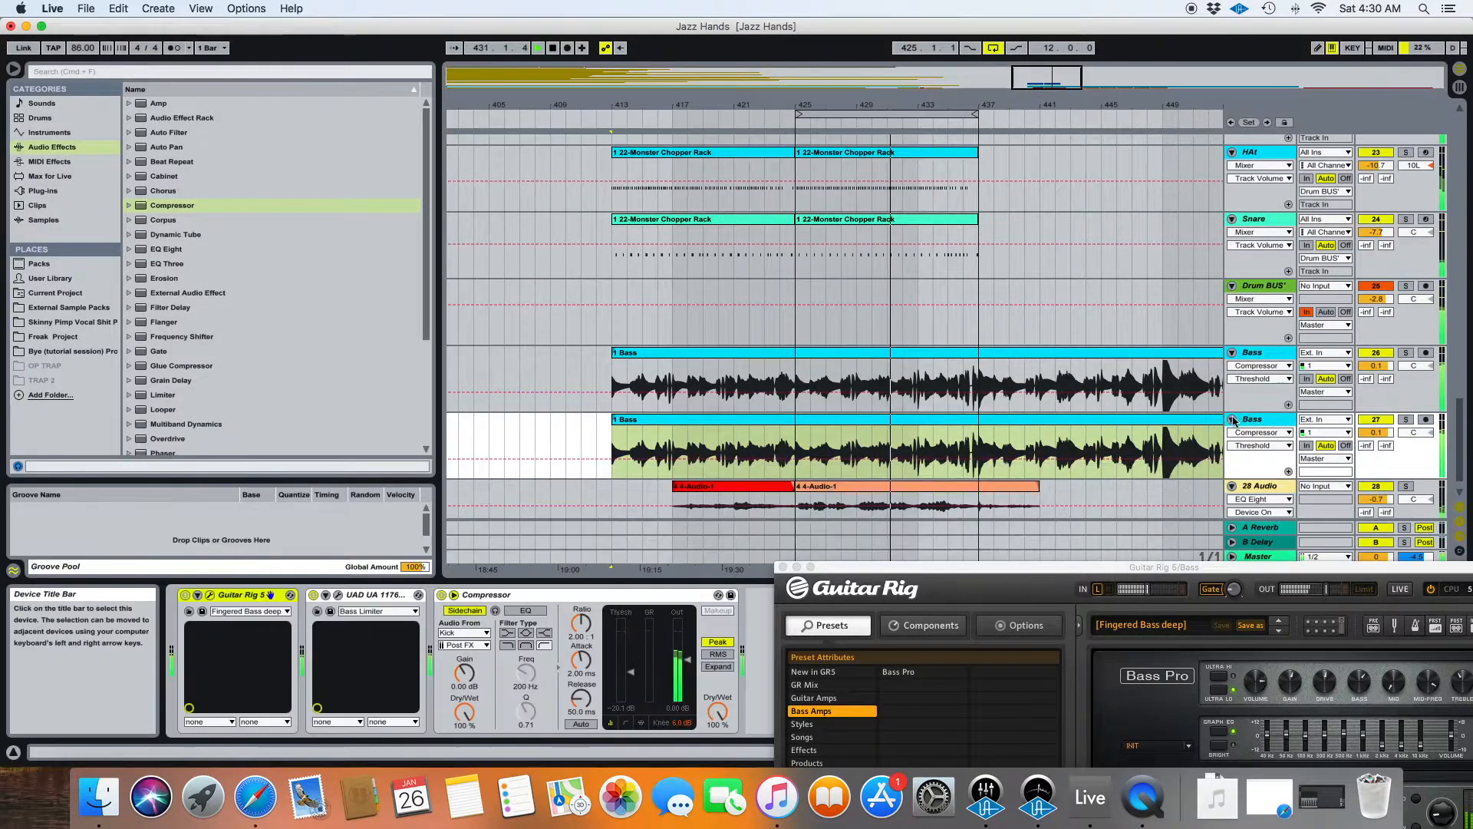
left_click_drag(953, 572, 1050, 773)
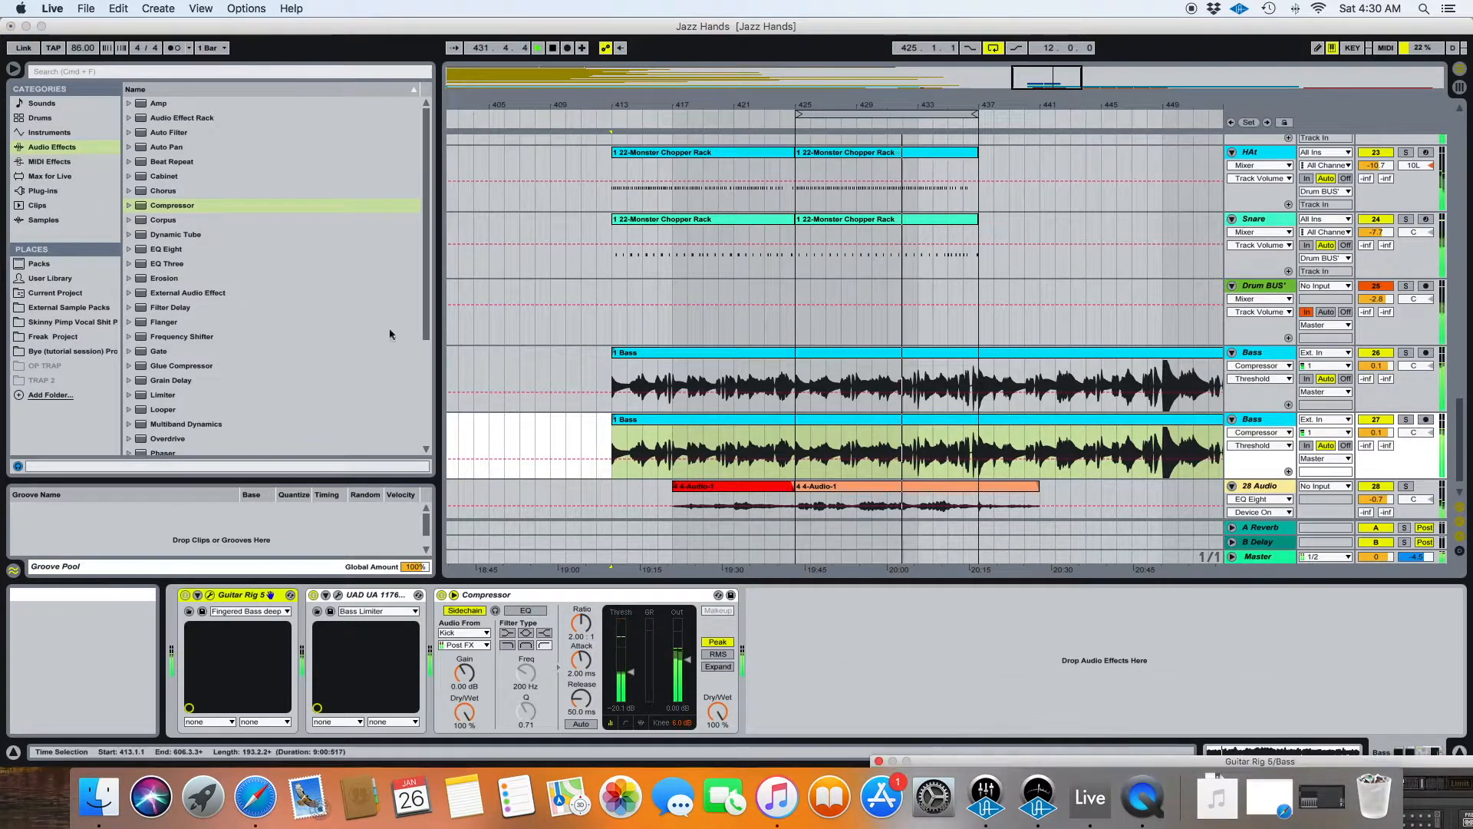
Step: Add an EQ Eight after the Compressor on the duplicated Bass track and hide the Guitar Rig window
left_click(143, 248)
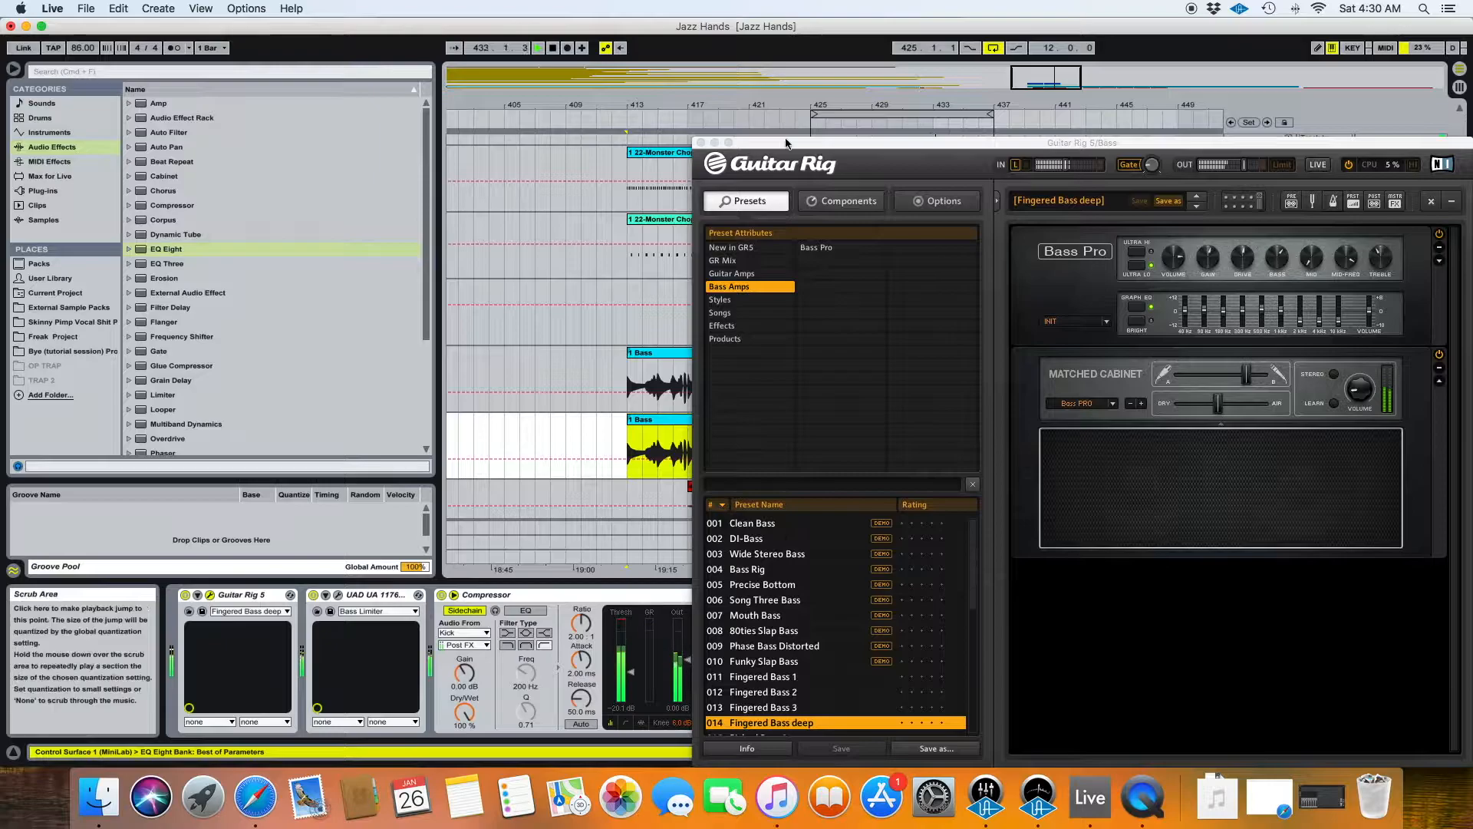
scroll(455, 370, "up", 2)
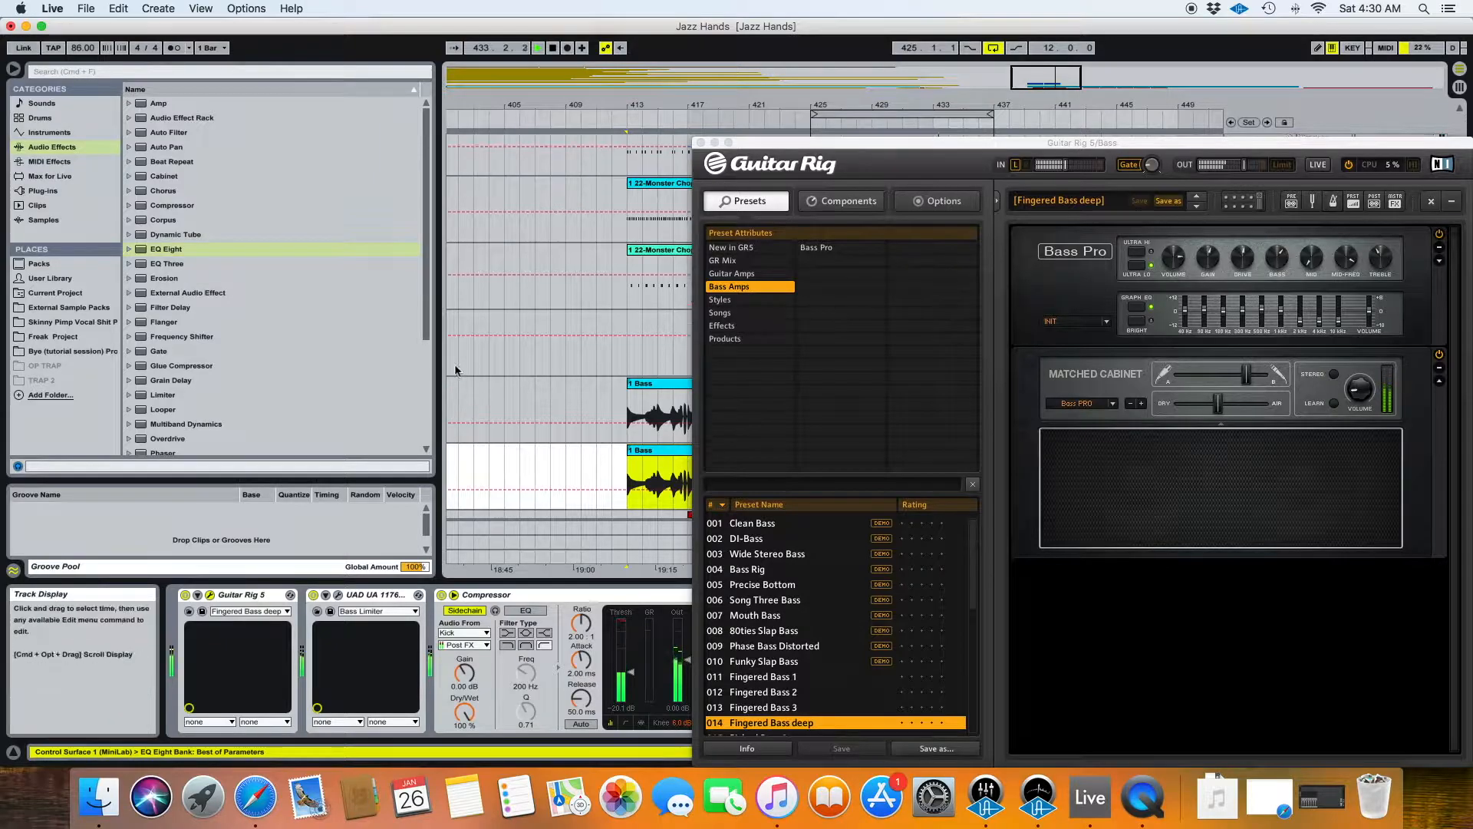
scroll(456, 371, "up", 1)
left_click(209, 595)
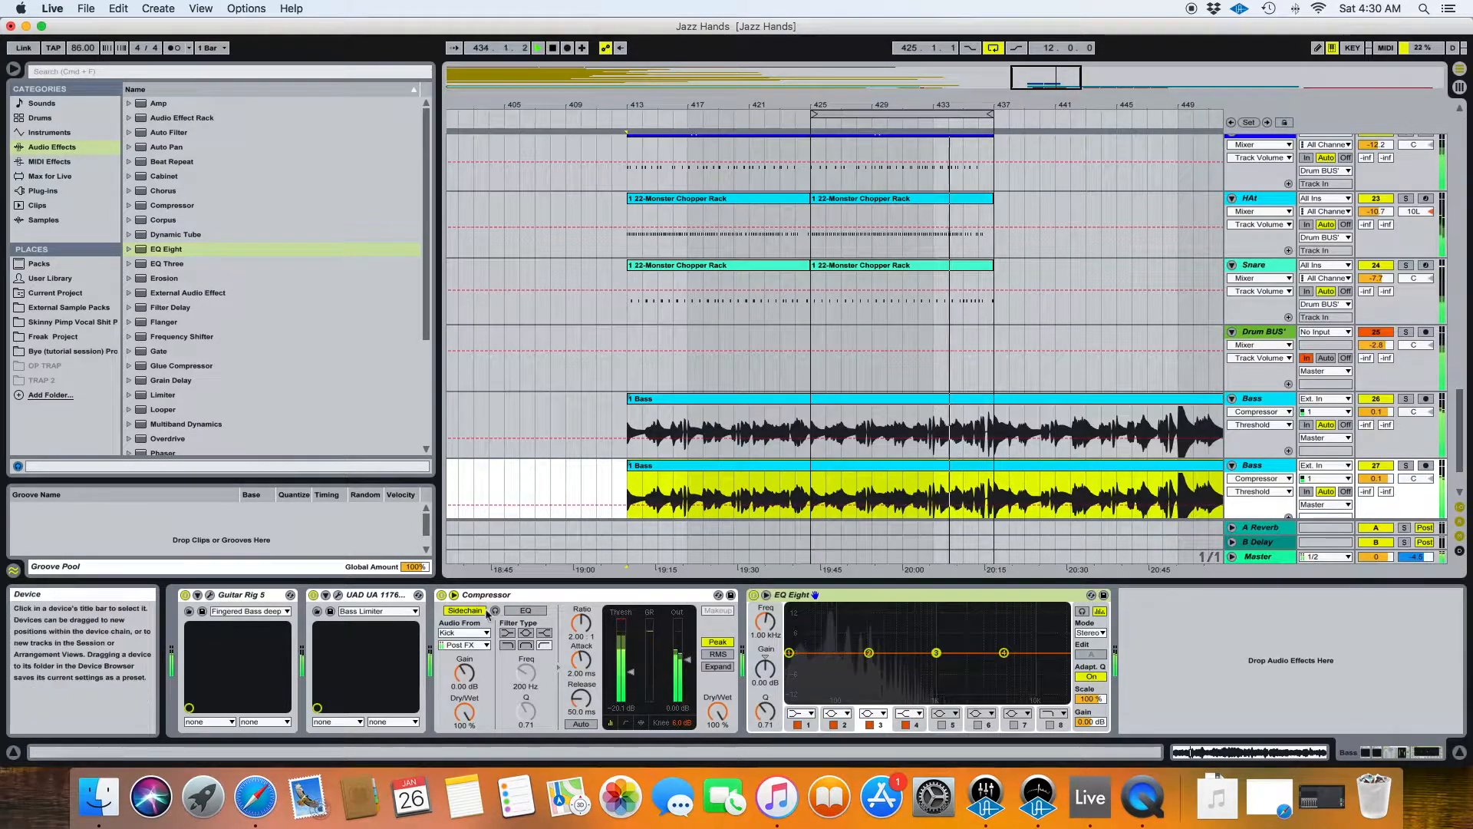
Step: Enable band 8 of the EQ Eight as a high-cut filter at about 108 Hz with a Q of about 0.41
left_click(1050, 724)
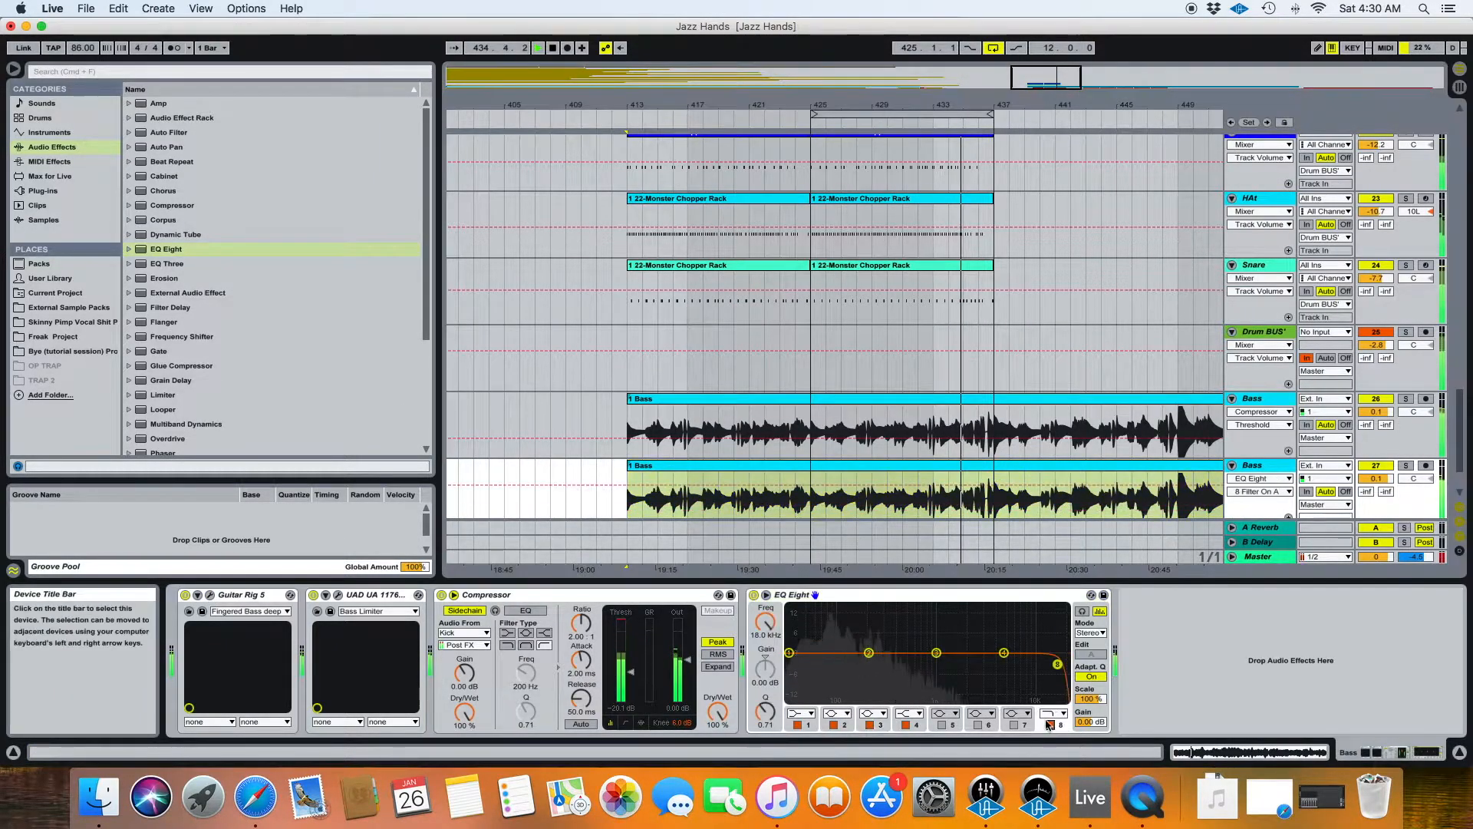
left_click(1051, 713)
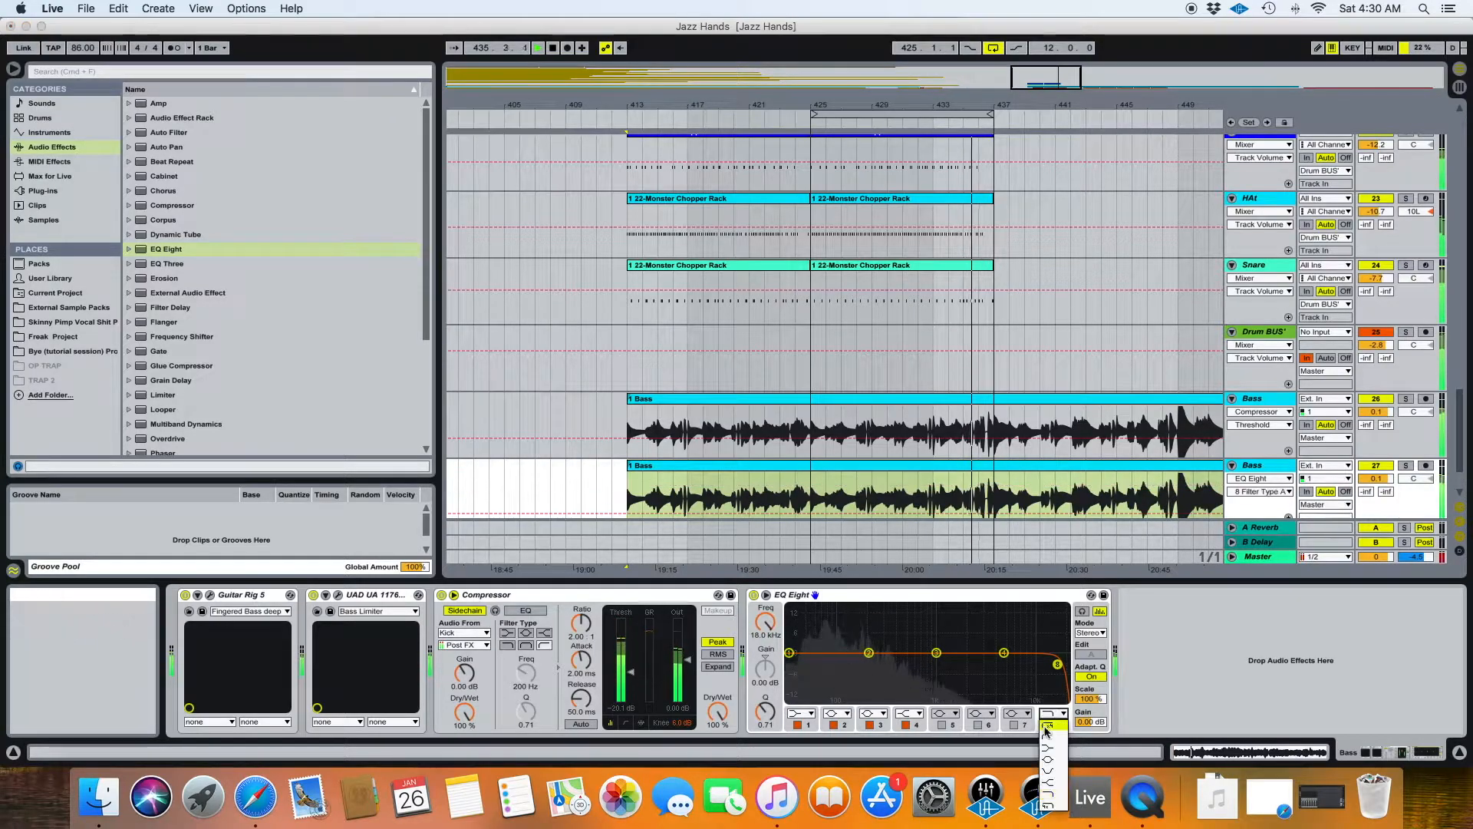
left_click(1047, 728)
left_click_drag(765, 623, 765, 723)
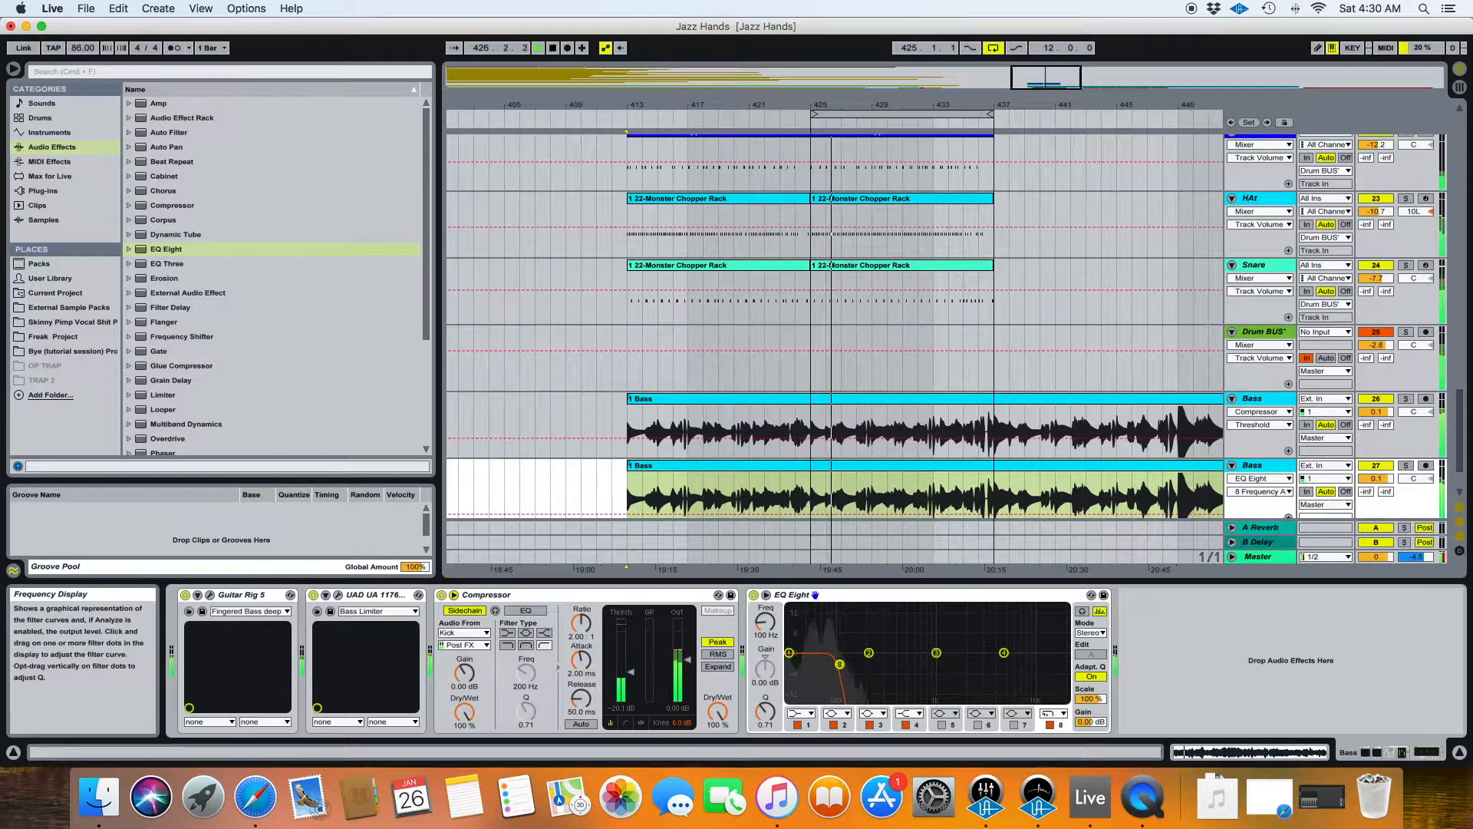
left_click_drag(840, 663, 843, 674)
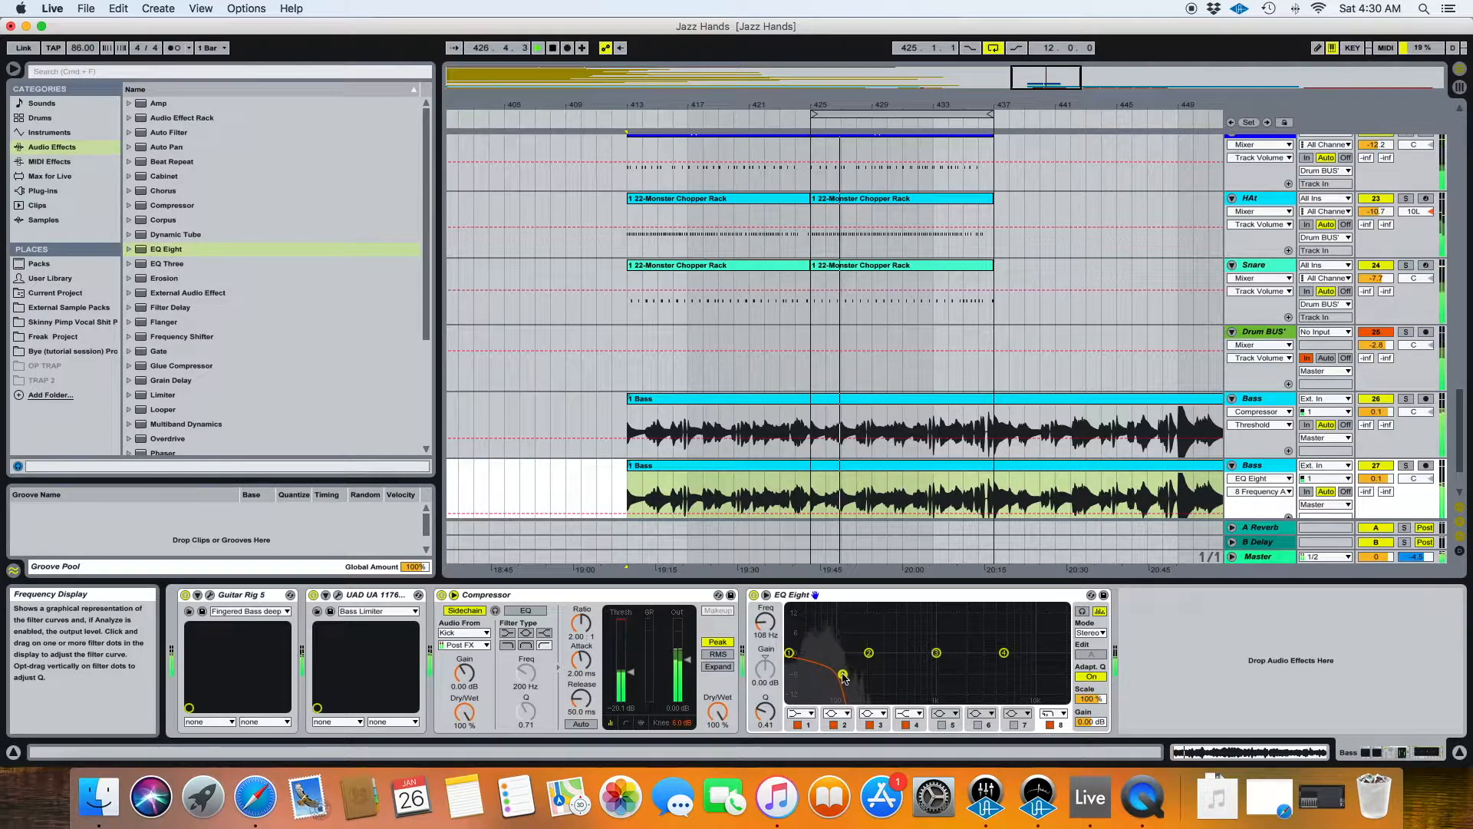
Step: Copy the EQ Eight from the duplicated Bass track to the end of the original Bass track's device chain, hiding the Guitar Rig window
left_click(879, 600)
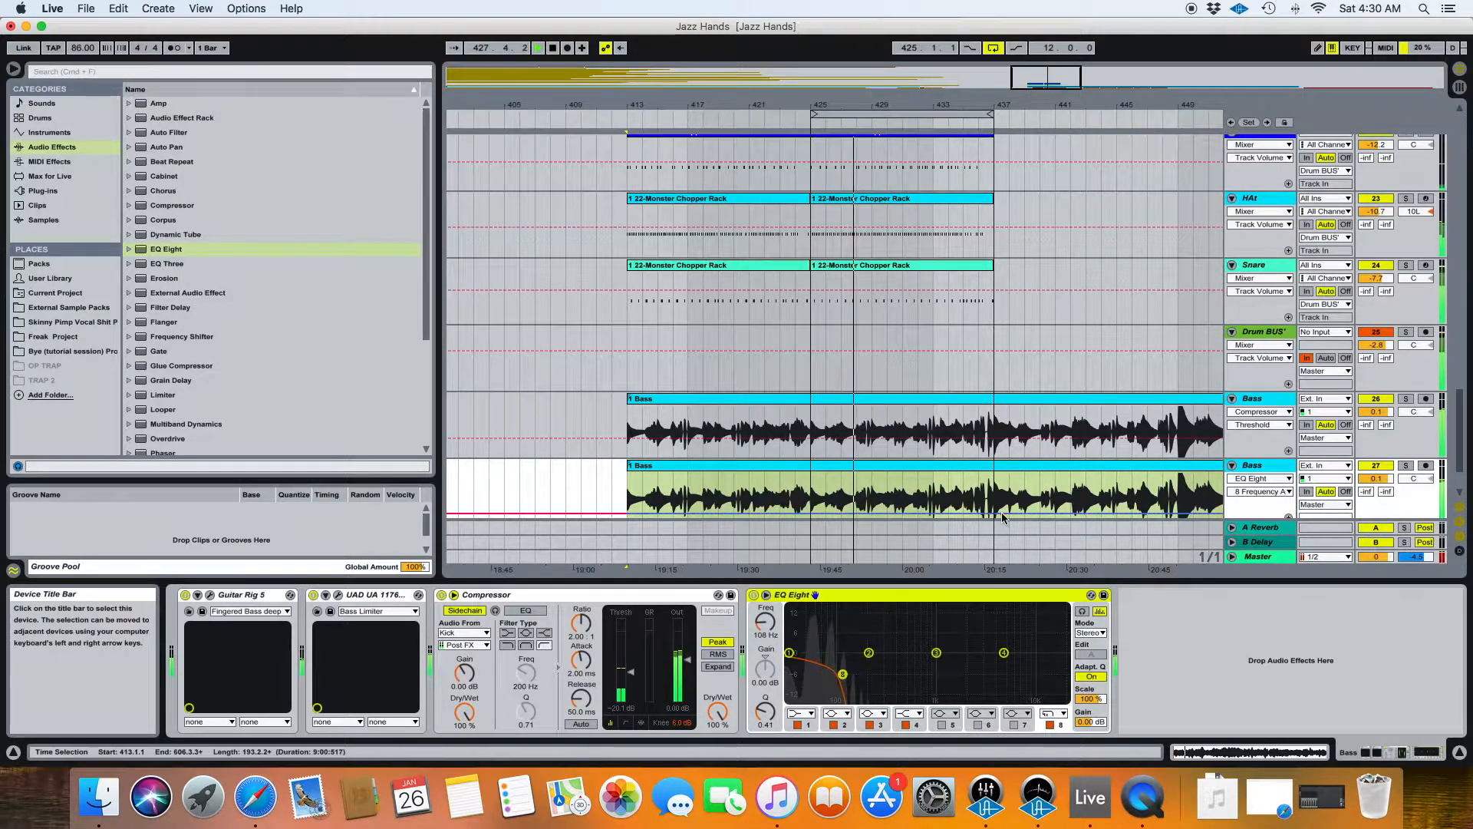
left_click(1270, 398)
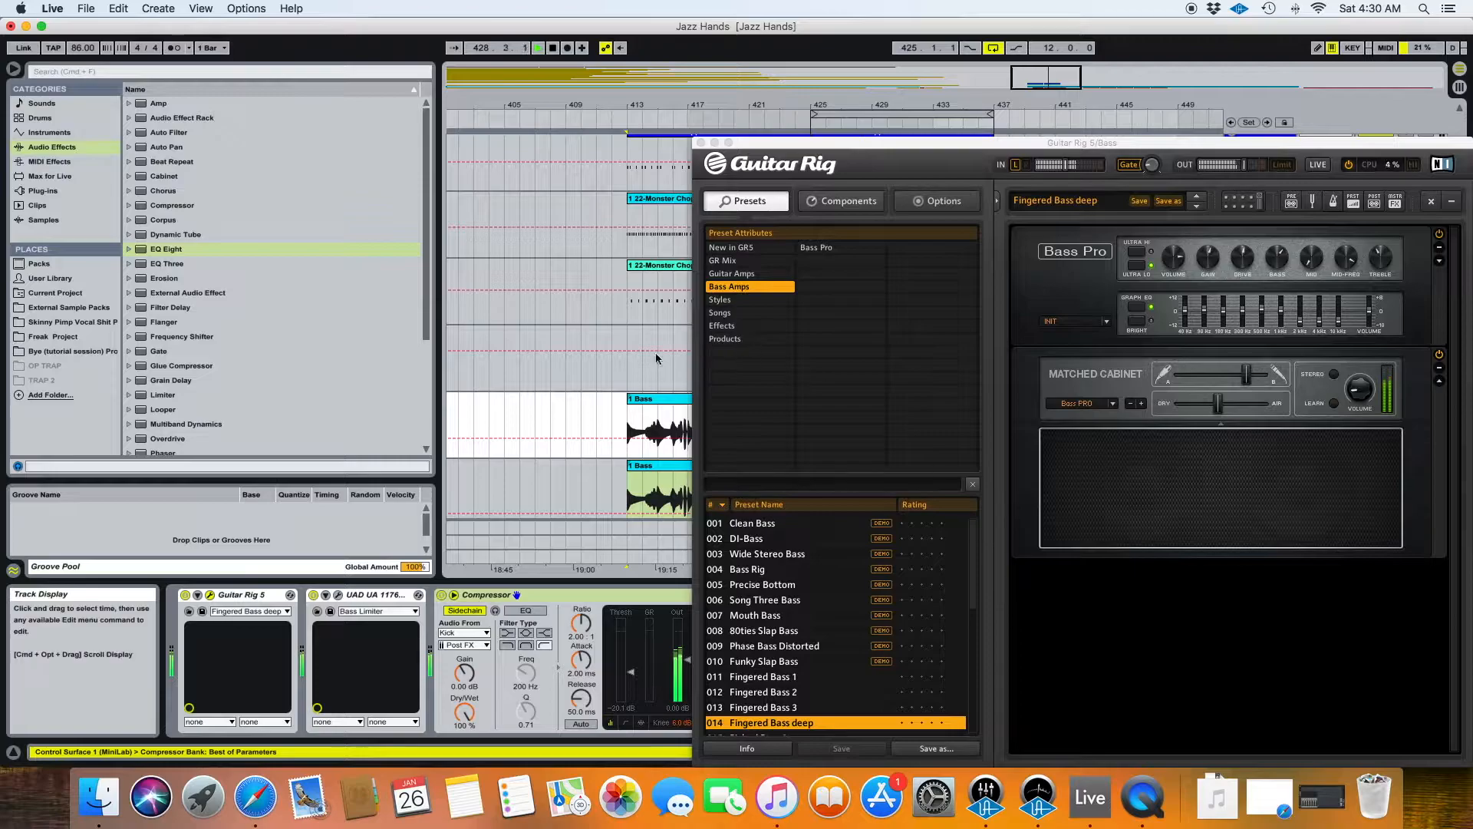
left_click(211, 596)
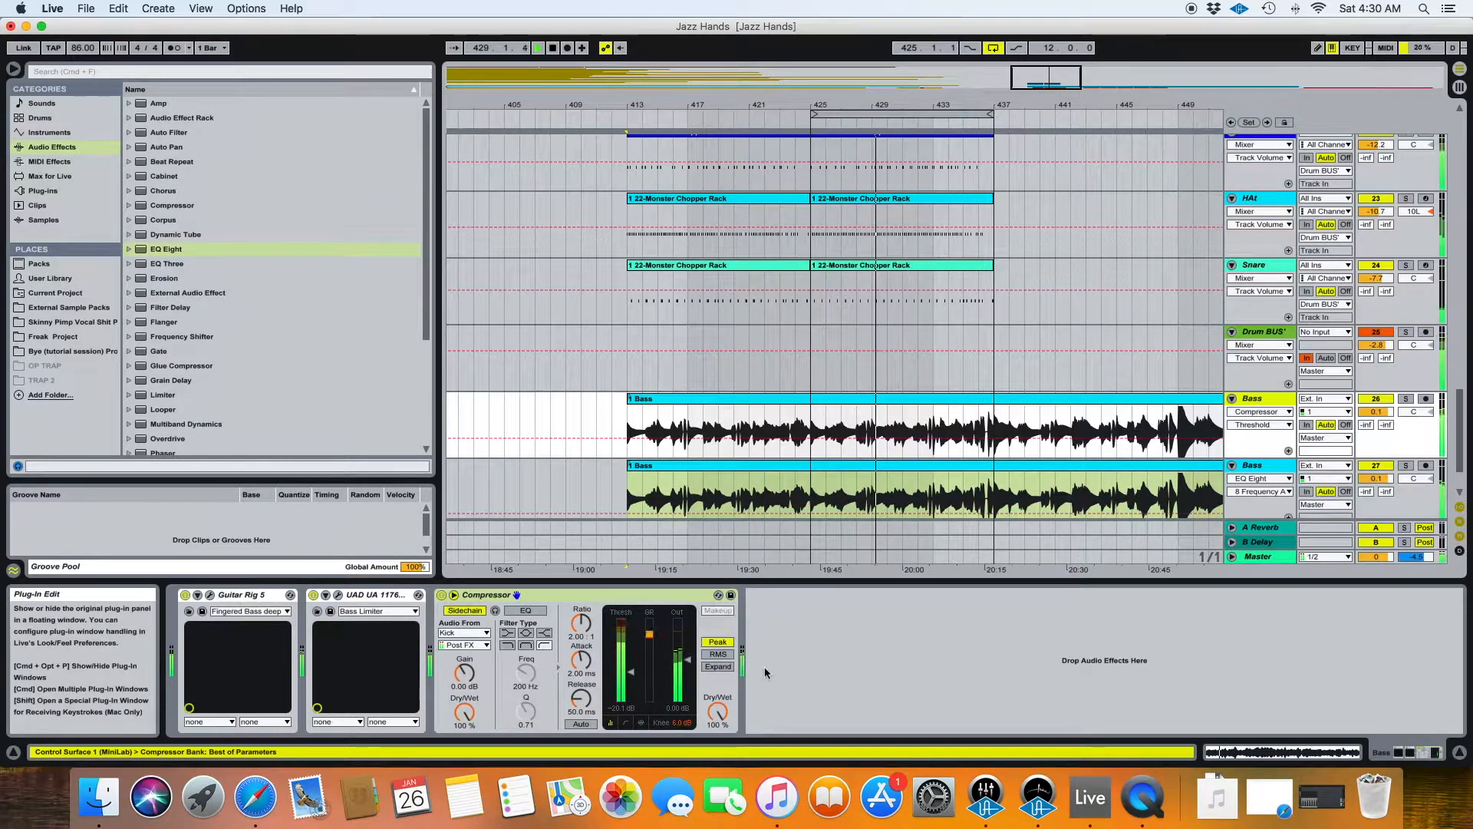
key("super+v")
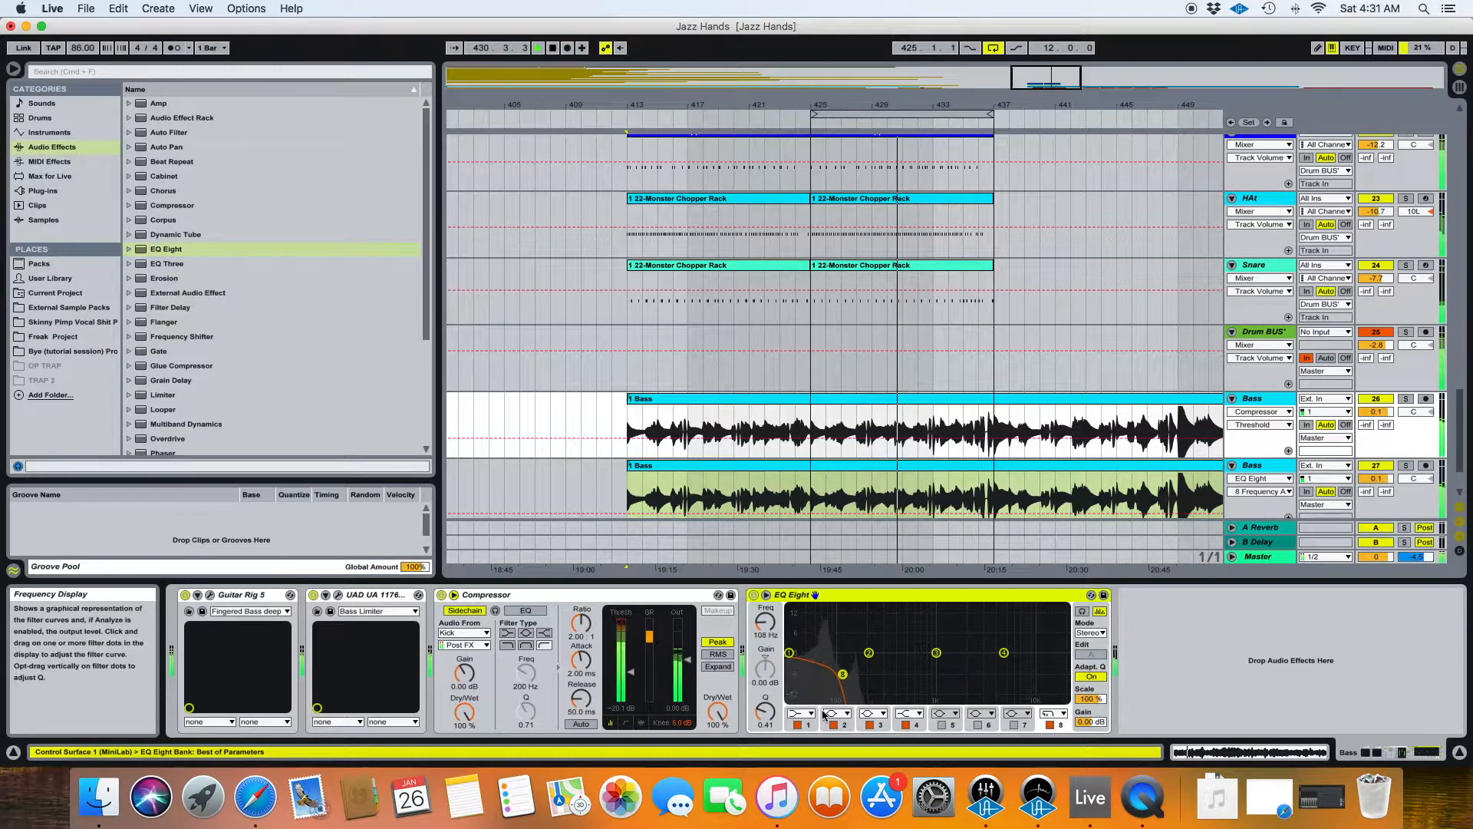
Step: On the original Bass track's EQ Eight, open band 8 up to 21.6 kHz and make band 1 a low-cut at about 91.5 Hz, Q 0.56
left_click(801, 714)
left_click(802, 724)
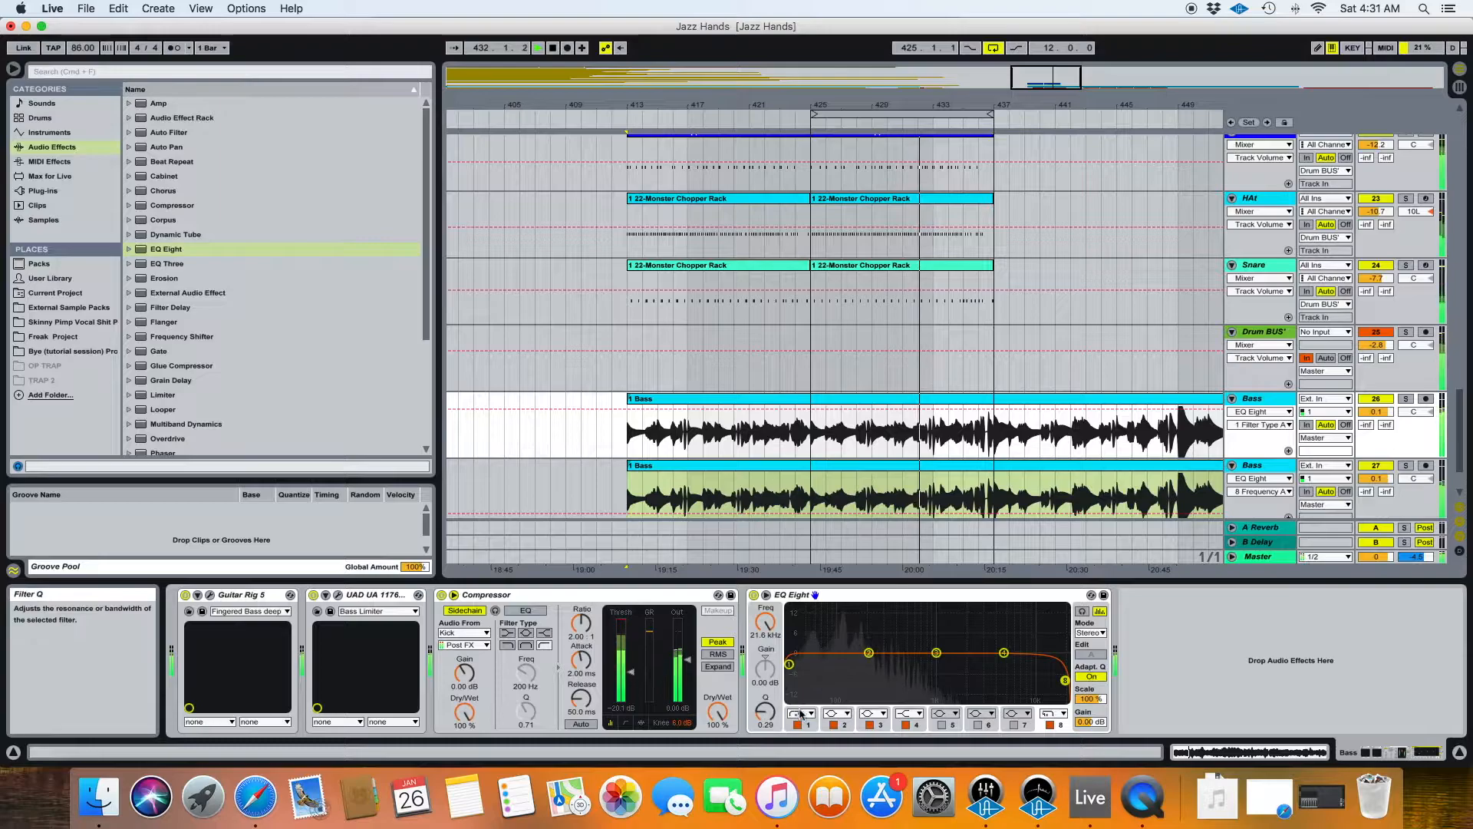
left_click_drag(794, 657, 852, 657)
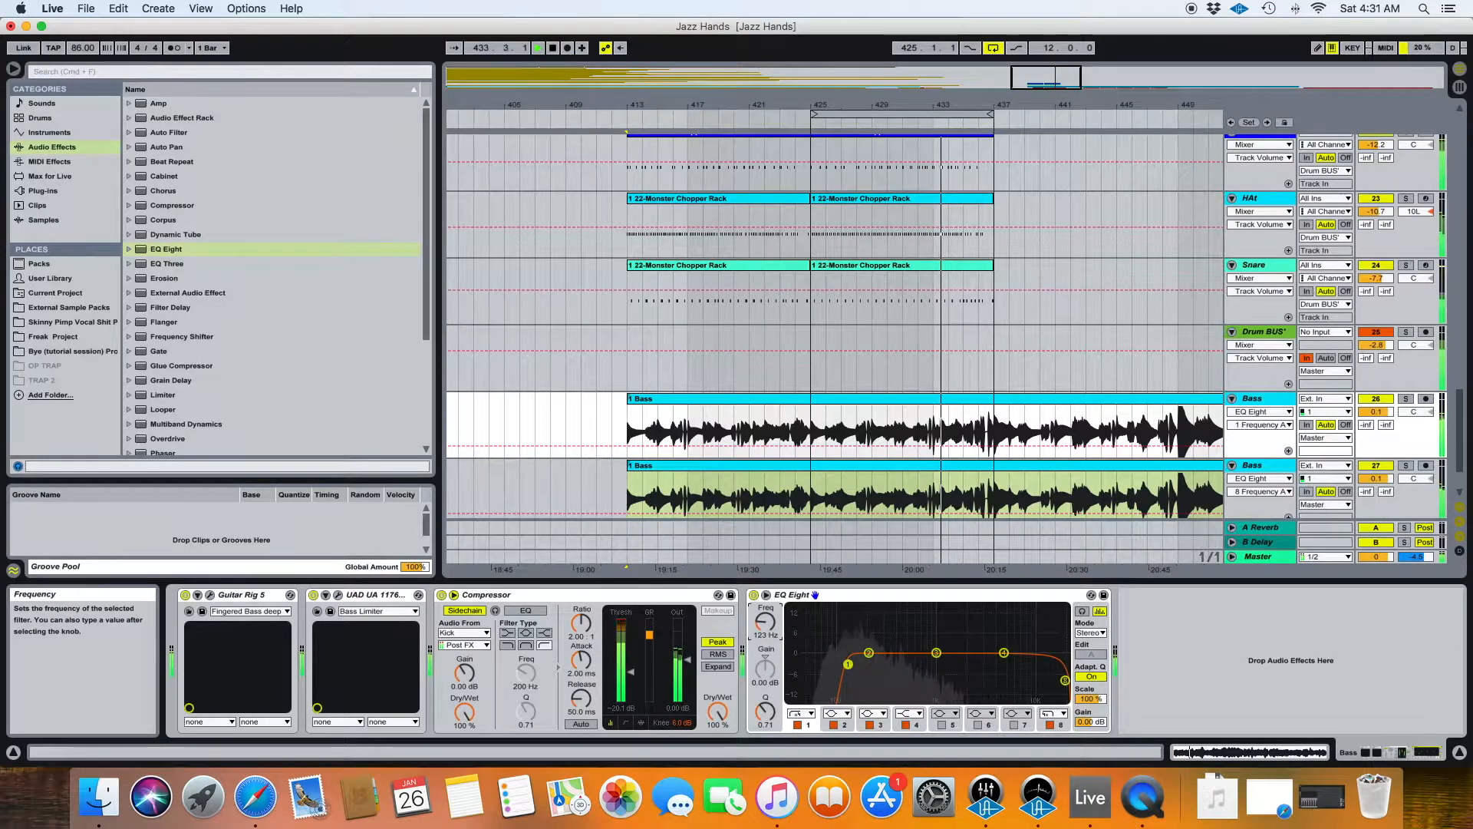
left_click_drag(845, 668, 842, 671)
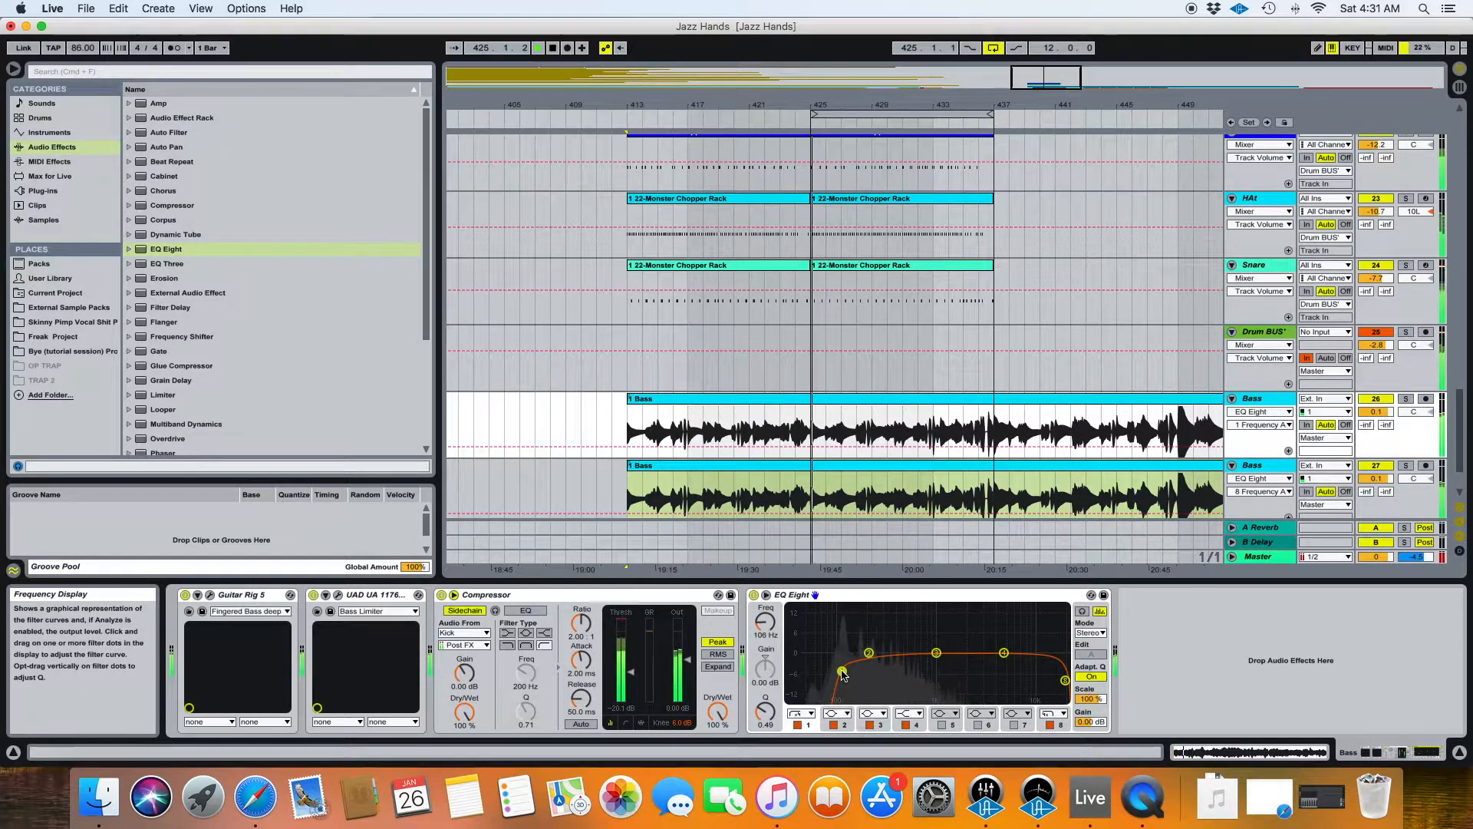
left_click_drag(842, 672, 841, 668)
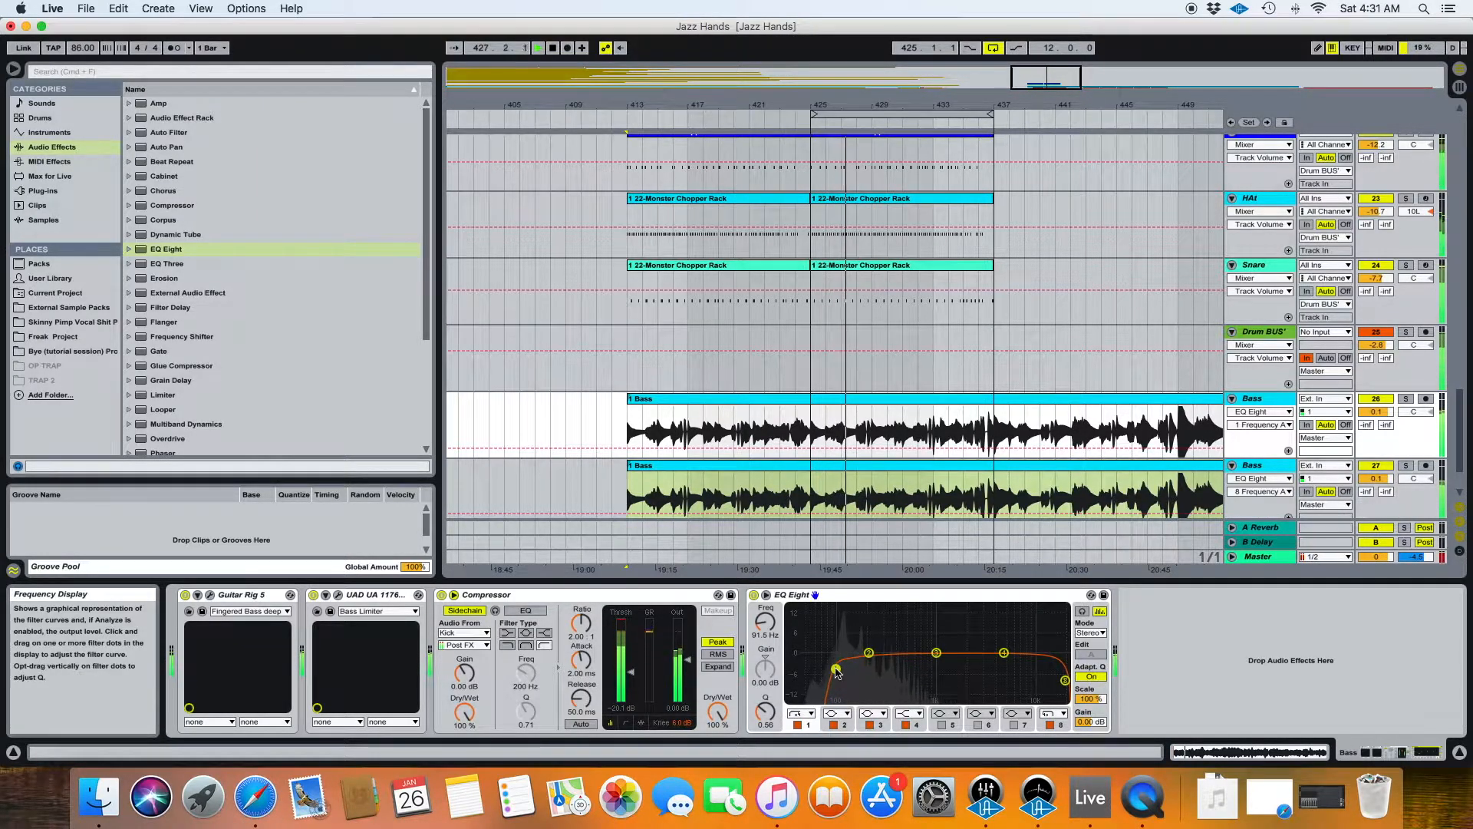
Step: Match the EQ crossover at 100 Hz, adjusting the duplicated Bass track's high-cut and the original Bass track's low-cut
left_click(1261, 400)
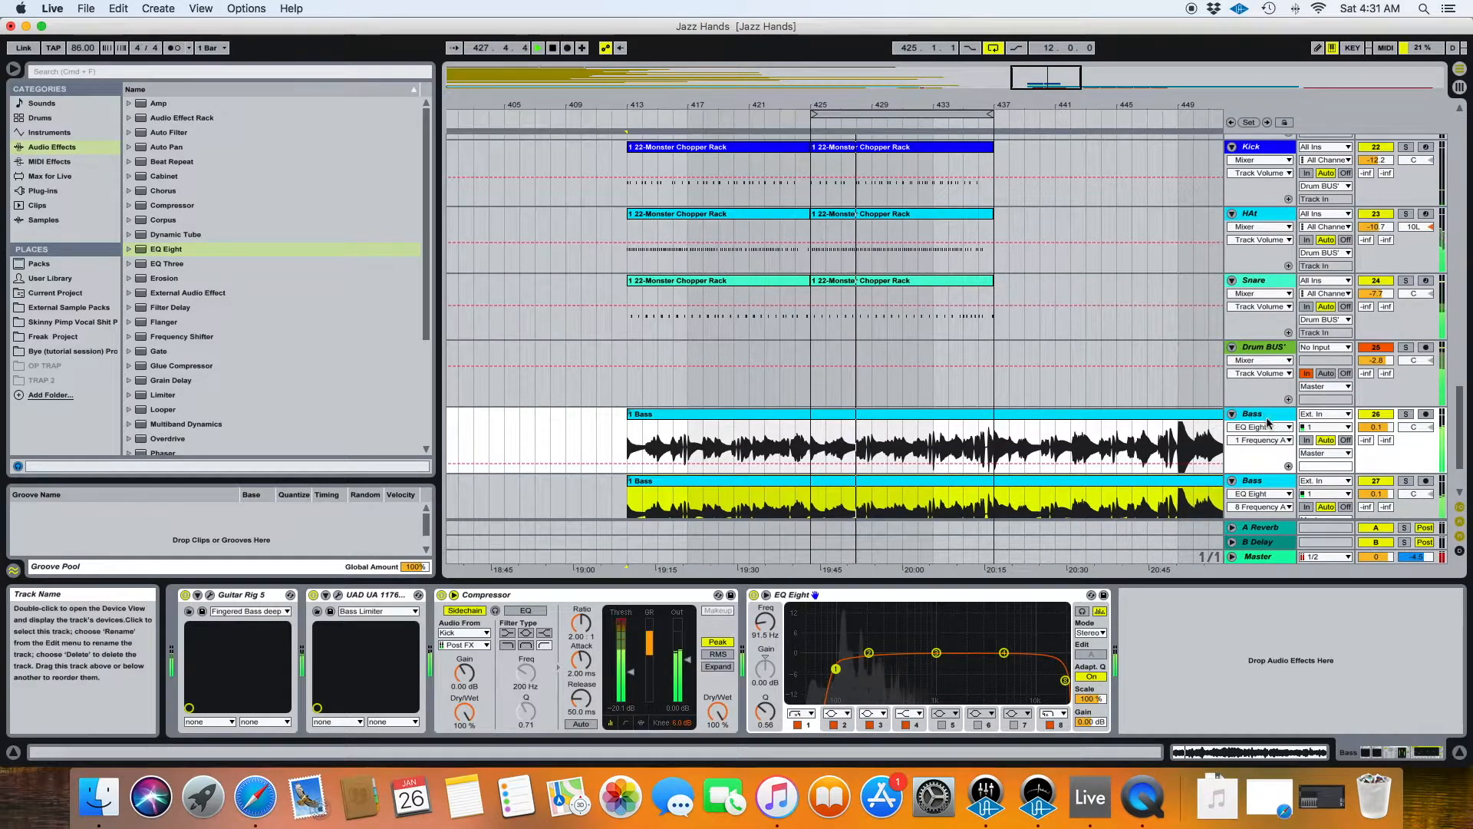
scroll(1263, 428, "down", 3)
left_click(1254, 393)
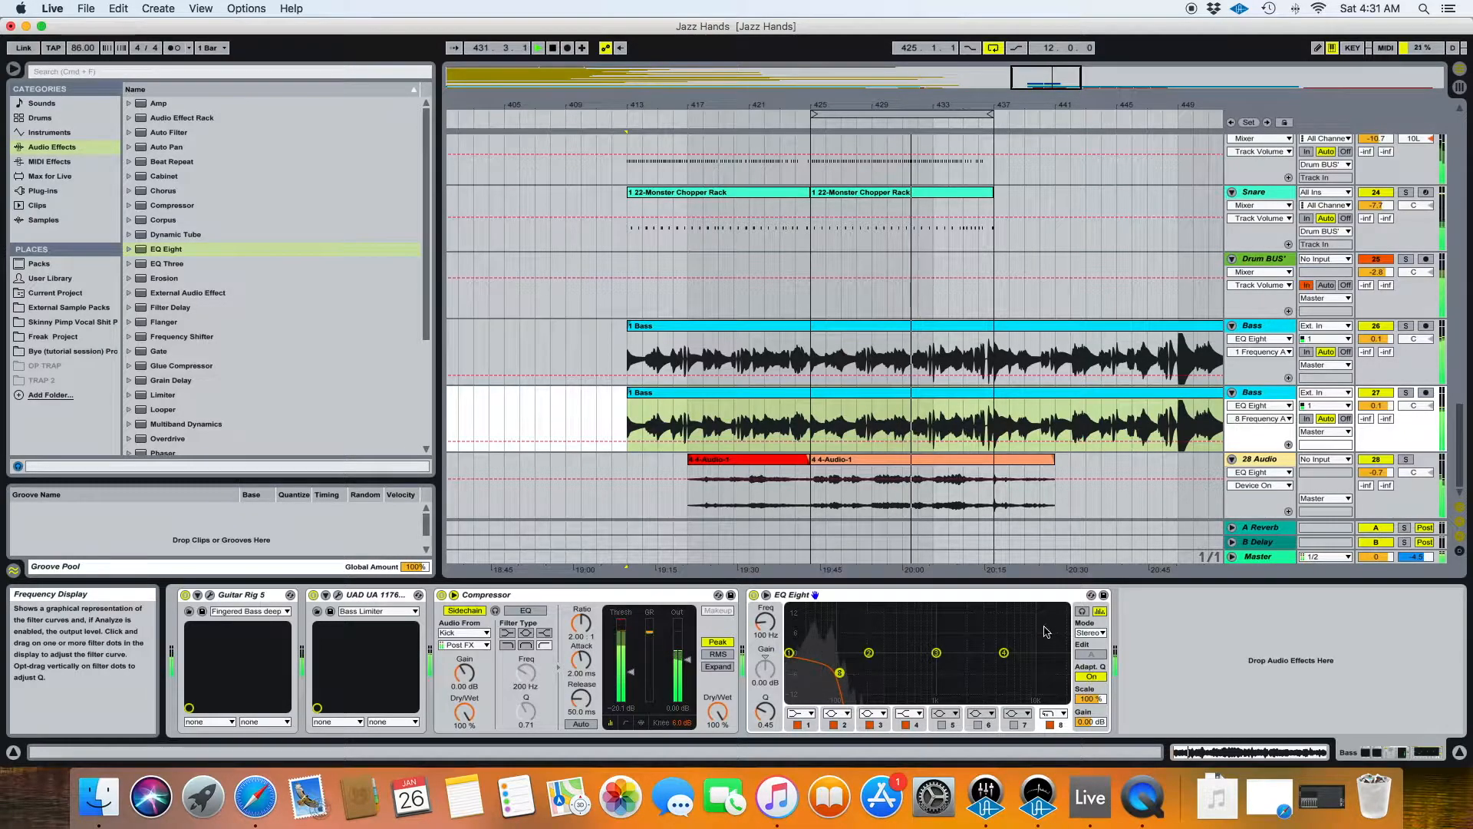
left_click(1258, 330)
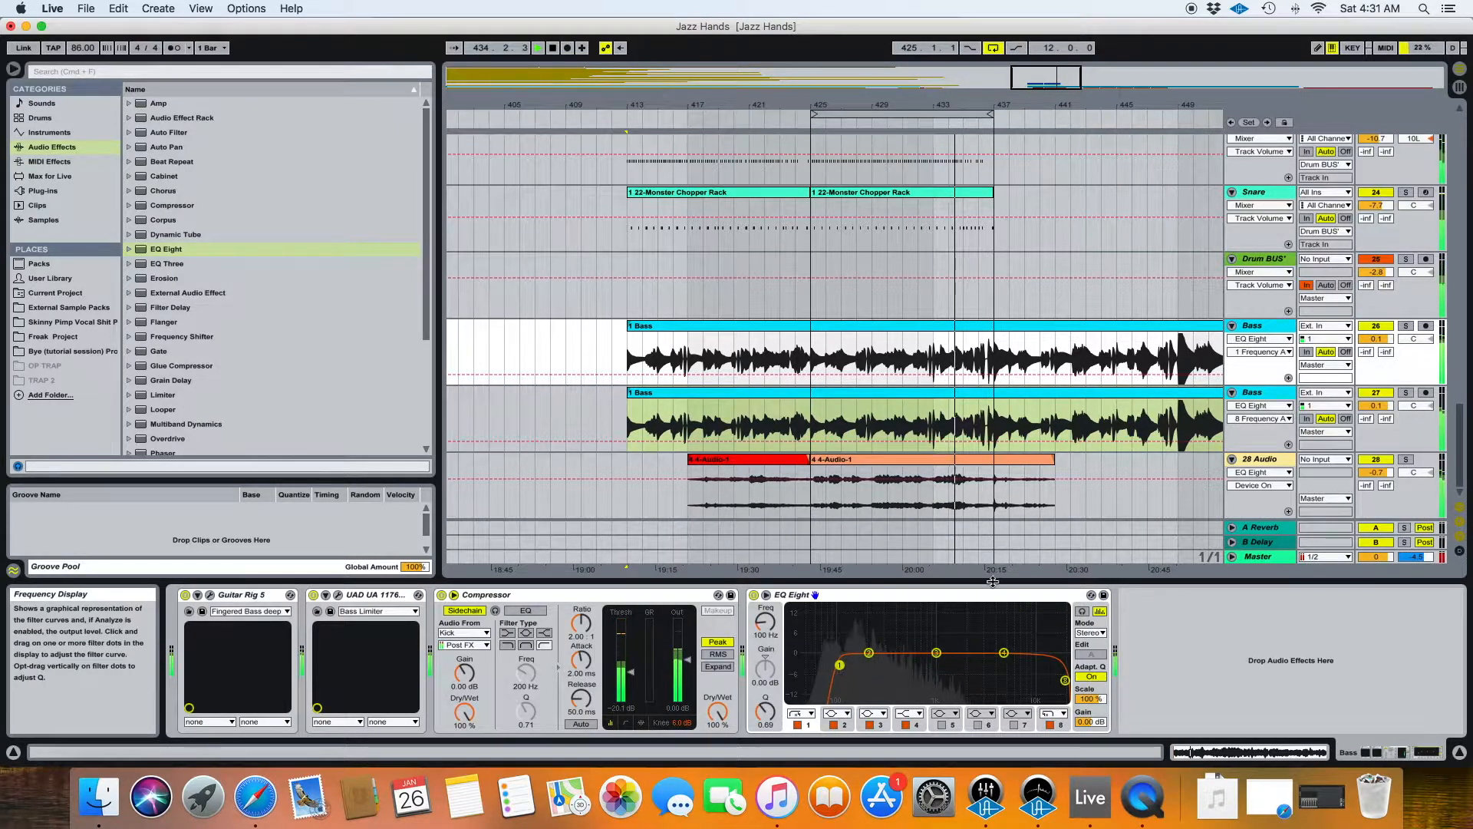
Step: Set the duplicated Bass track's Compressor to 0.03 ms attack, 3.15:1 ratio, 0.0 dB knee, about -18 dB threshold and 30.7 ms release
left_click(1256, 393)
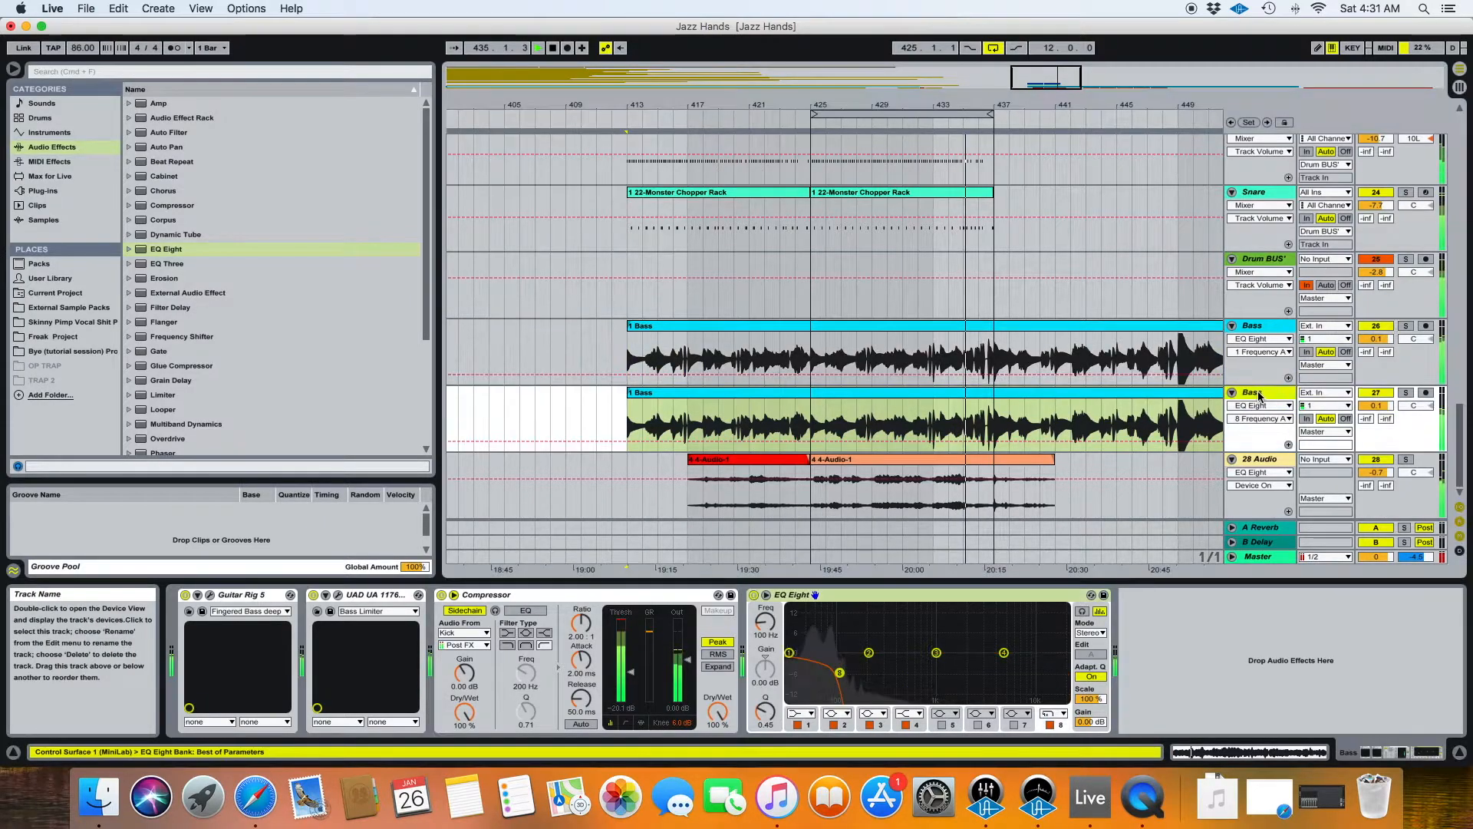
left_click_drag(580, 660, 581, 717)
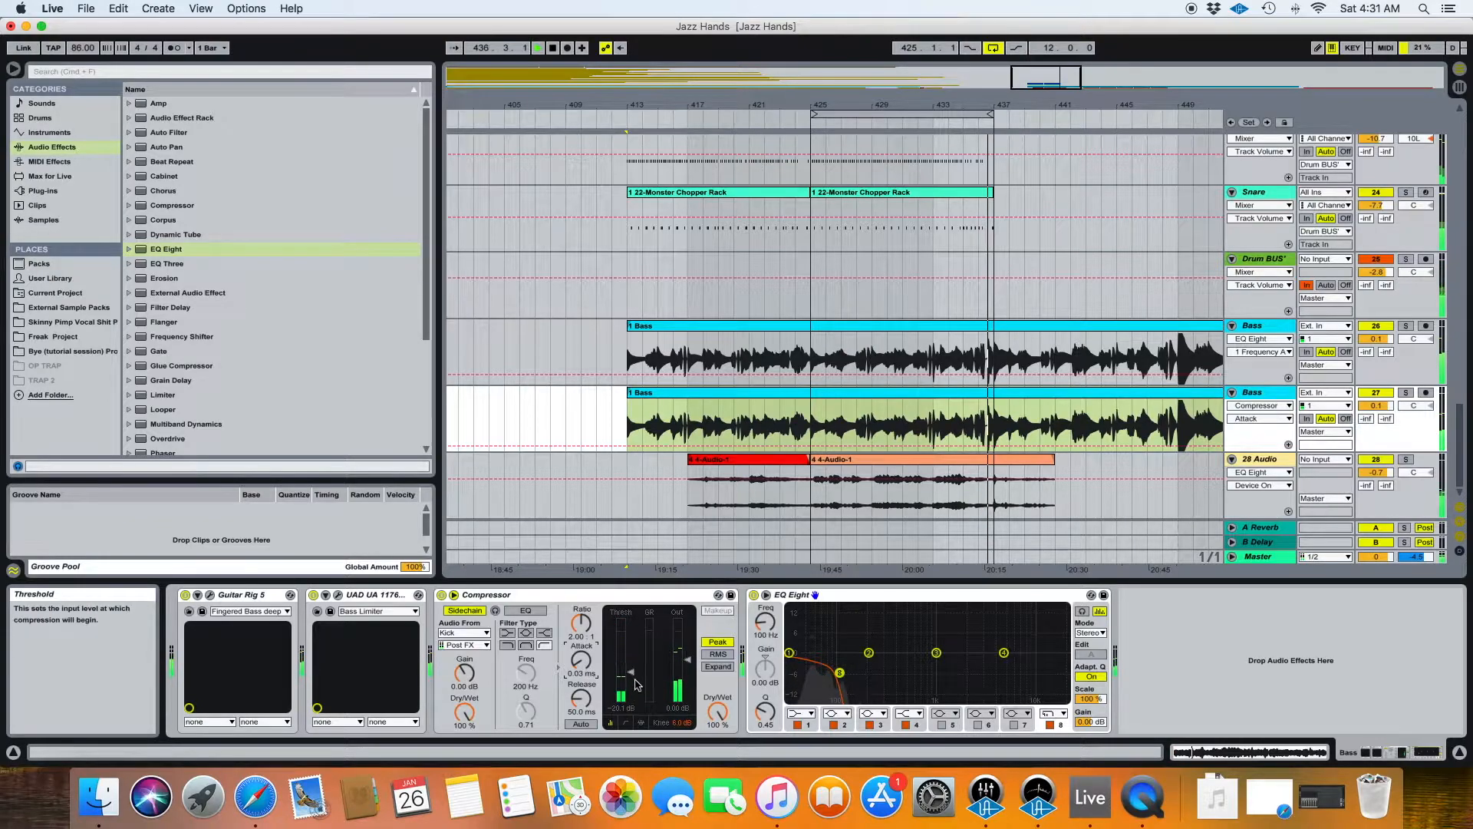
left_click_drag(580, 624, 581, 603)
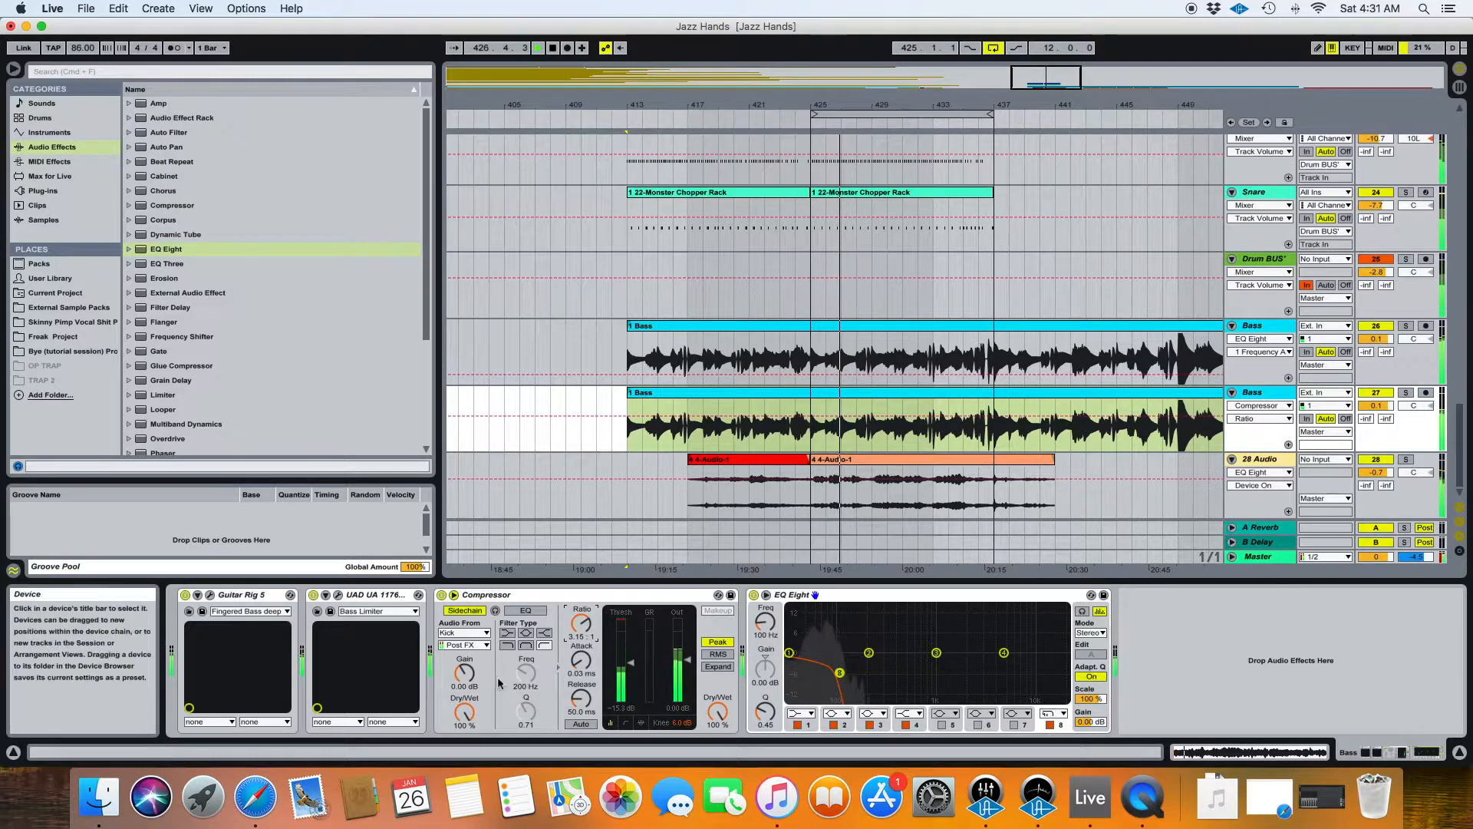
left_click_drag(681, 723, 681, 743)
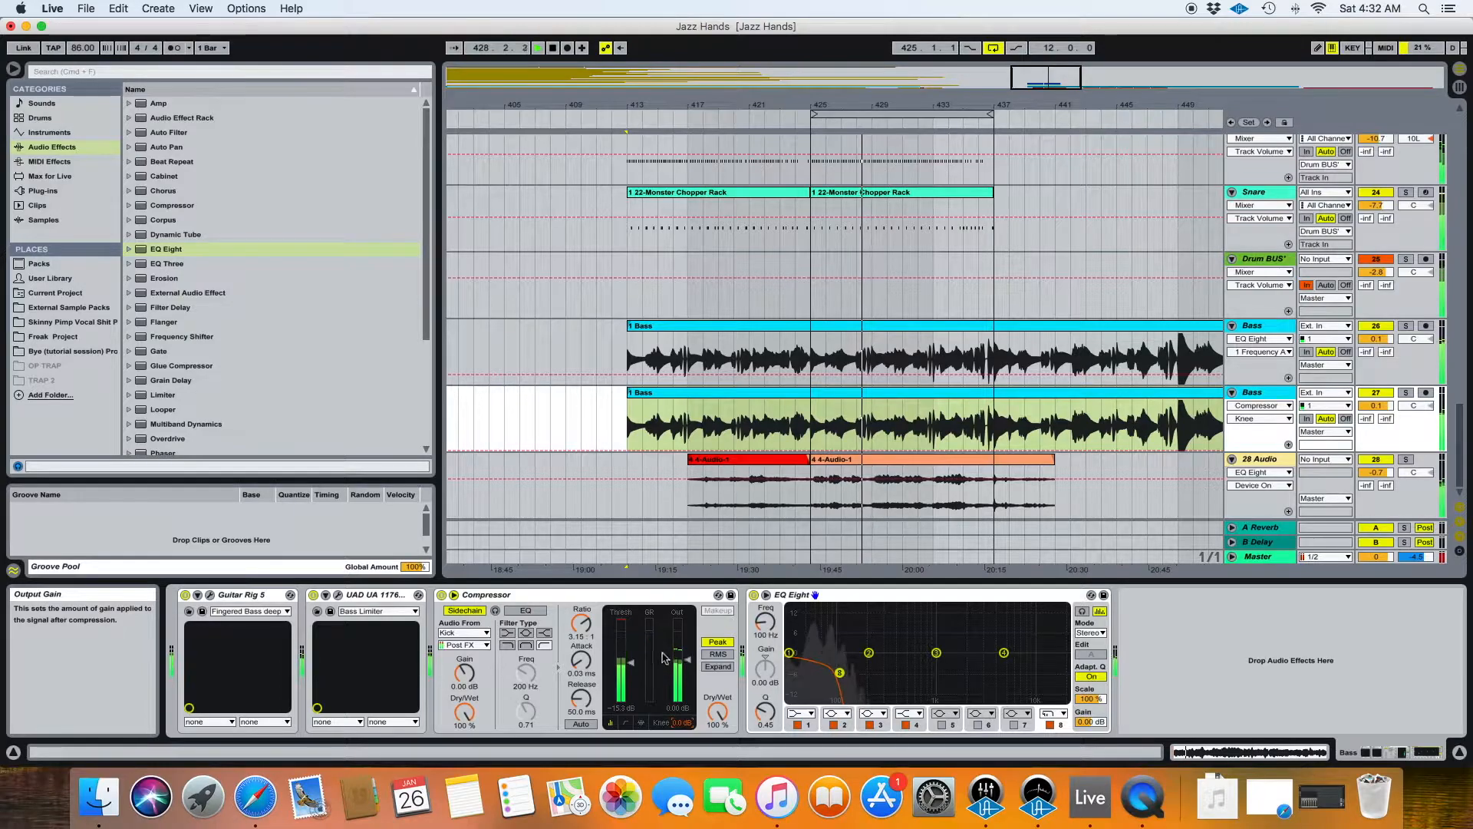
mouse_move(631, 662)
left_mouse_down()
mouse_move(633, 686)
mouse_move(631, 672)
left_mouse_up()
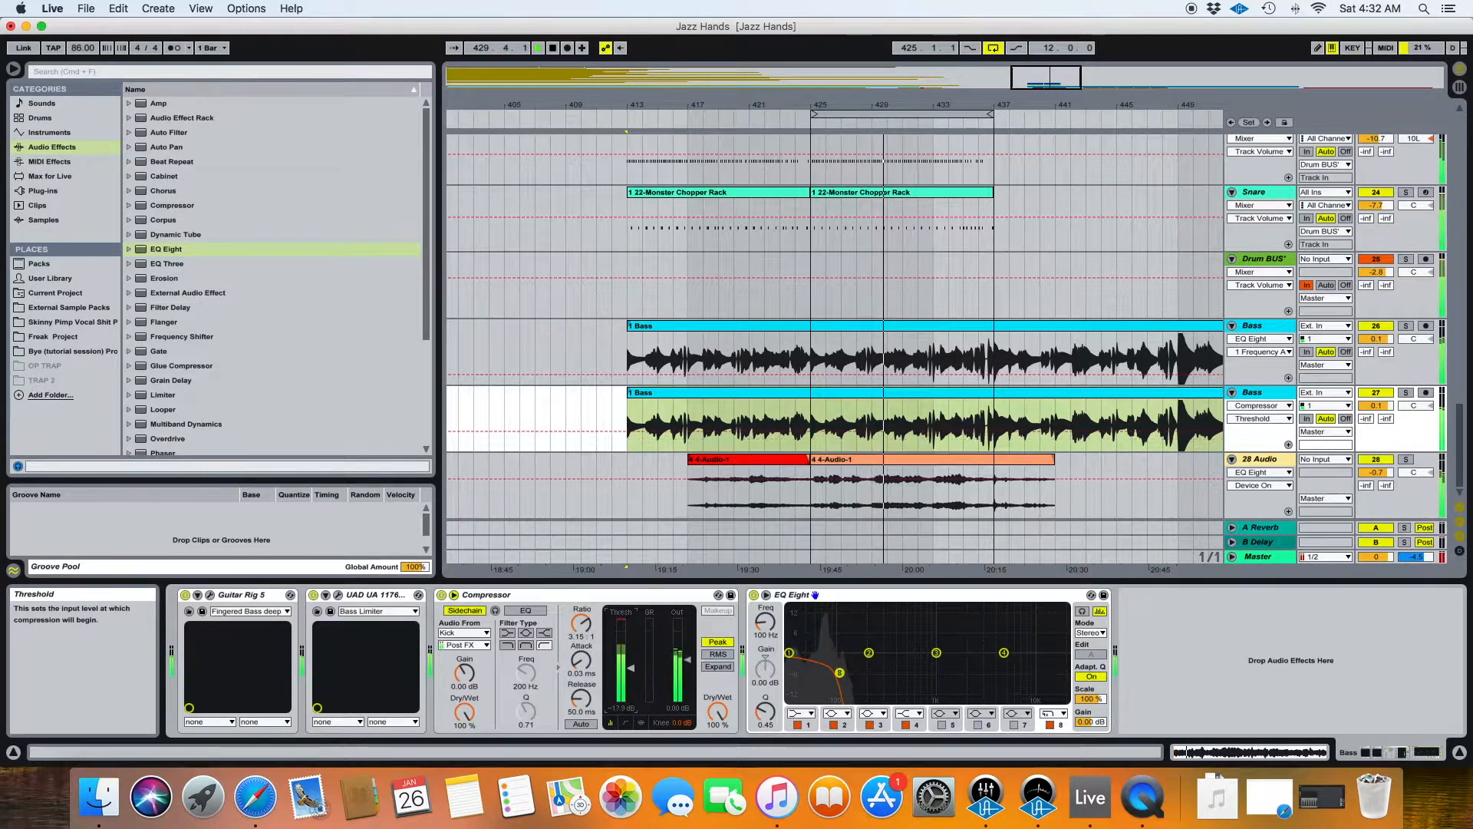
left_click(1021, 435)
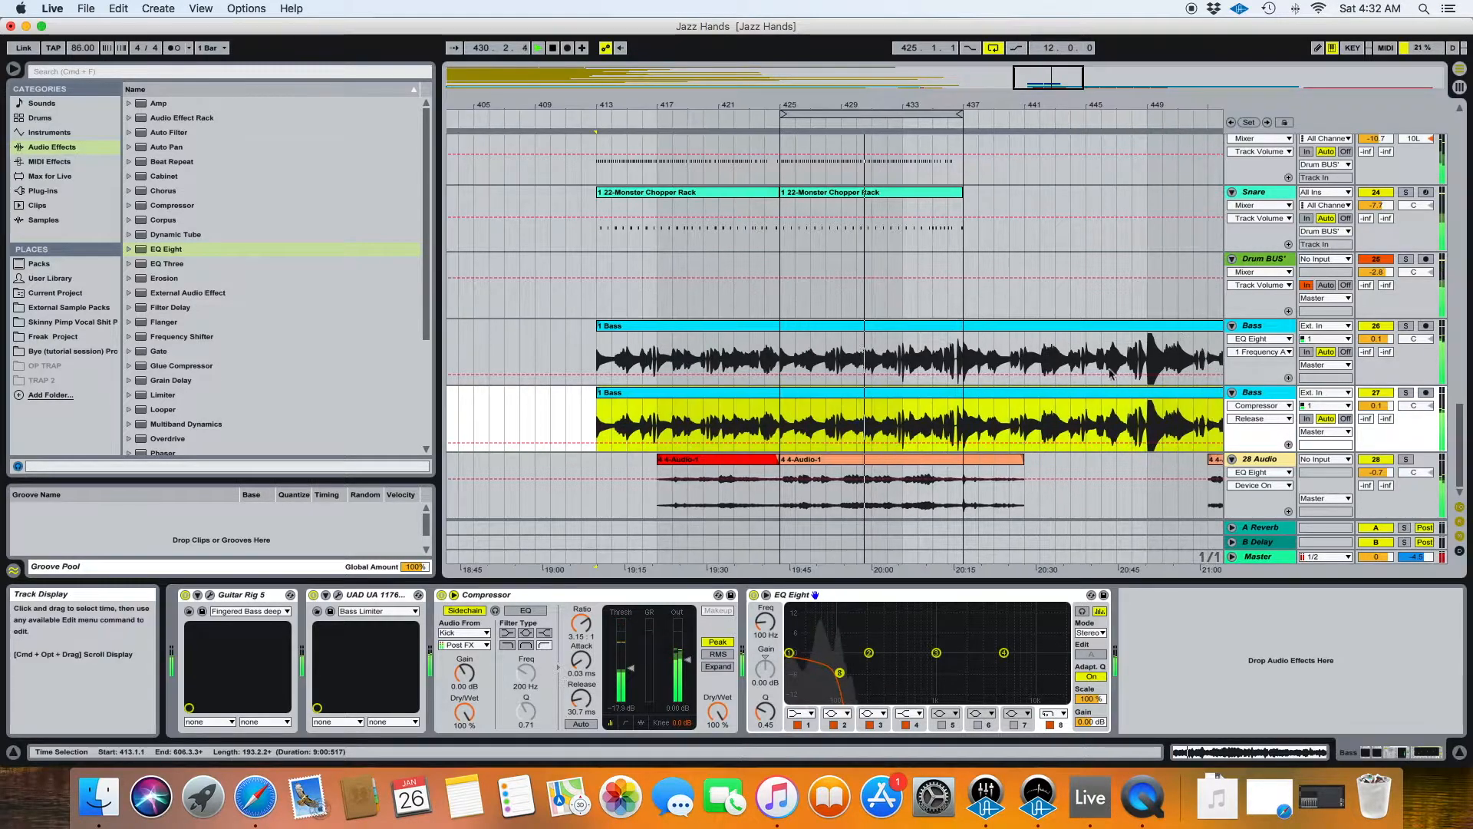
Step: Set the original Bass track's Compressor to about -12 dB threshold, 0.03 ms attack and 13.6 ms release
left_click(1255, 328)
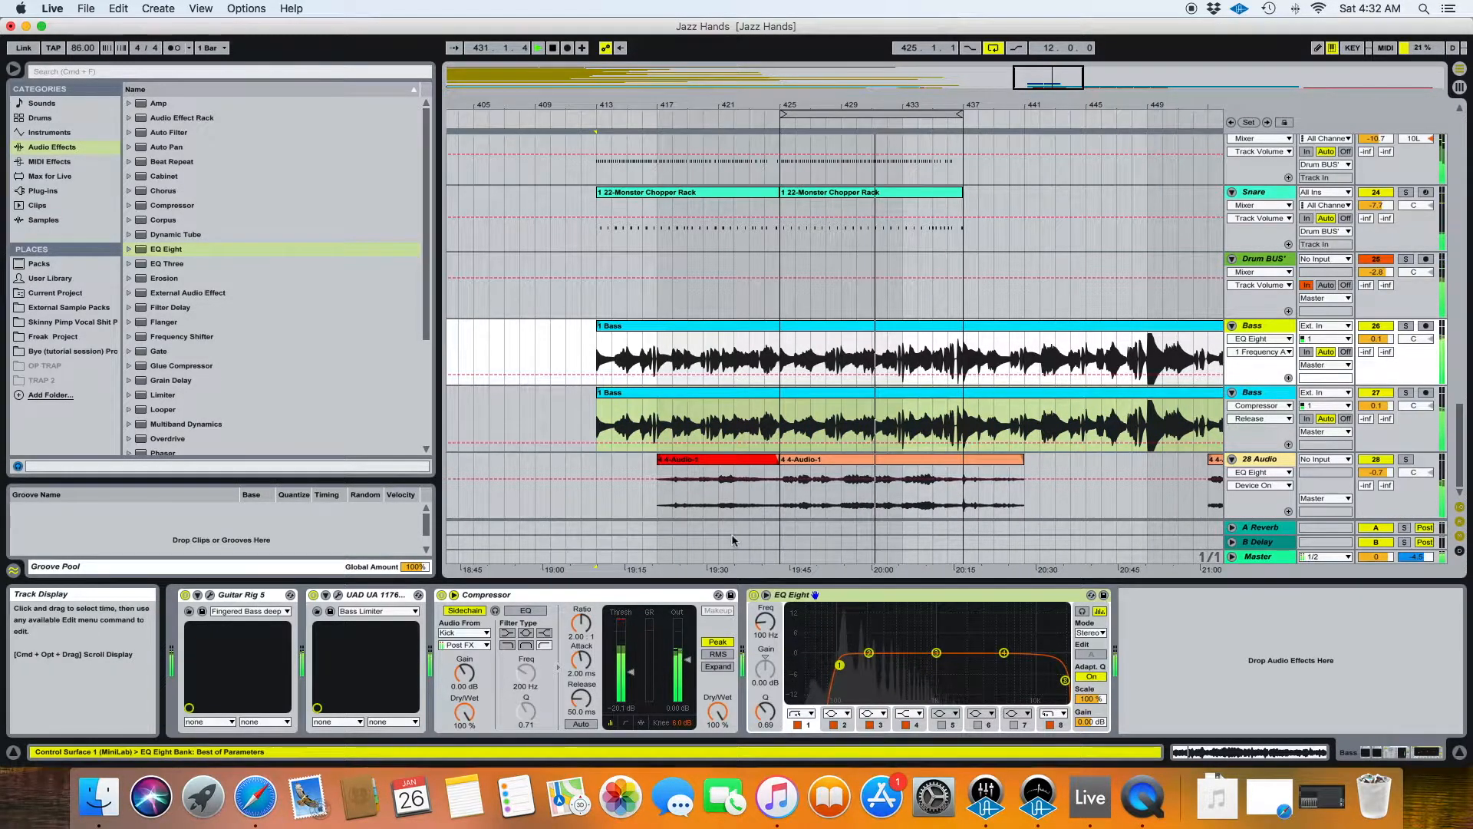
left_click_drag(631, 672, 581, 698)
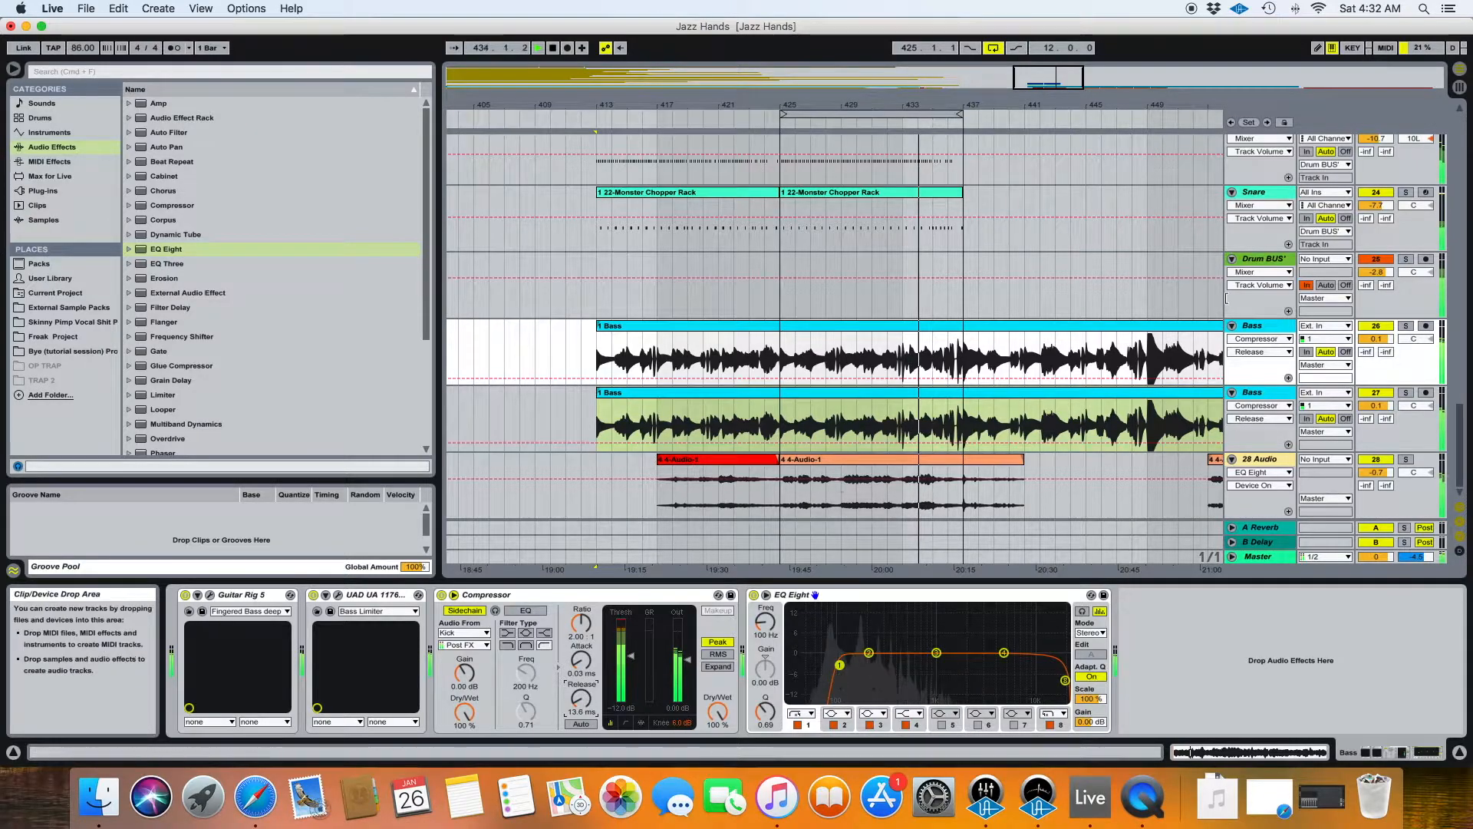
scroll(1232, 305, "up", 3)
scroll(1231, 305, "up", 1)
left_click_drag(1383, 272, 1383, 276)
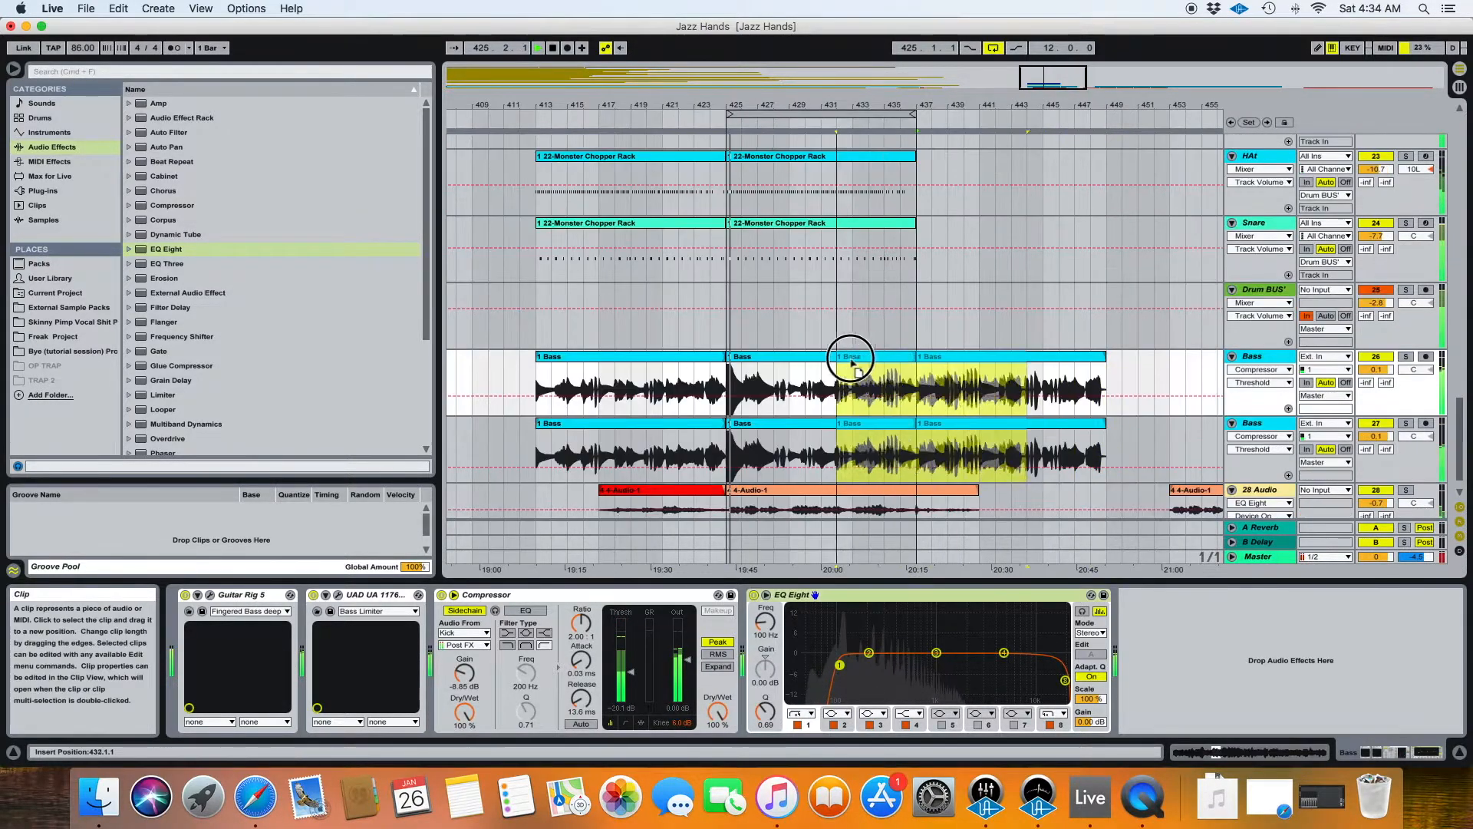
Step: Extend the clips starting at bar 425 on both Bass tracks to end at bar 449
left_click_drag(742, 365, 743, 365)
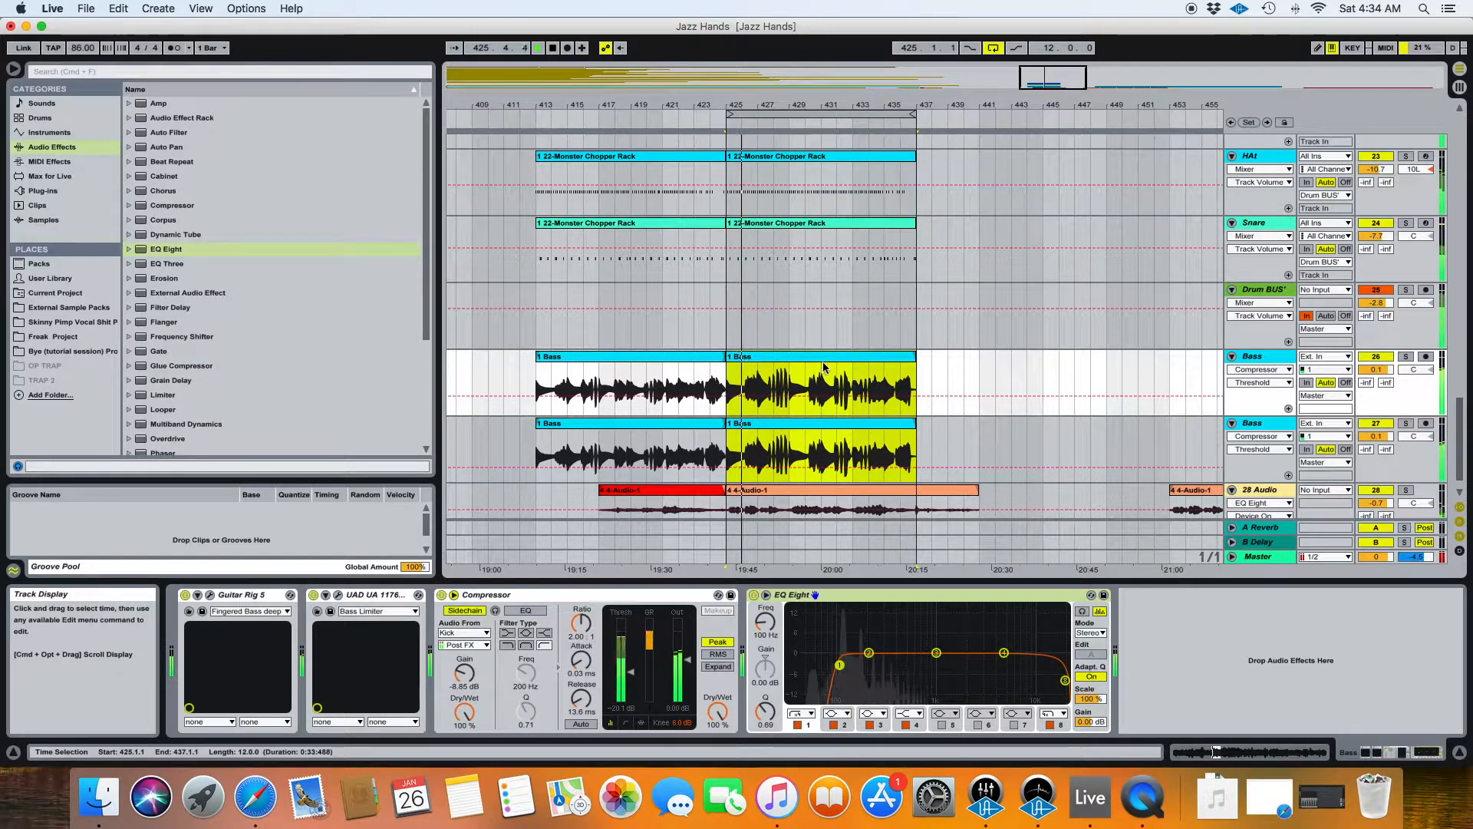
left_click_drag(916, 358, 1105, 359)
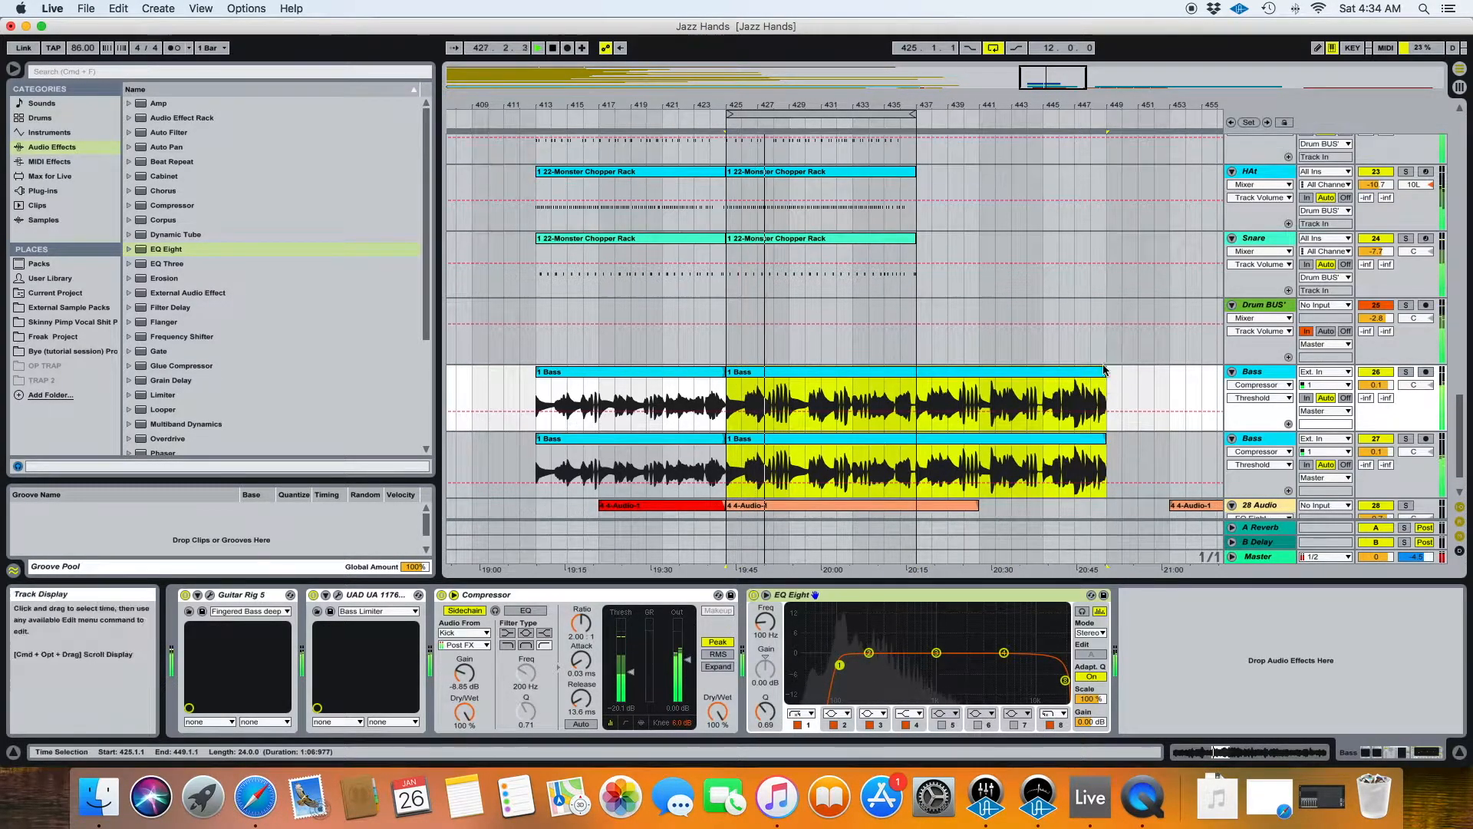
scroll(949, 377, "down", 2)
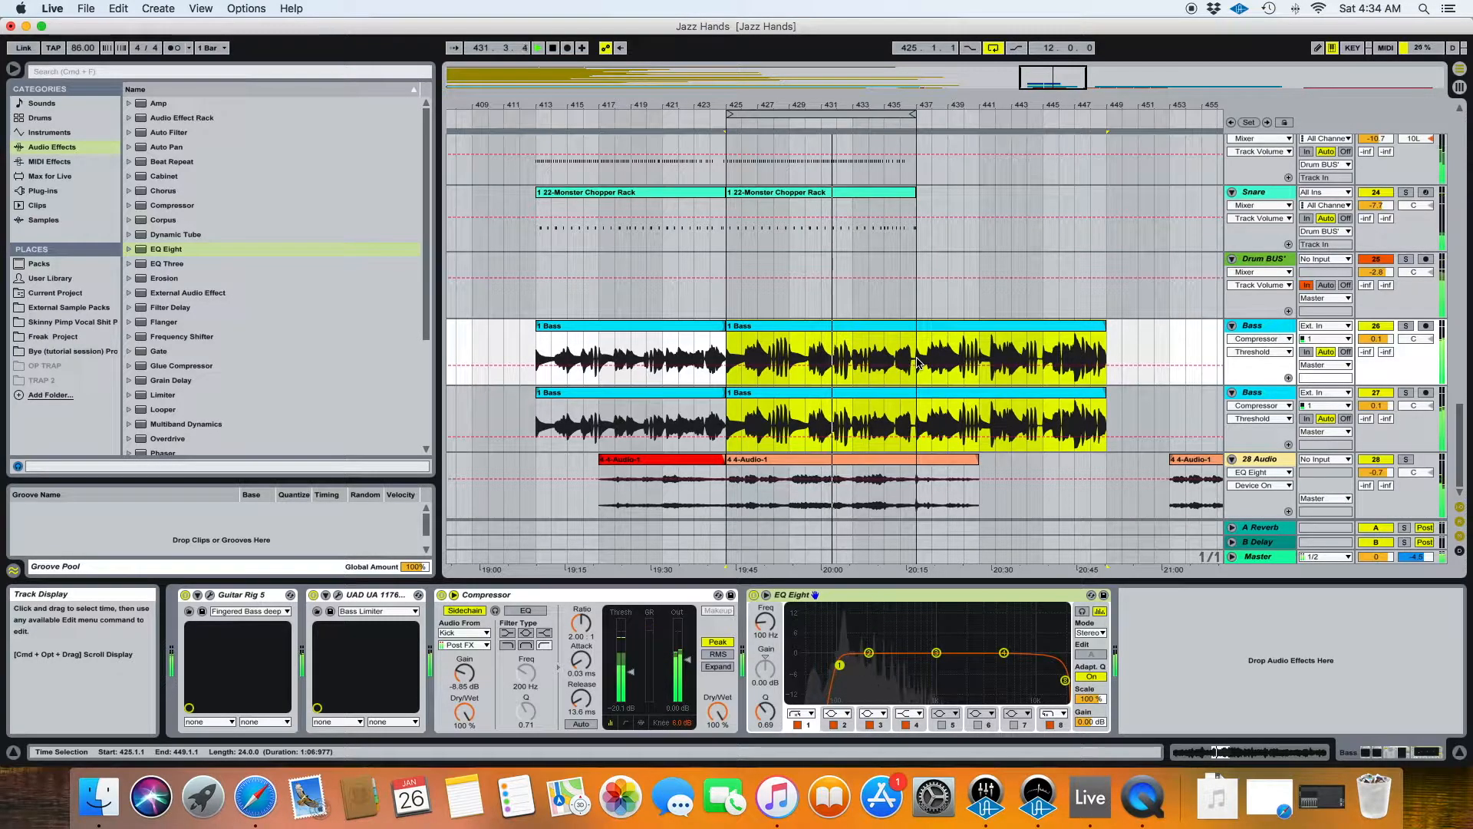
Step: Insert a new audio track below the duplicated Bass track and name it Bass BUS
left_click(1263, 393)
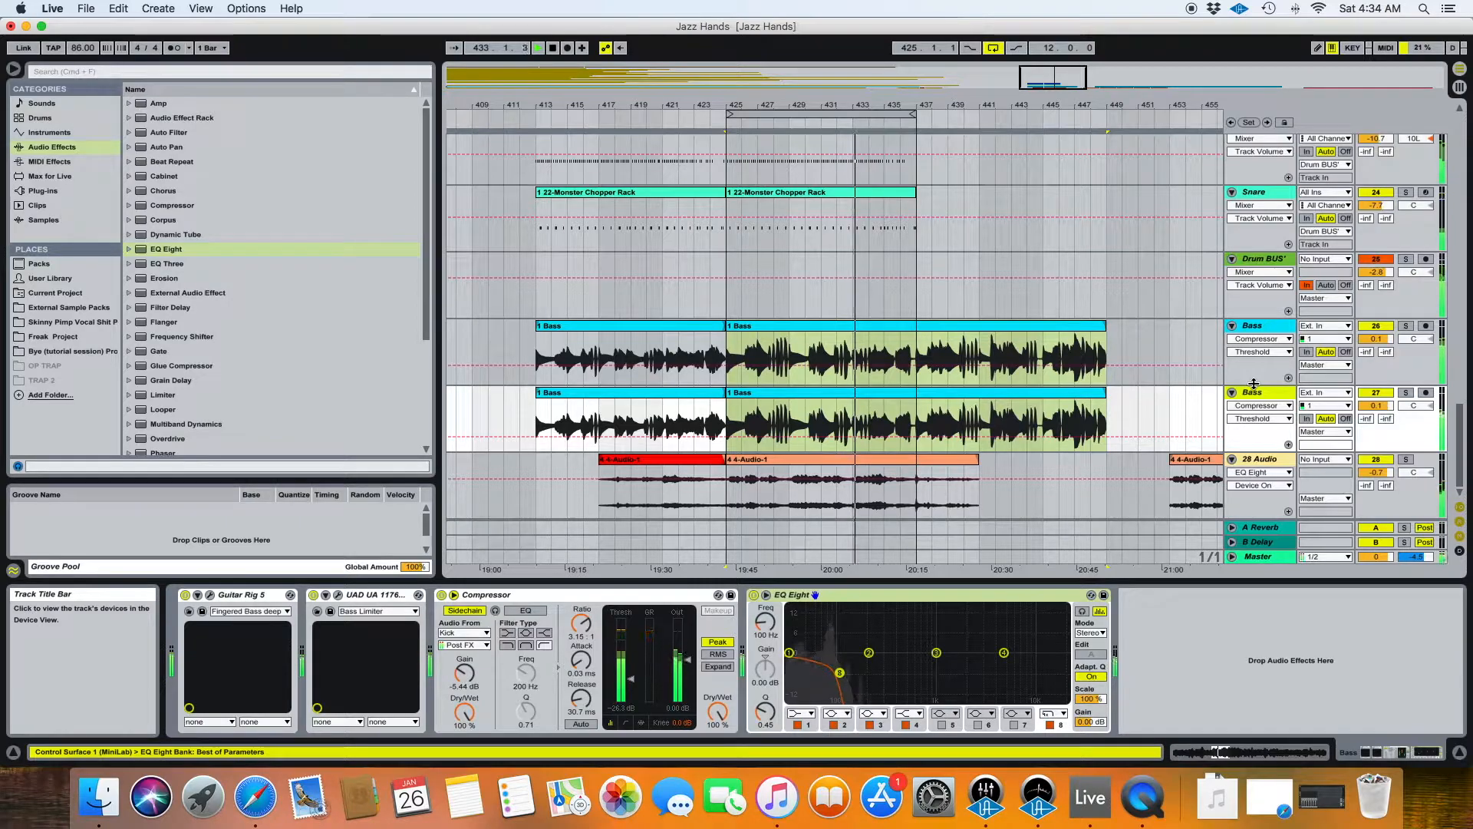
key("super+t")
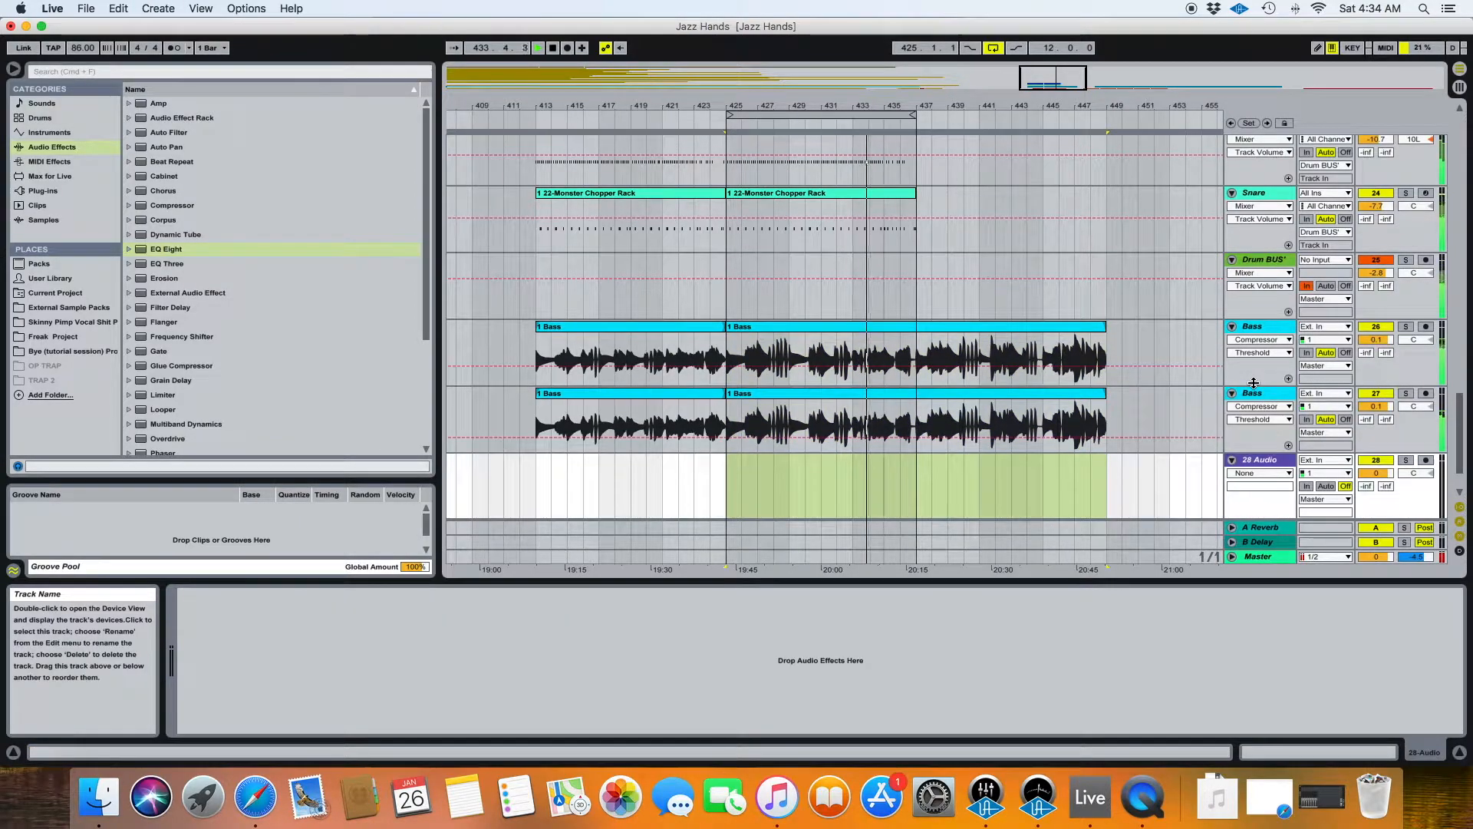
key("super+r")
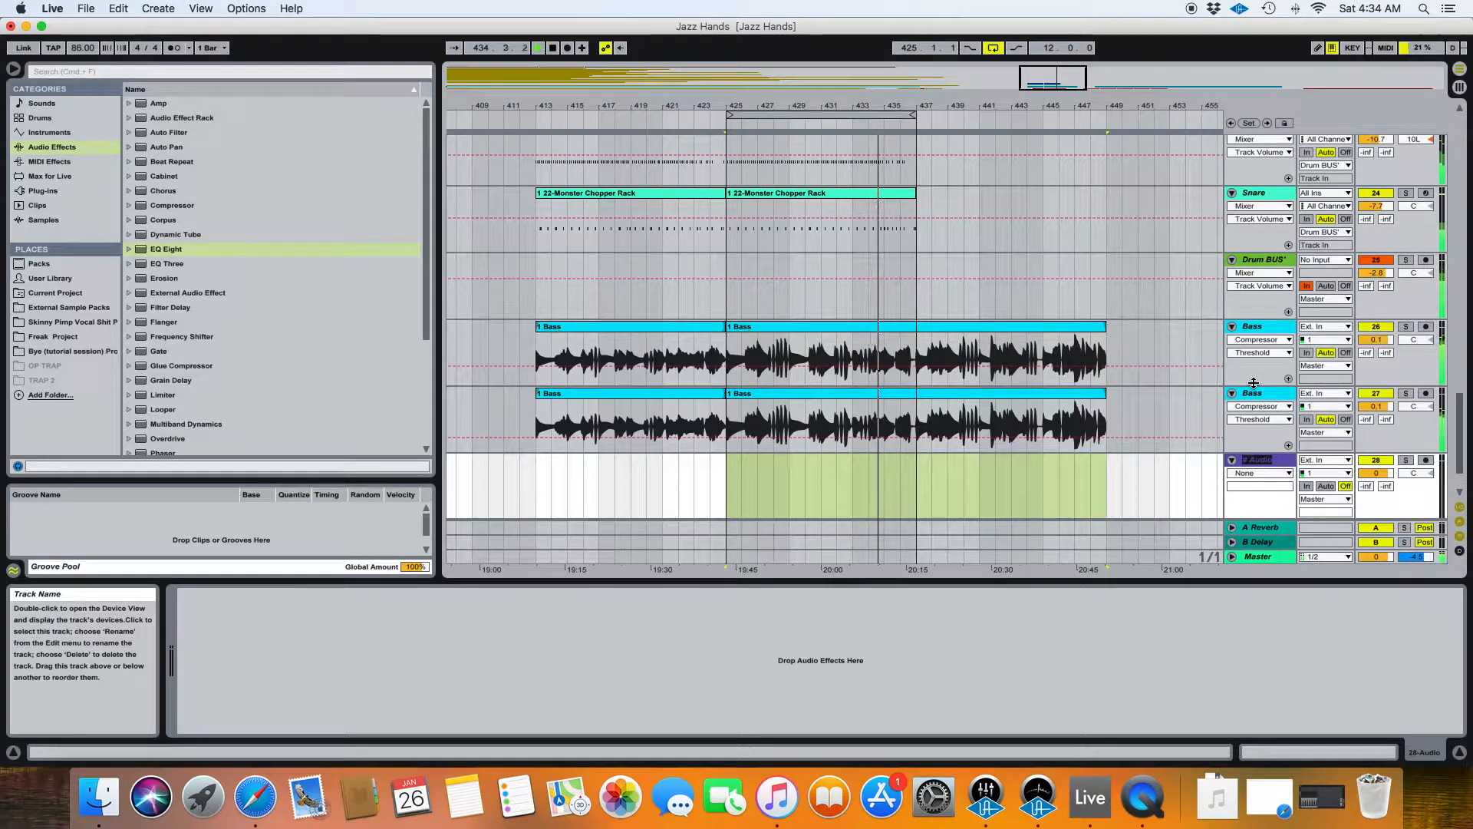
type("B")
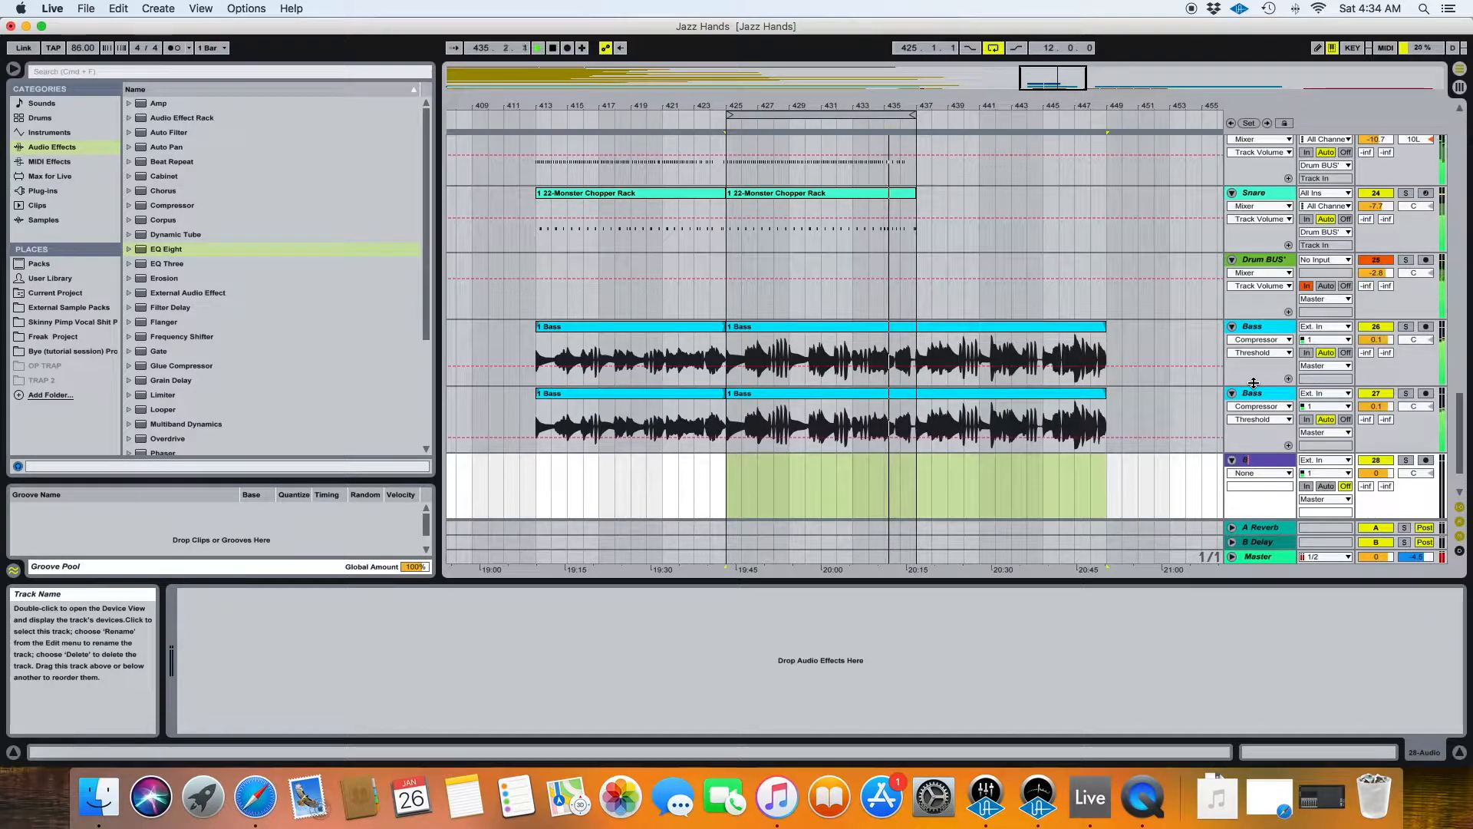
type("ass")
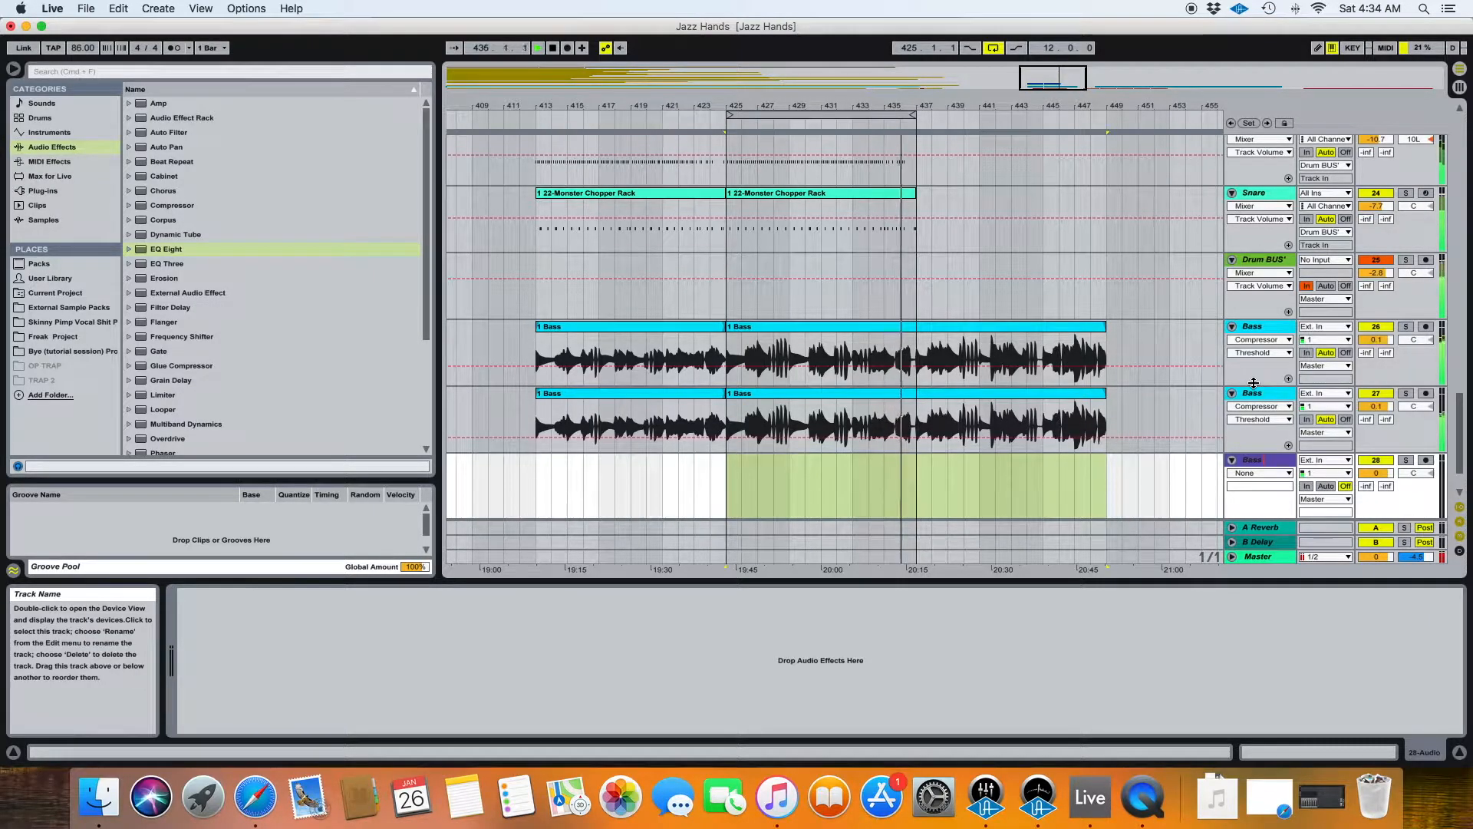
type(" BV")
type("S")
key("Return")
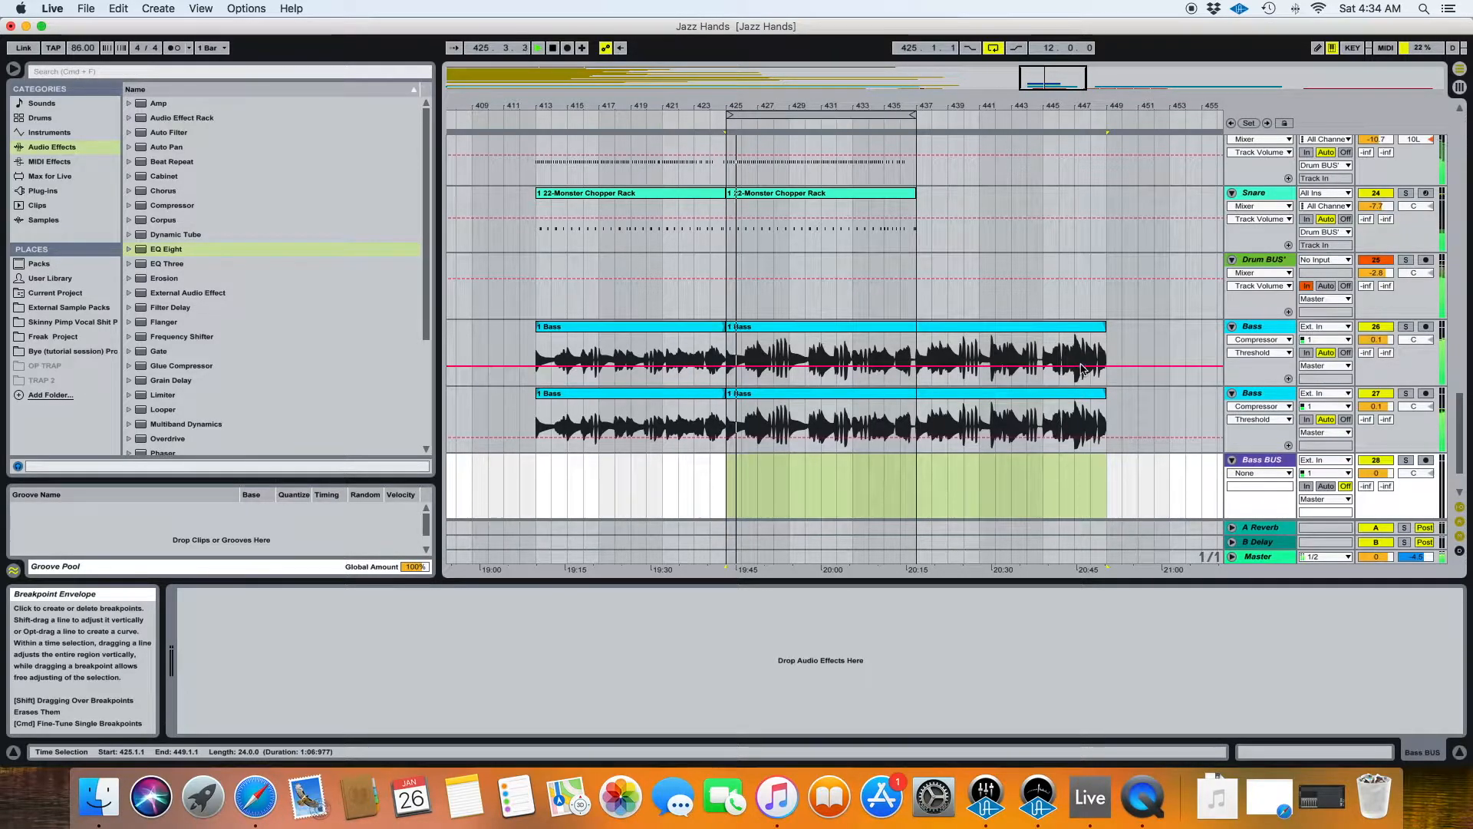
Step: Route the output of both Bass tracks to Bass BUS and set the bus's monitoring to In
left_click(1324, 365)
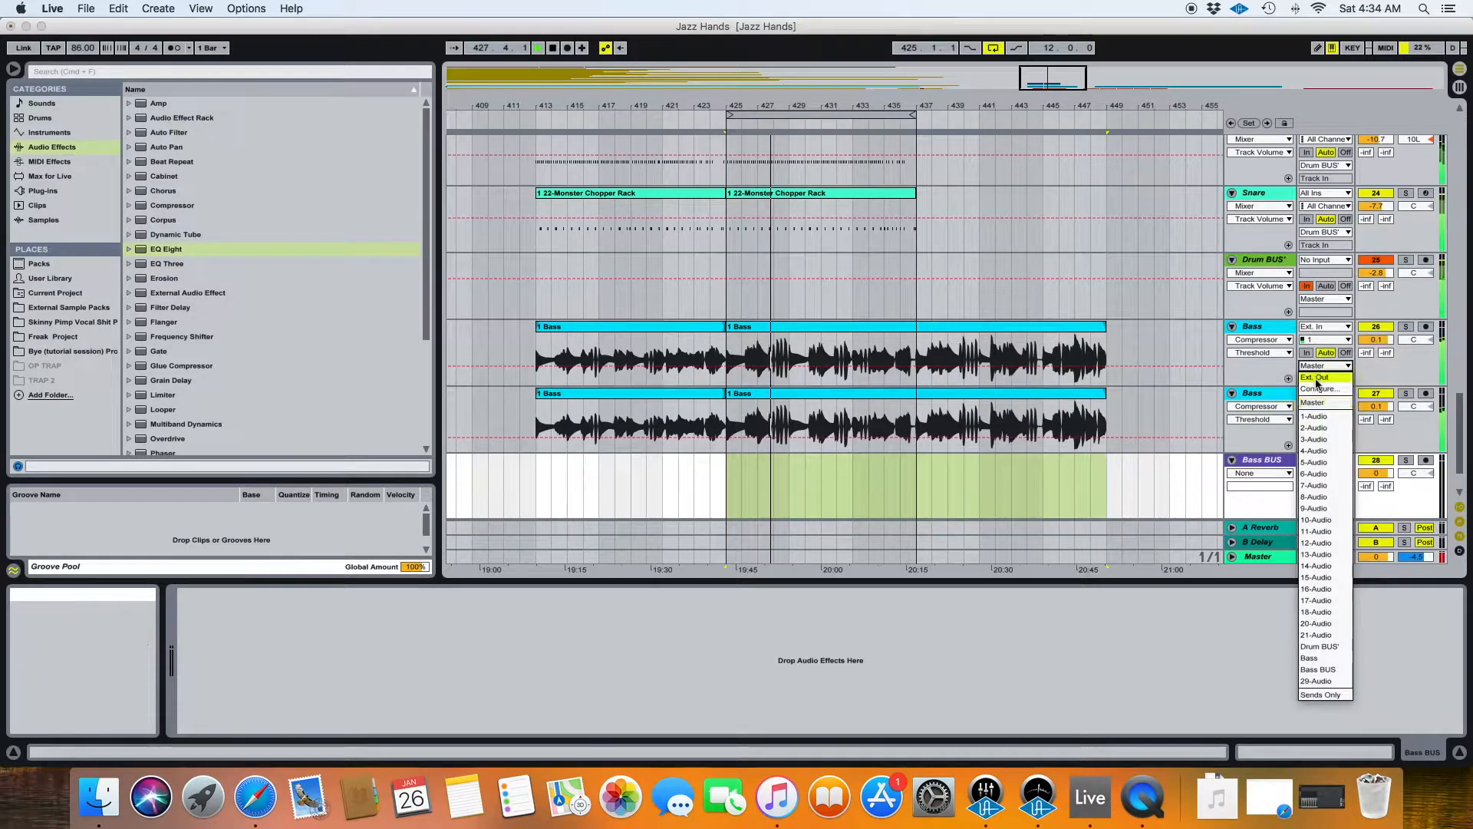
left_click(1322, 669)
left_click(1324, 432)
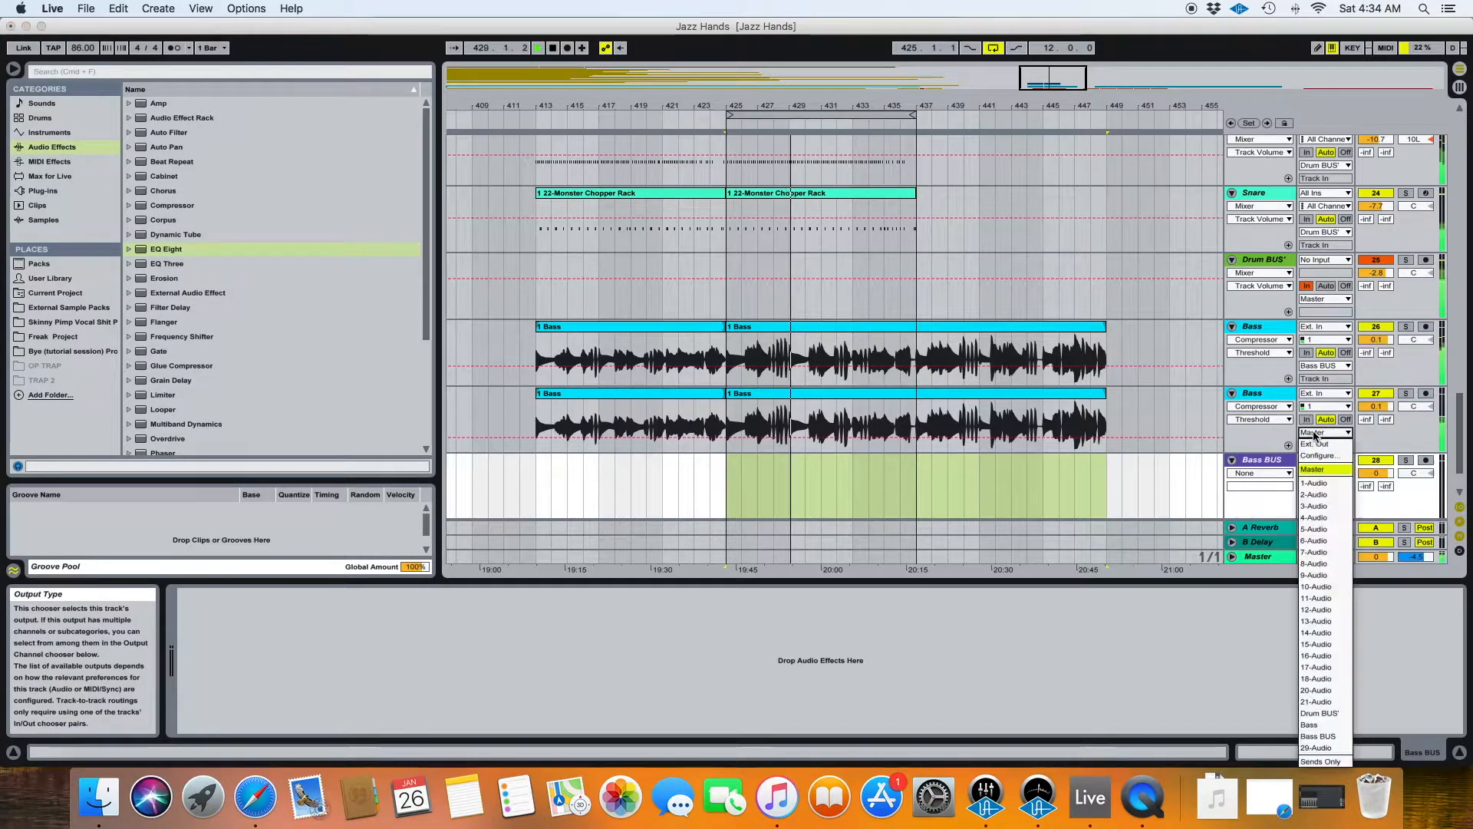
left_click(1319, 736)
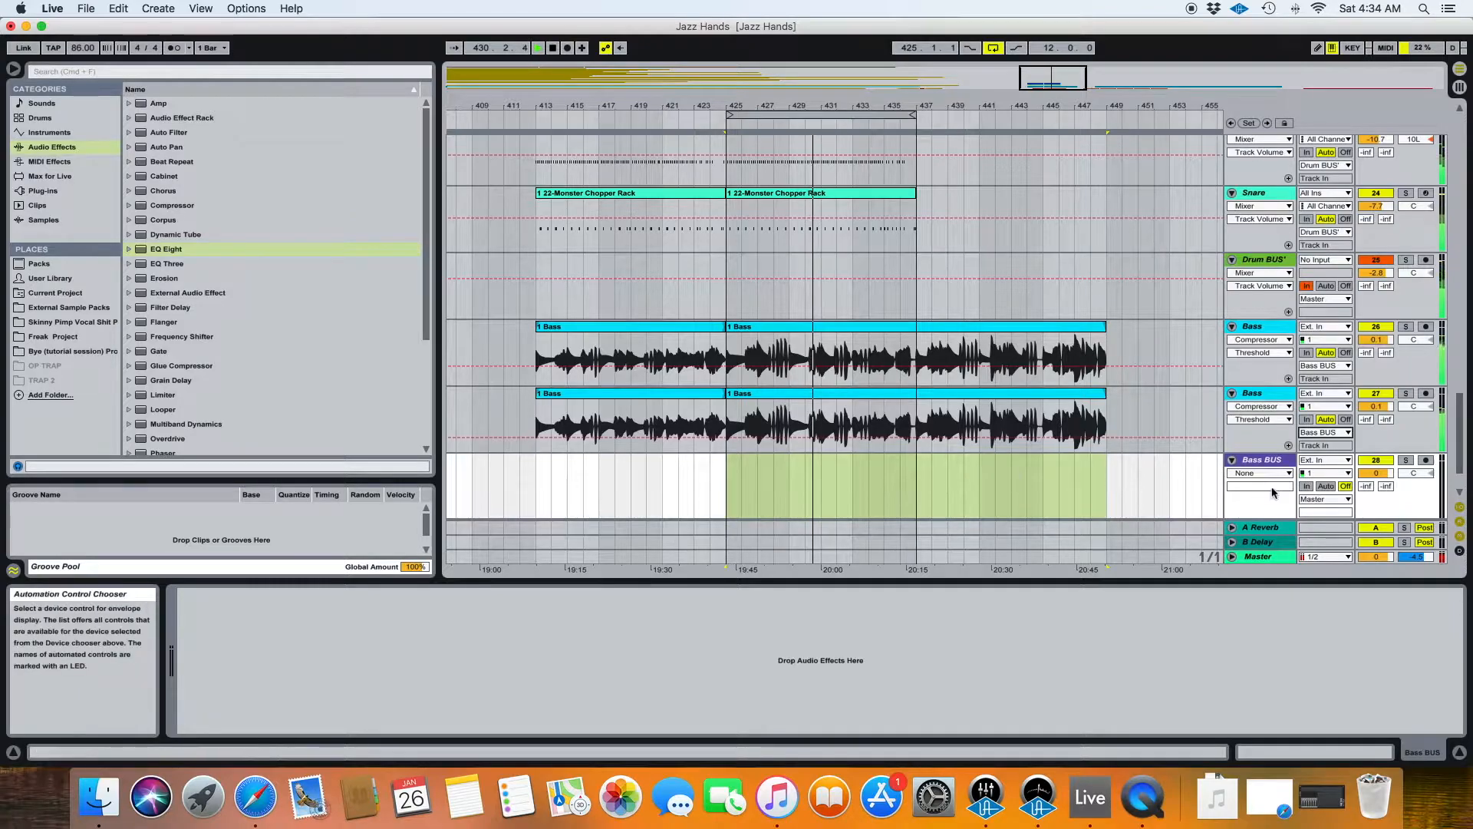
left_click(1307, 486)
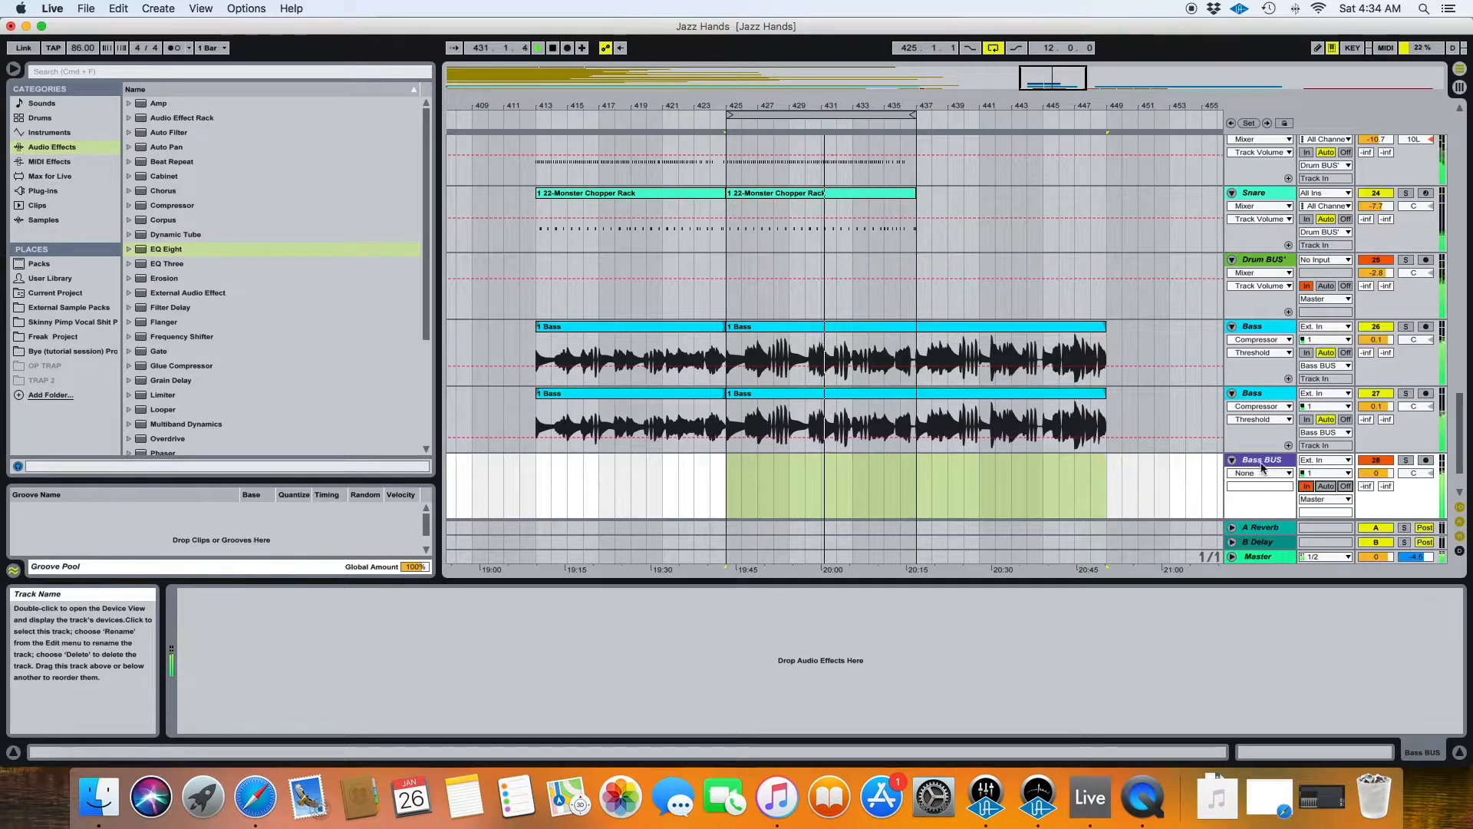
Step: Add an EQ Eight to Bass BUS, cutting band 3 by about 7 dB at 1.14 kHz, lowering band 4 and enabling the band 8 high-cut
double_click(143, 254)
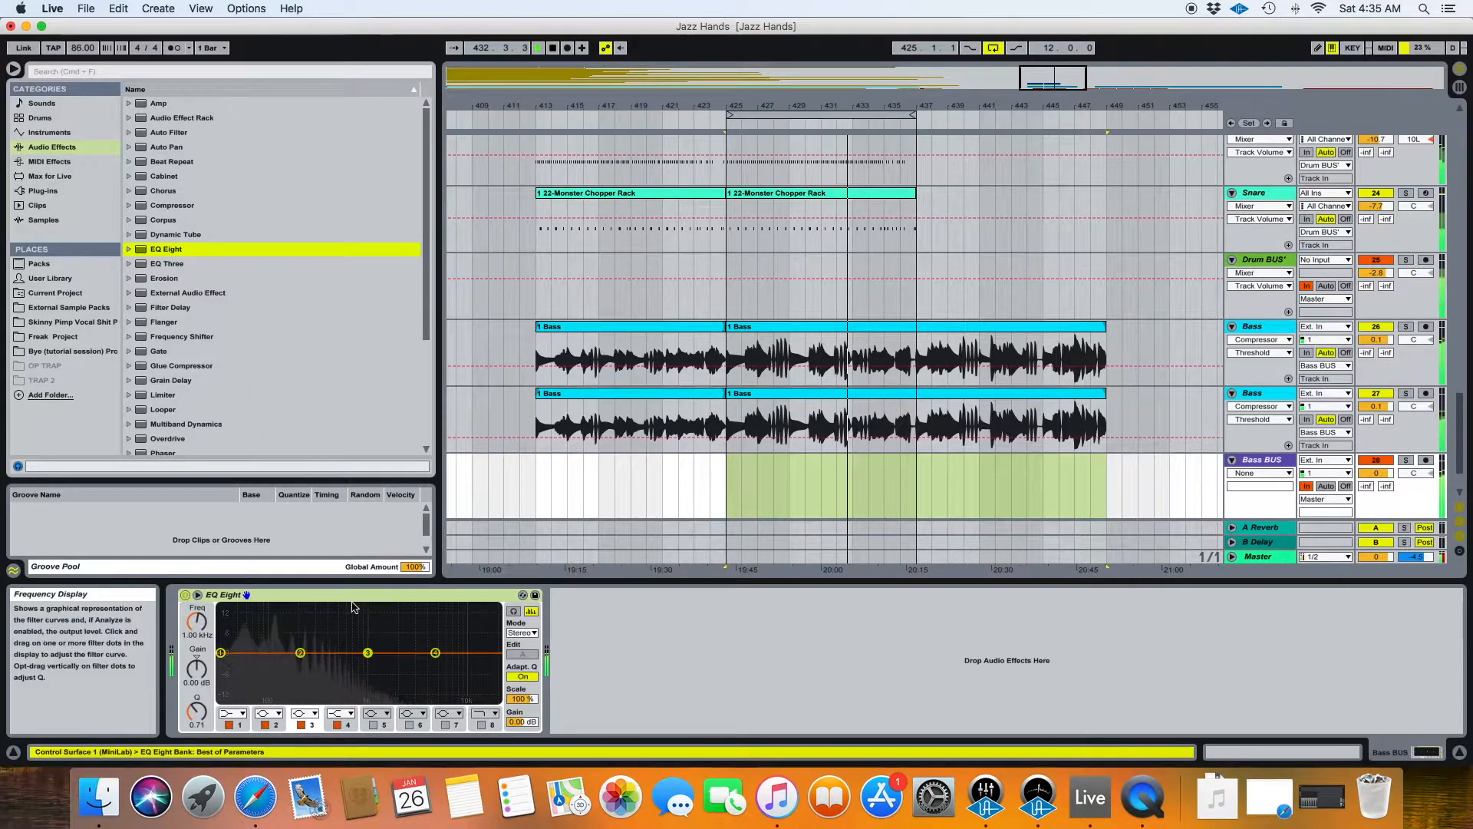
left_click_drag(435, 653, 383, 668)
left_click(481, 725)
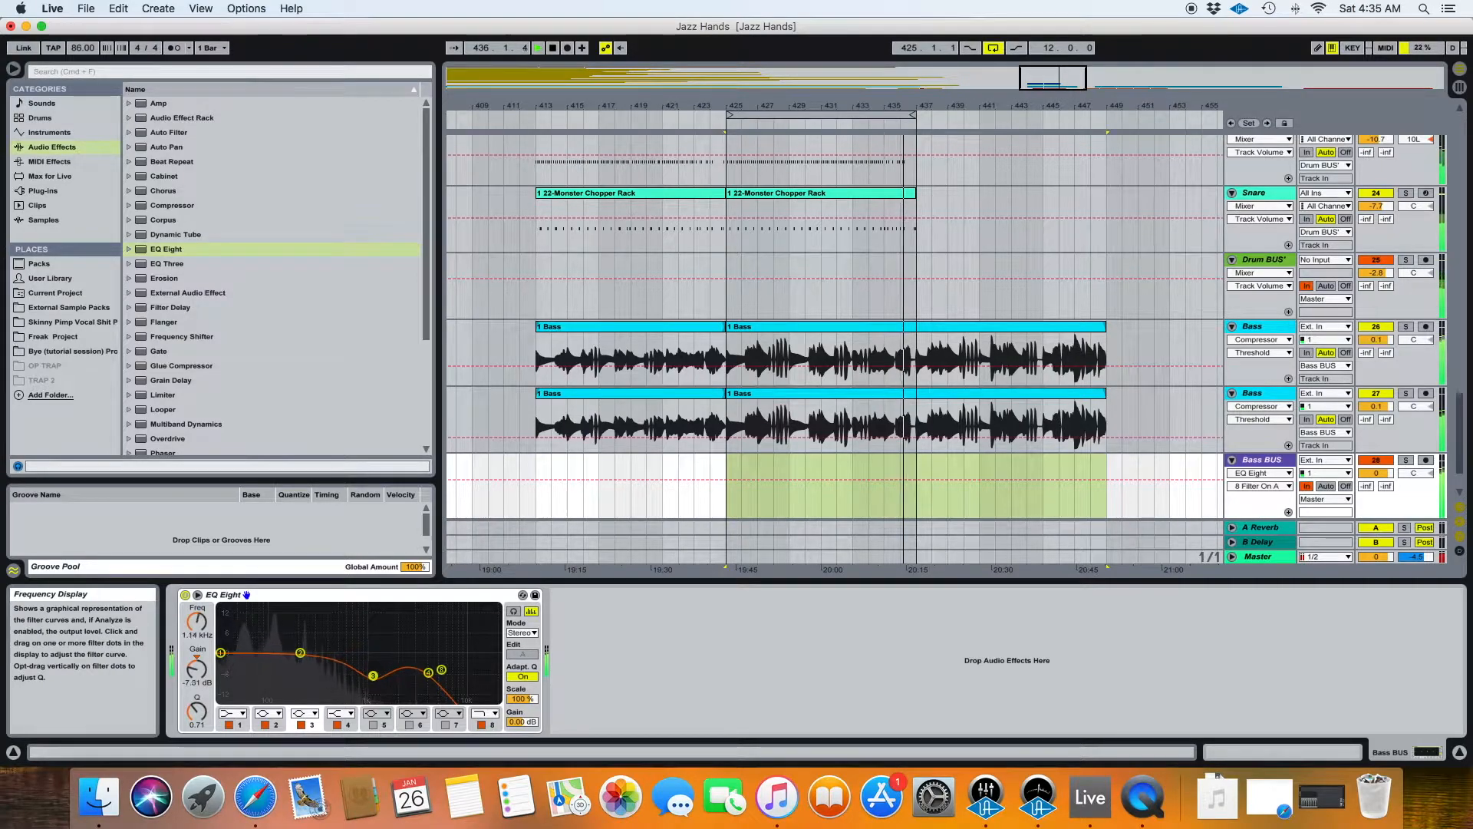
Step: In the Bass BUS EQ Eight, shift band 4 to a lower frequency and cut band 3 by about 8.5 dB at 805 Hz with Q 0.41
left_click_drag(426, 674, 398, 673)
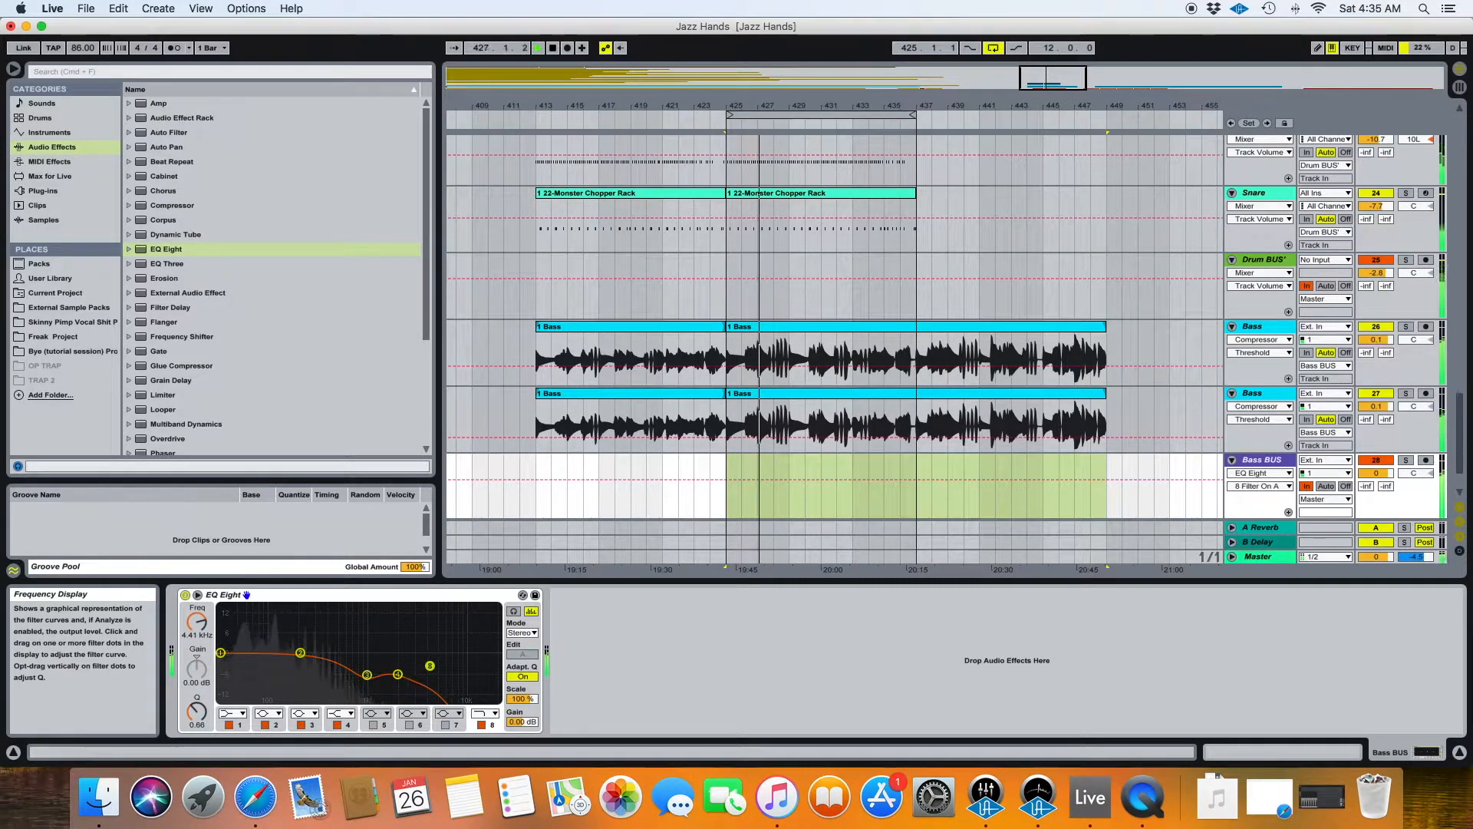
left_click_drag(395, 678, 388, 677)
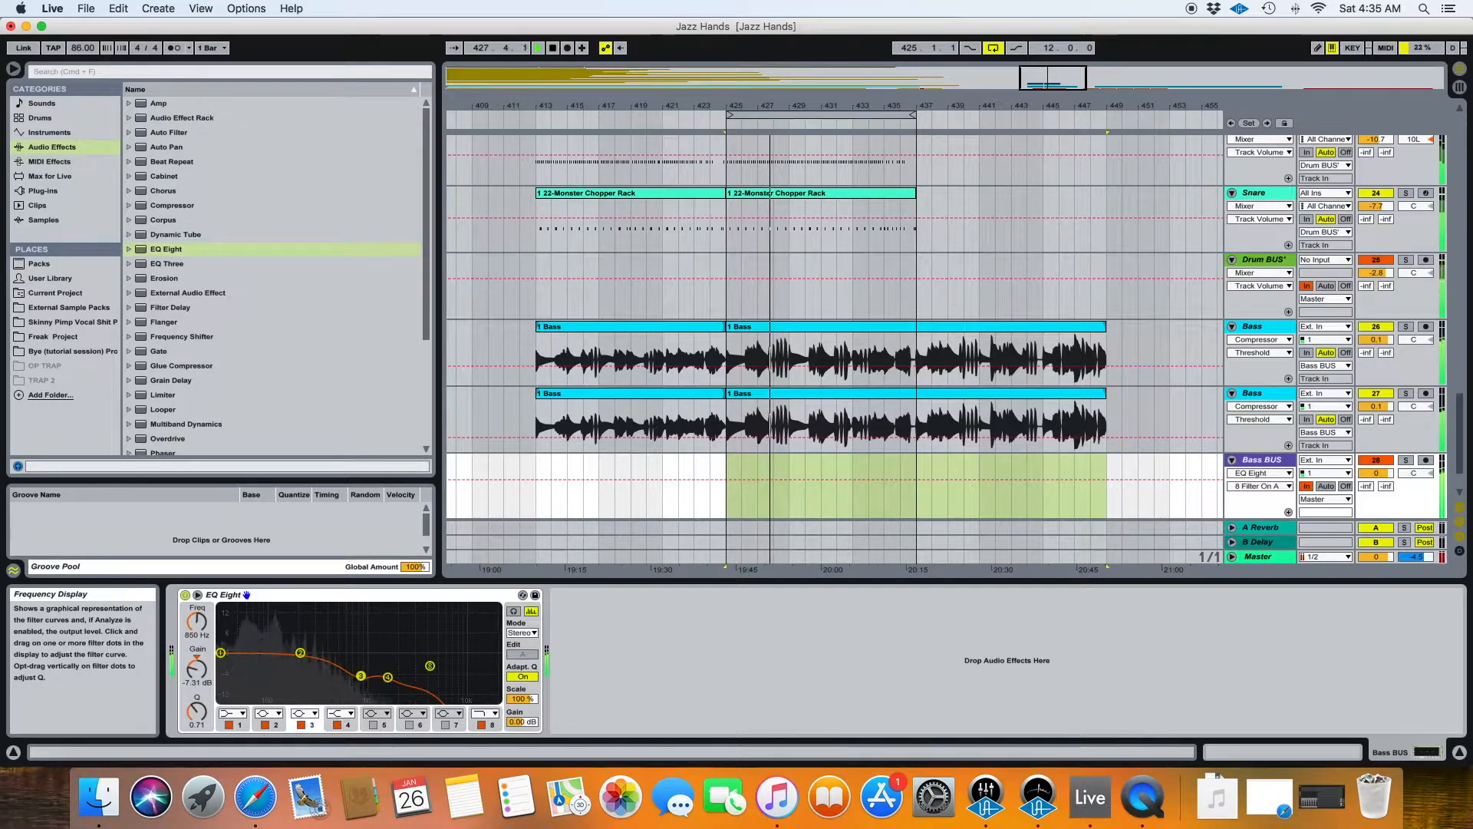
left_click_drag(197, 710, 197, 721)
left_click_drag(364, 682, 358, 680)
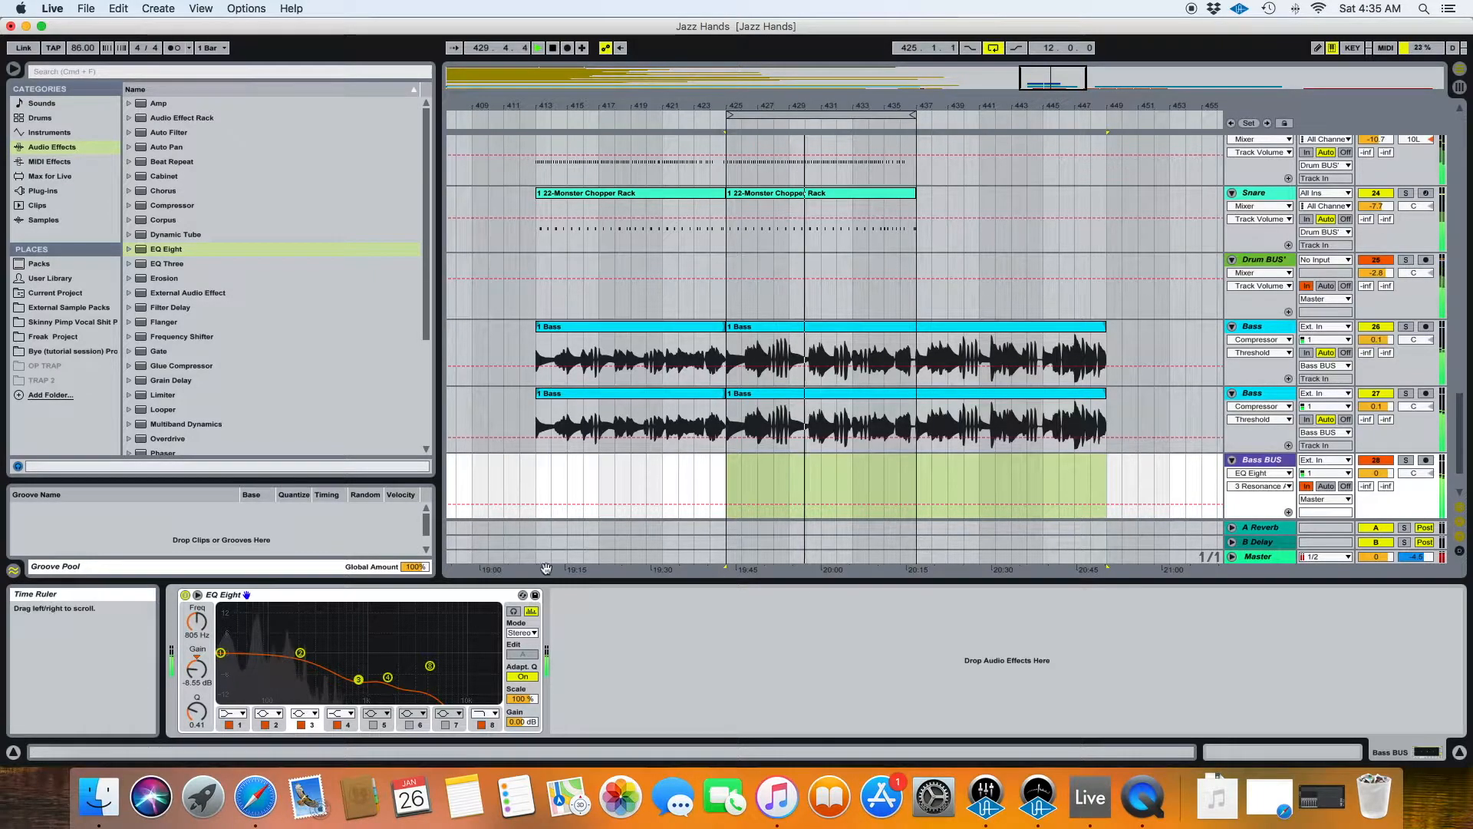
Step: Set the first Bass track's volume to -3.6 dB and the Bass BUS volume to 0.1 dB
scroll(689, 457, "right", 2)
scroll(689, 456, "up", 1)
scroll(689, 457, "right", 1)
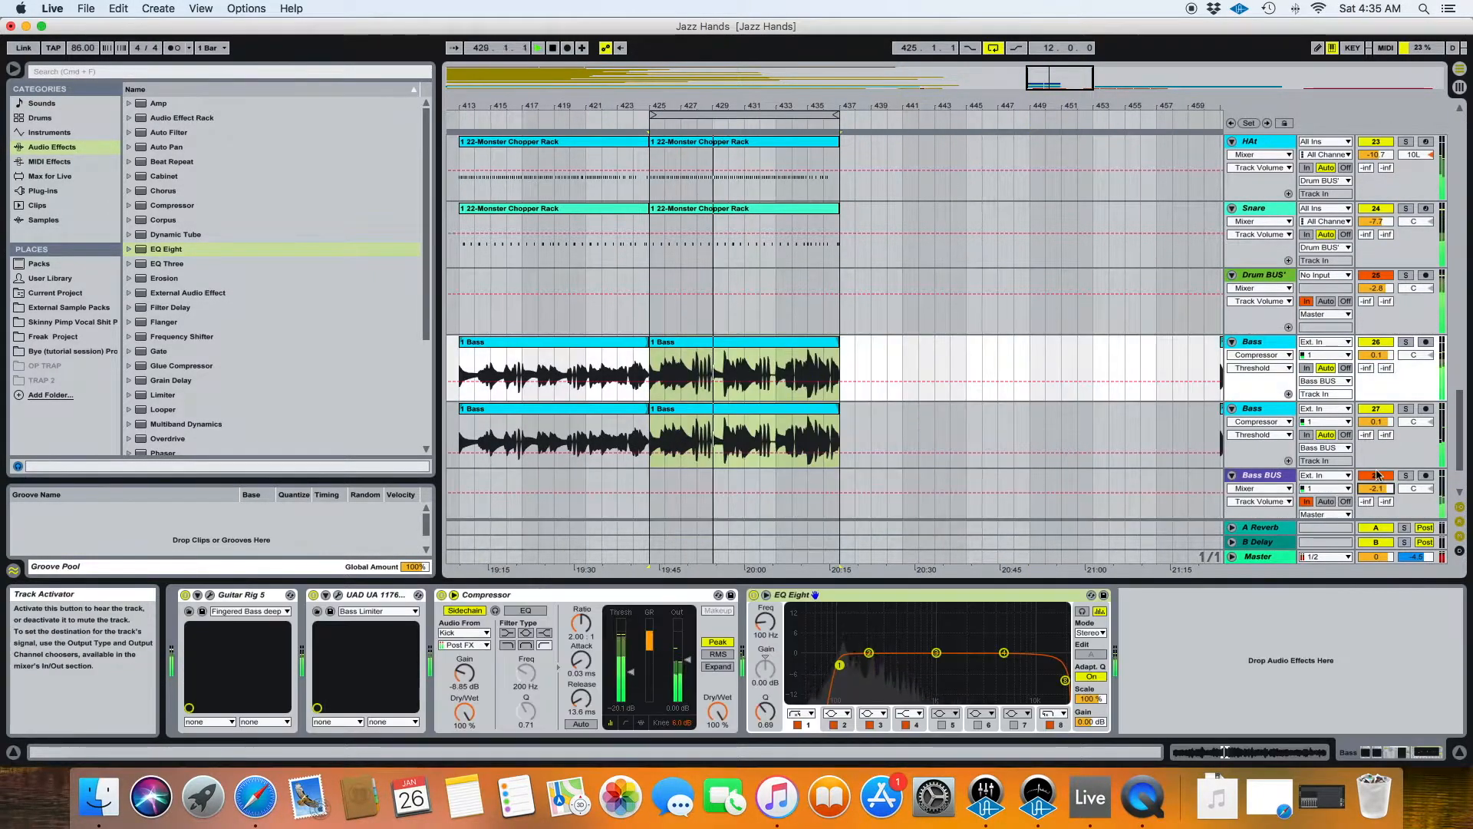
scroll(1378, 475, "up", 5)
scroll(1366, 475, "down", 4)
scroll(1316, 469, "down", 1)
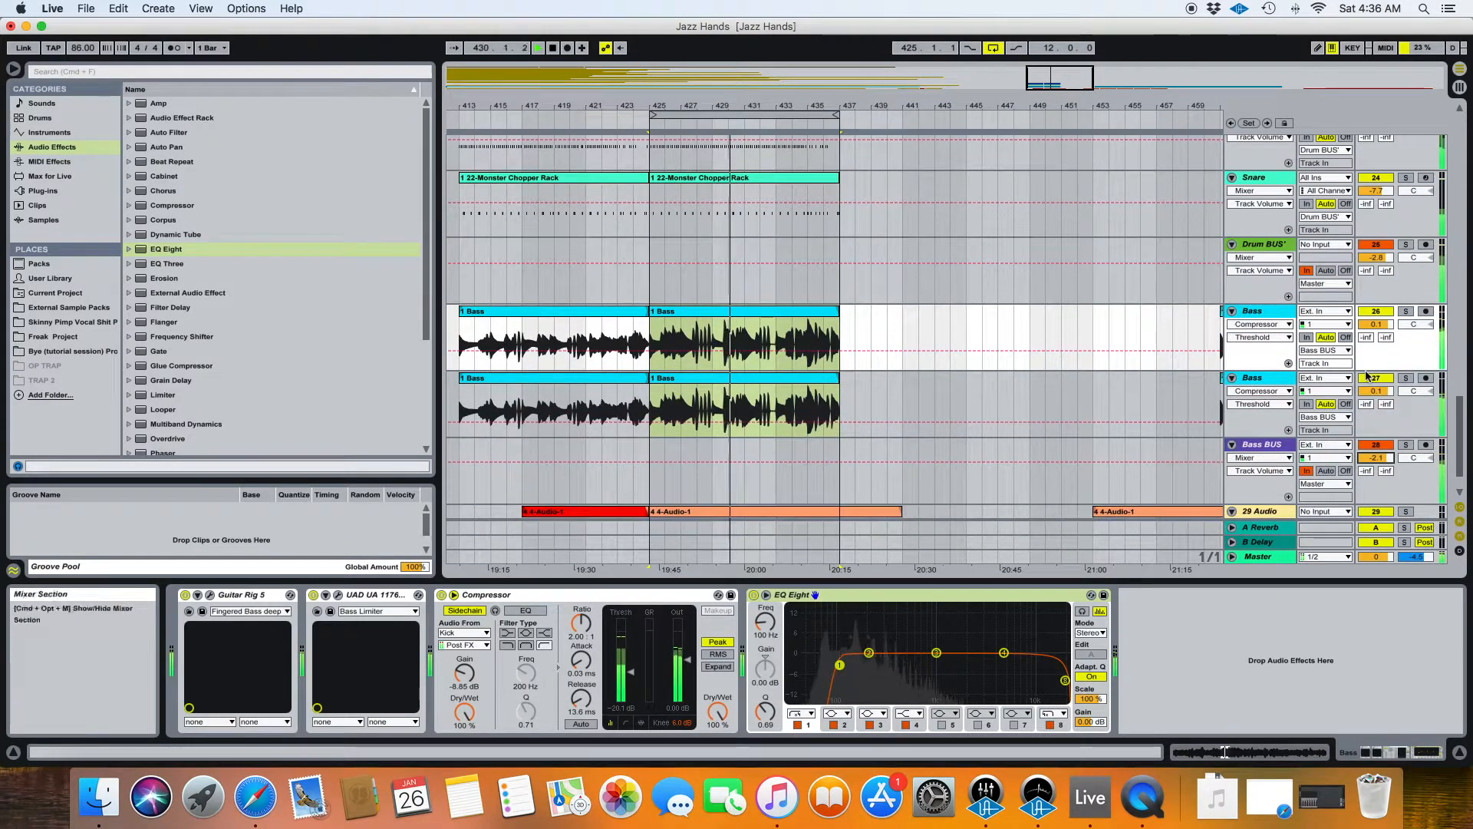
mouse_move(1374, 328)
left_mouse_down()
mouse_move(1373, 353)
mouse_move(1374, 329)
left_mouse_up()
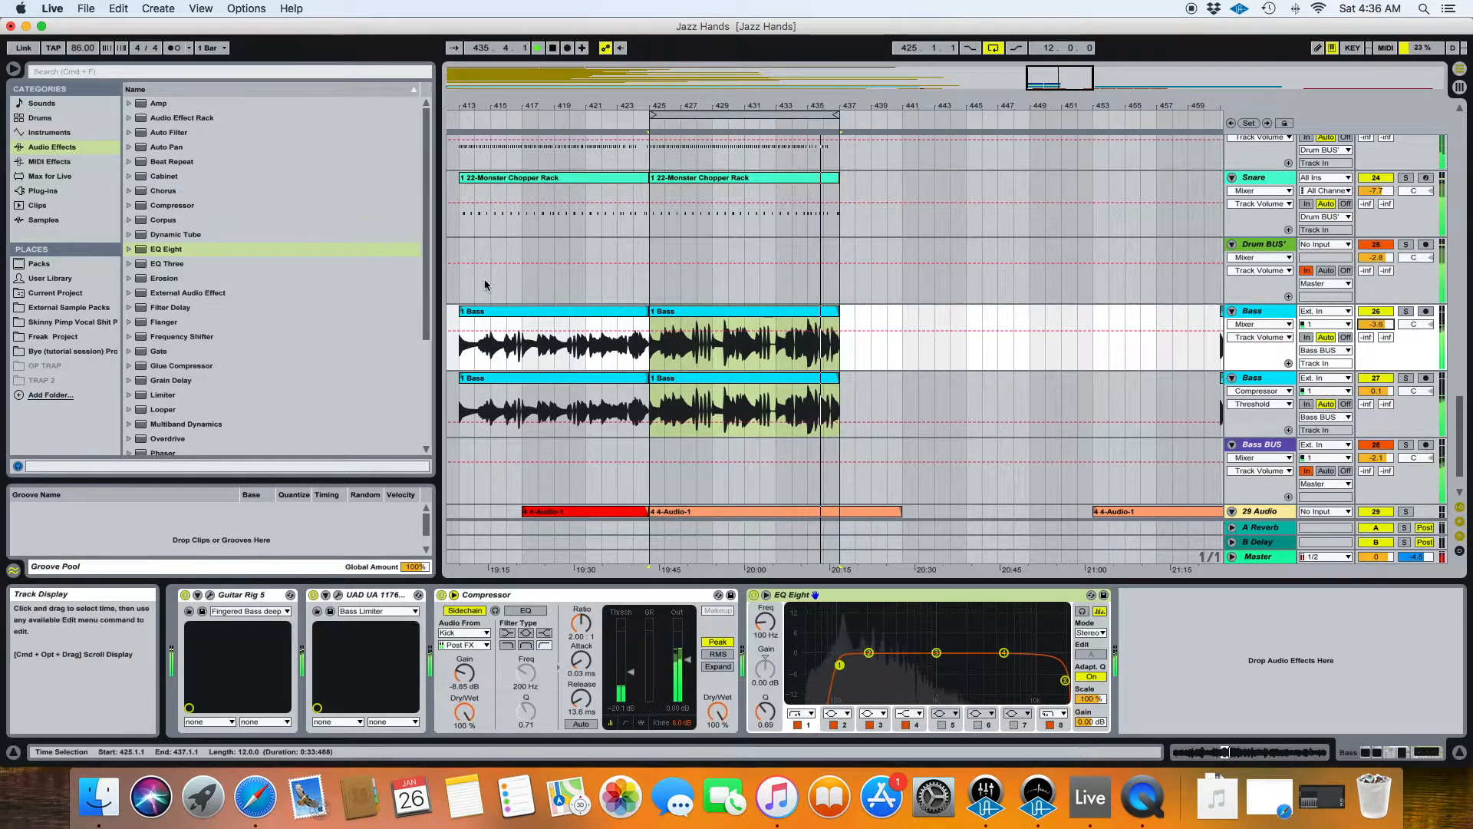
left_click_drag(1376, 457, 1376, 450)
Step: Set the Snare track's volume to -11.3 dB and its Monster Chopper Rack Filter Cutoff to 3.93 kHz
scroll(1293, 414, "up", 2)
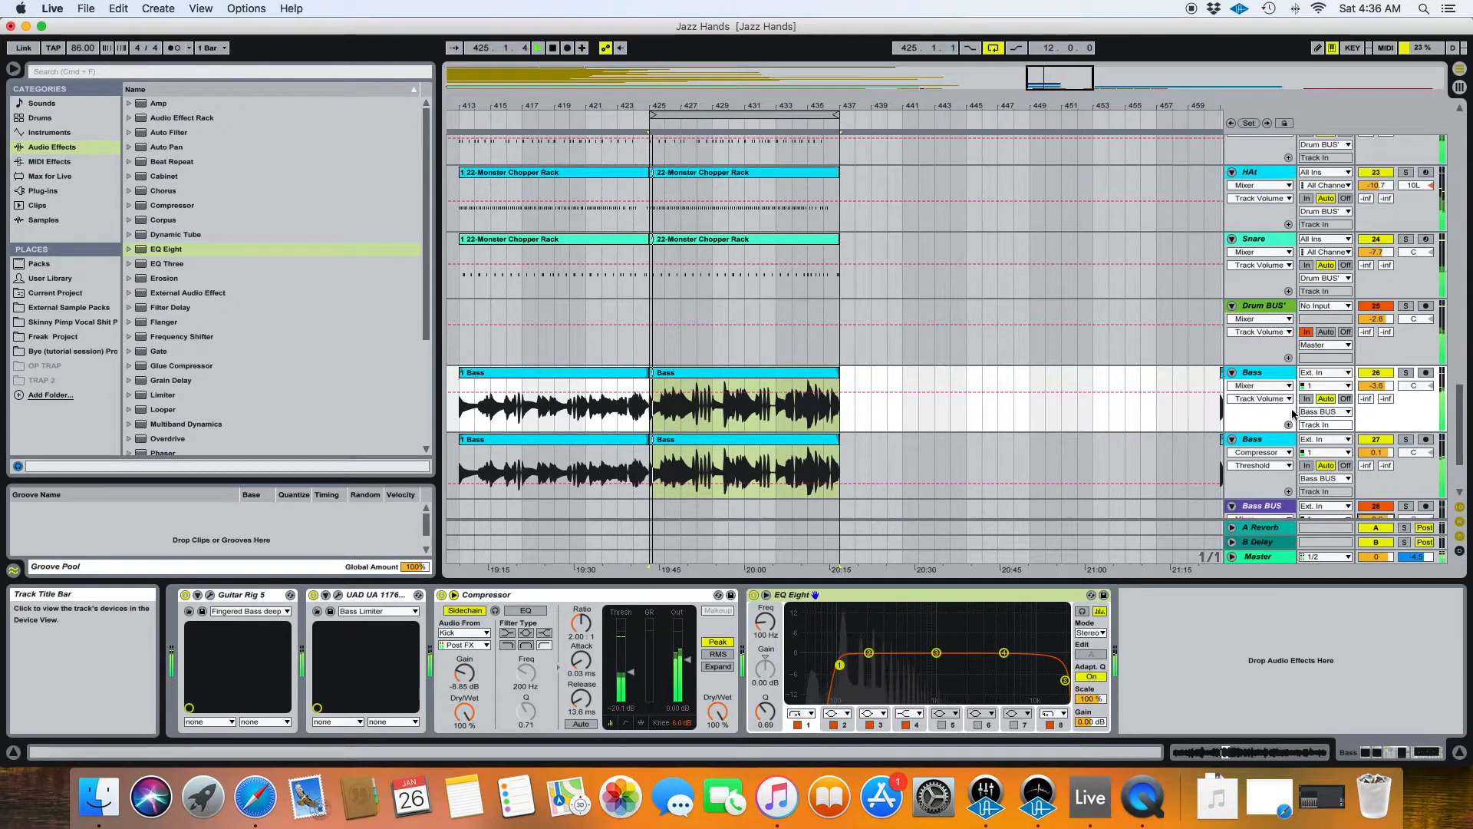
left_click_drag(1376, 252, 1376, 279)
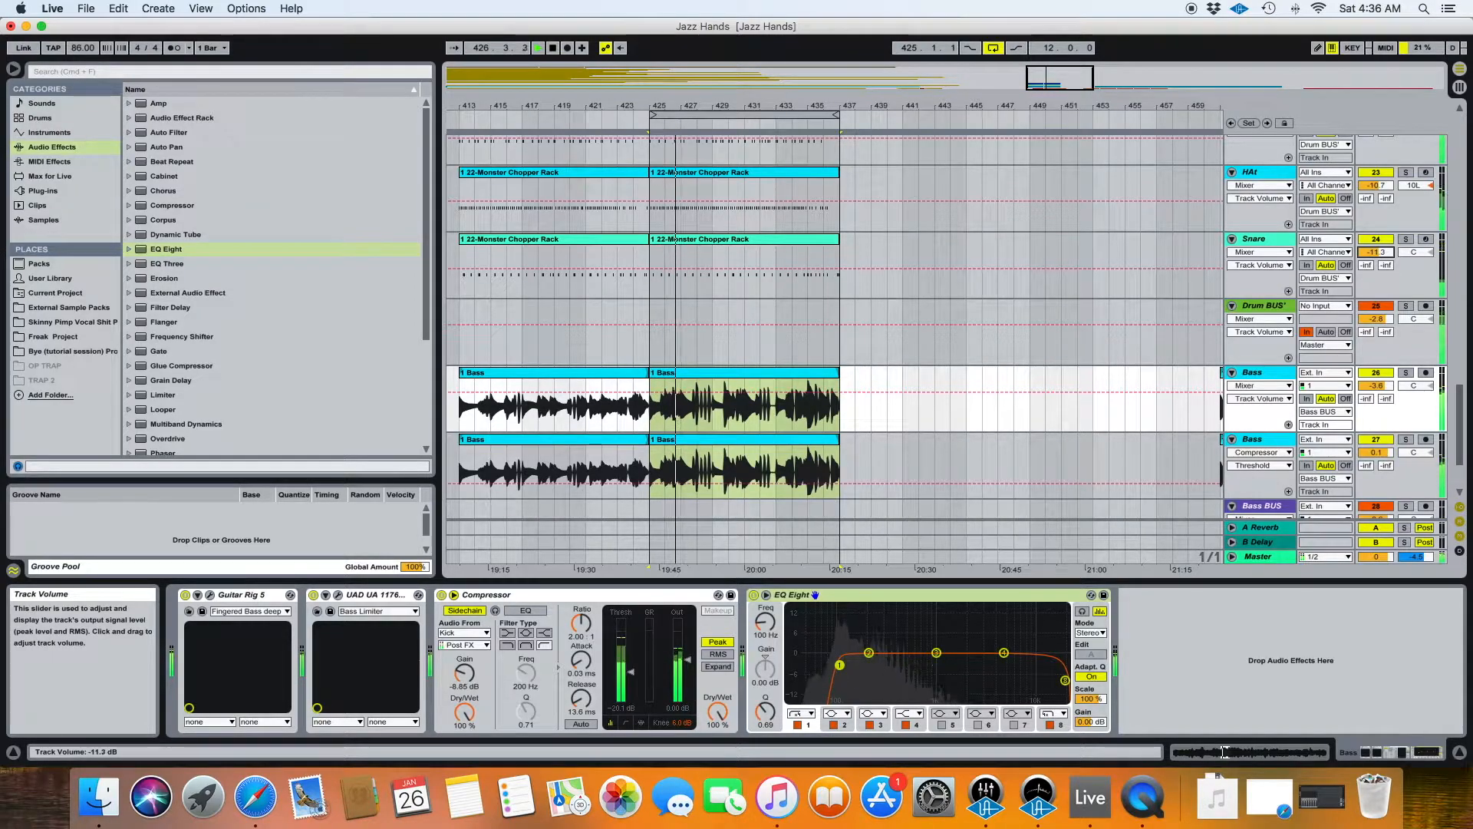
left_click(1276, 238)
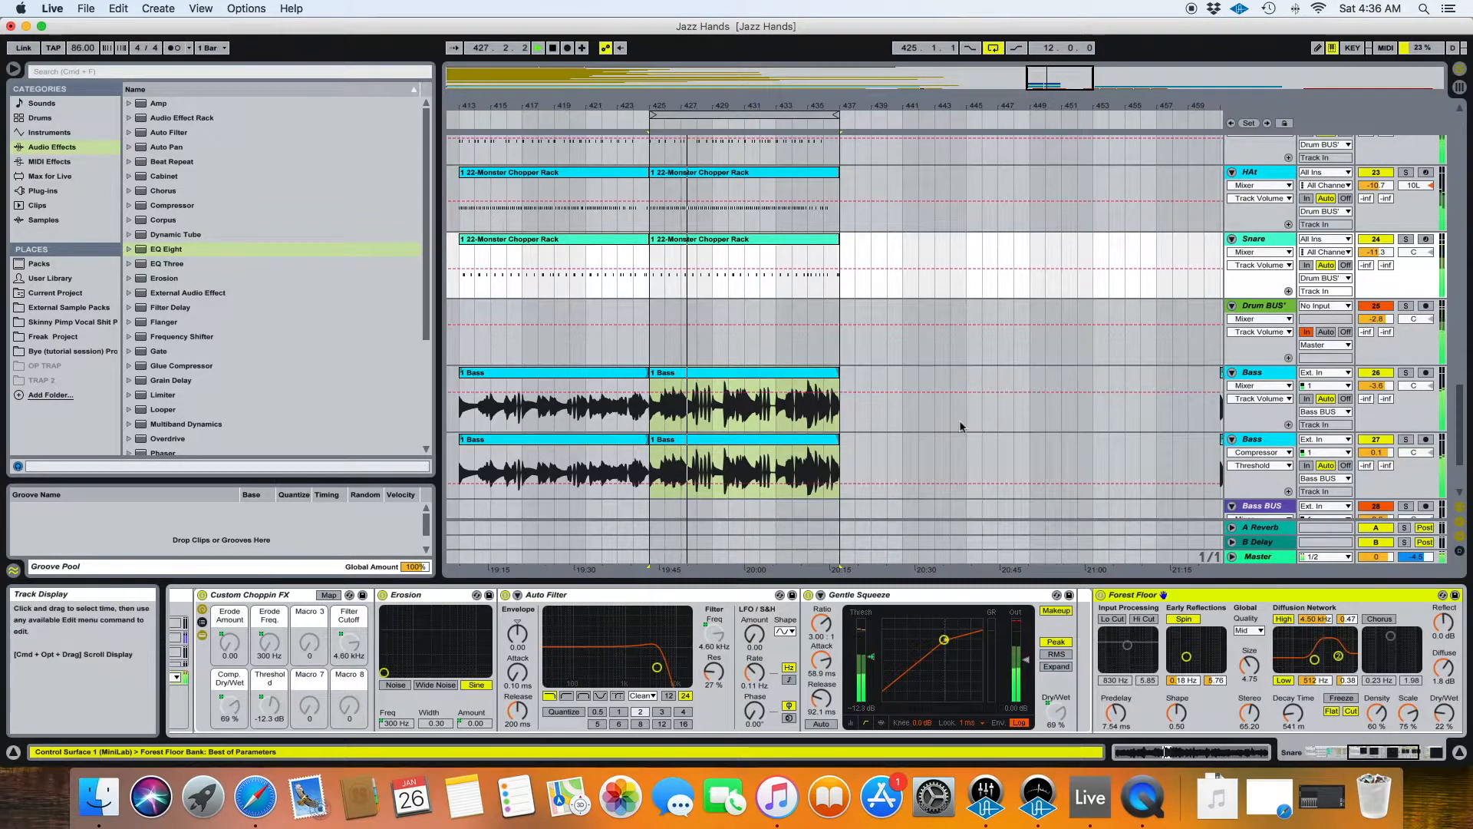
scroll(657, 668, "left", 10)
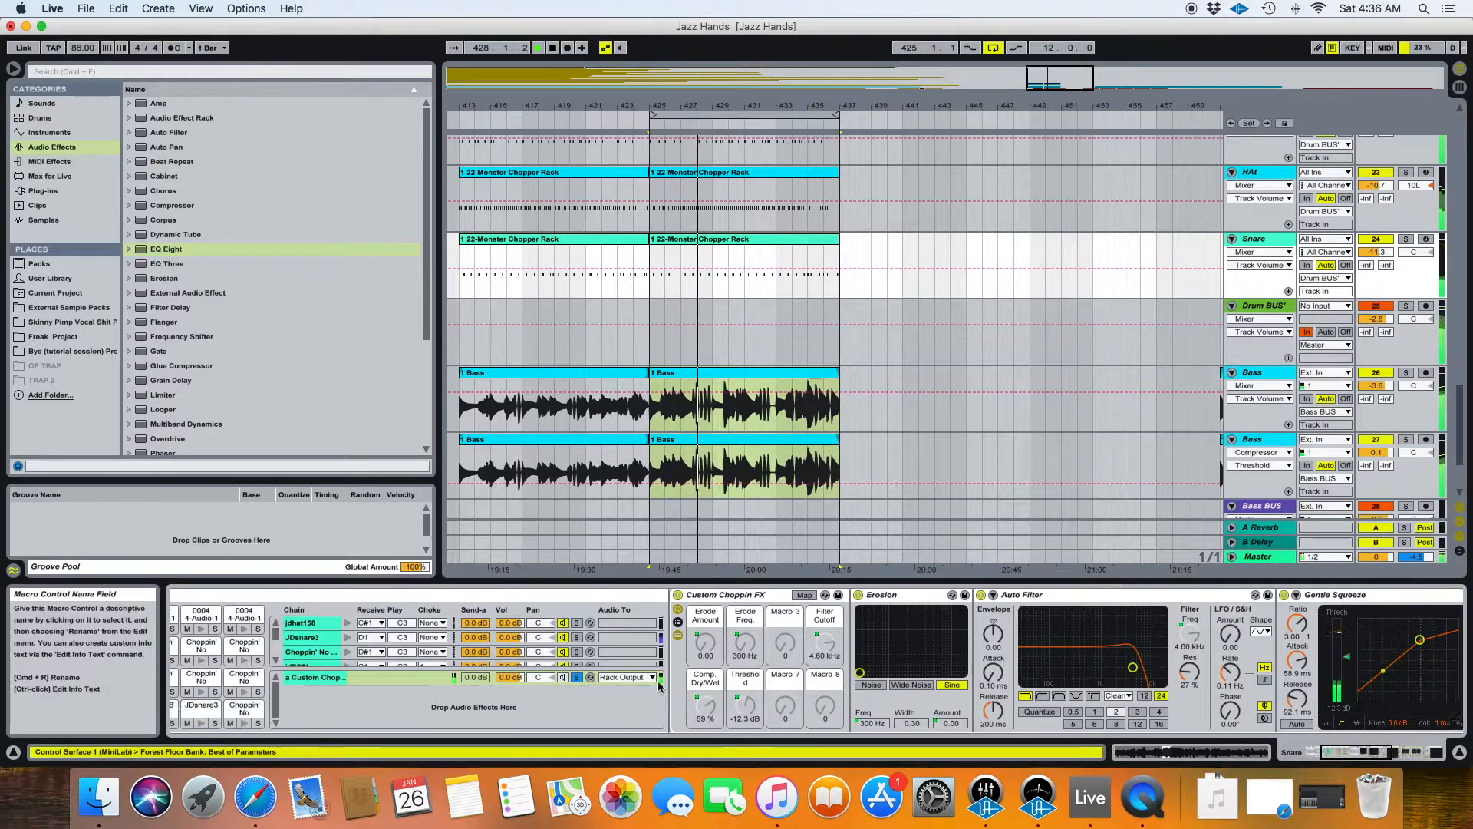
left_click_drag(332, 643, 332, 659)
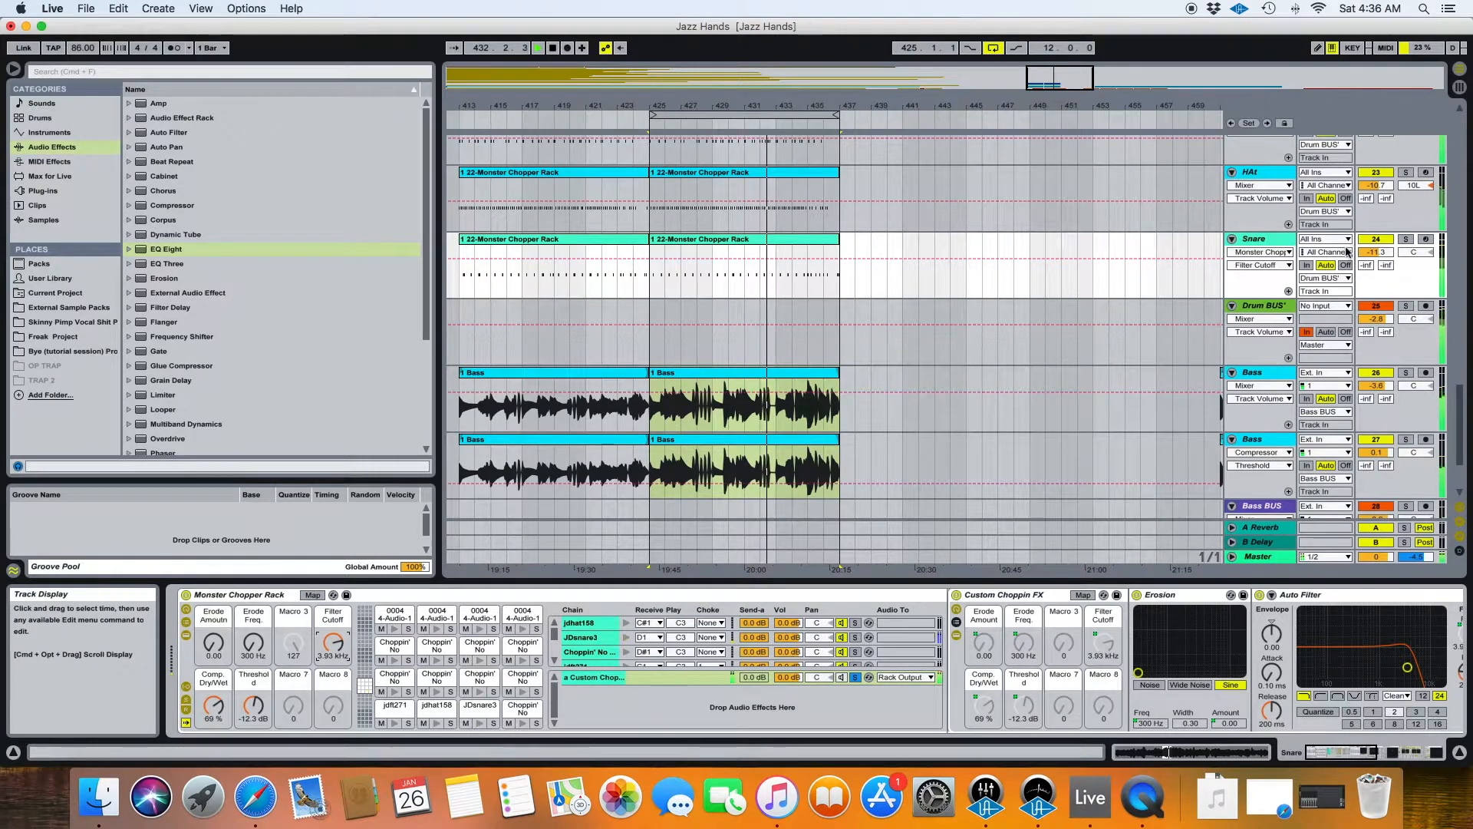
Step: Set the Drum BUS volume to -2.4 dB and check the Kick volume and the 29 Audio track
left_click_drag(1376, 319, 1376, 316)
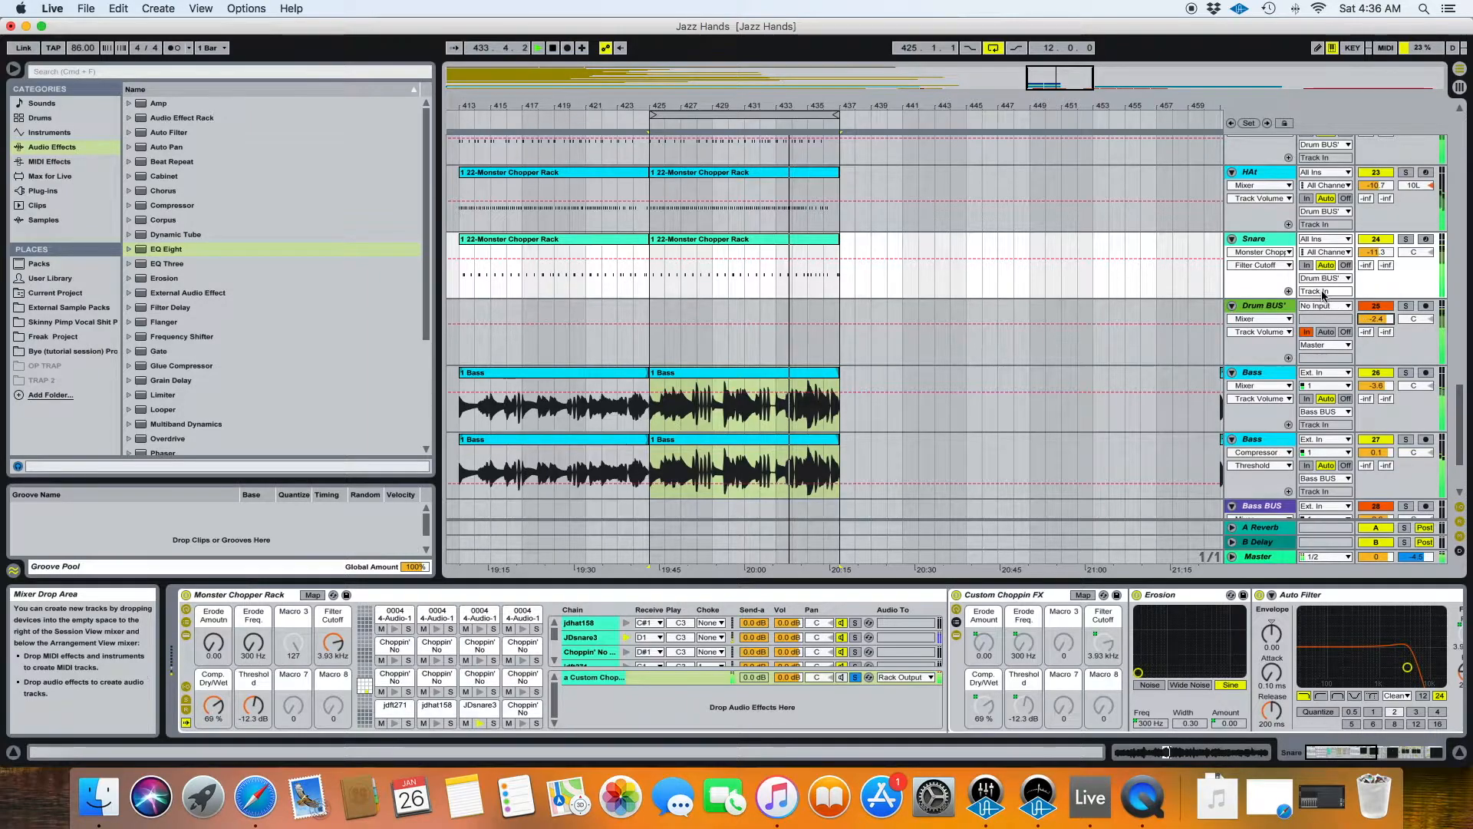
scroll(1322, 295, "up", 3)
left_click(1376, 225)
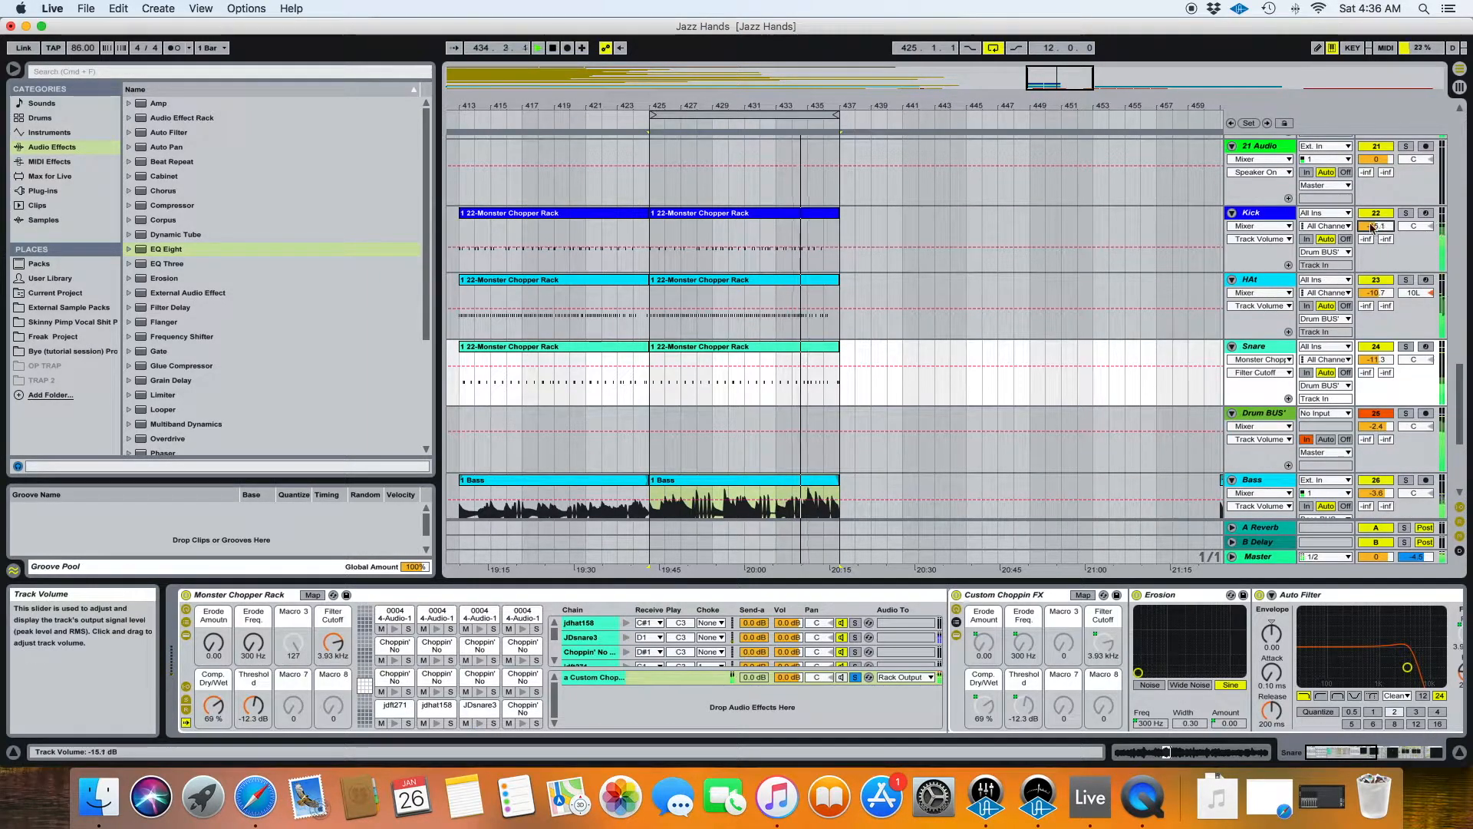
scroll(1266, 261, "down", 6)
left_click(1362, 473)
left_click(1374, 460)
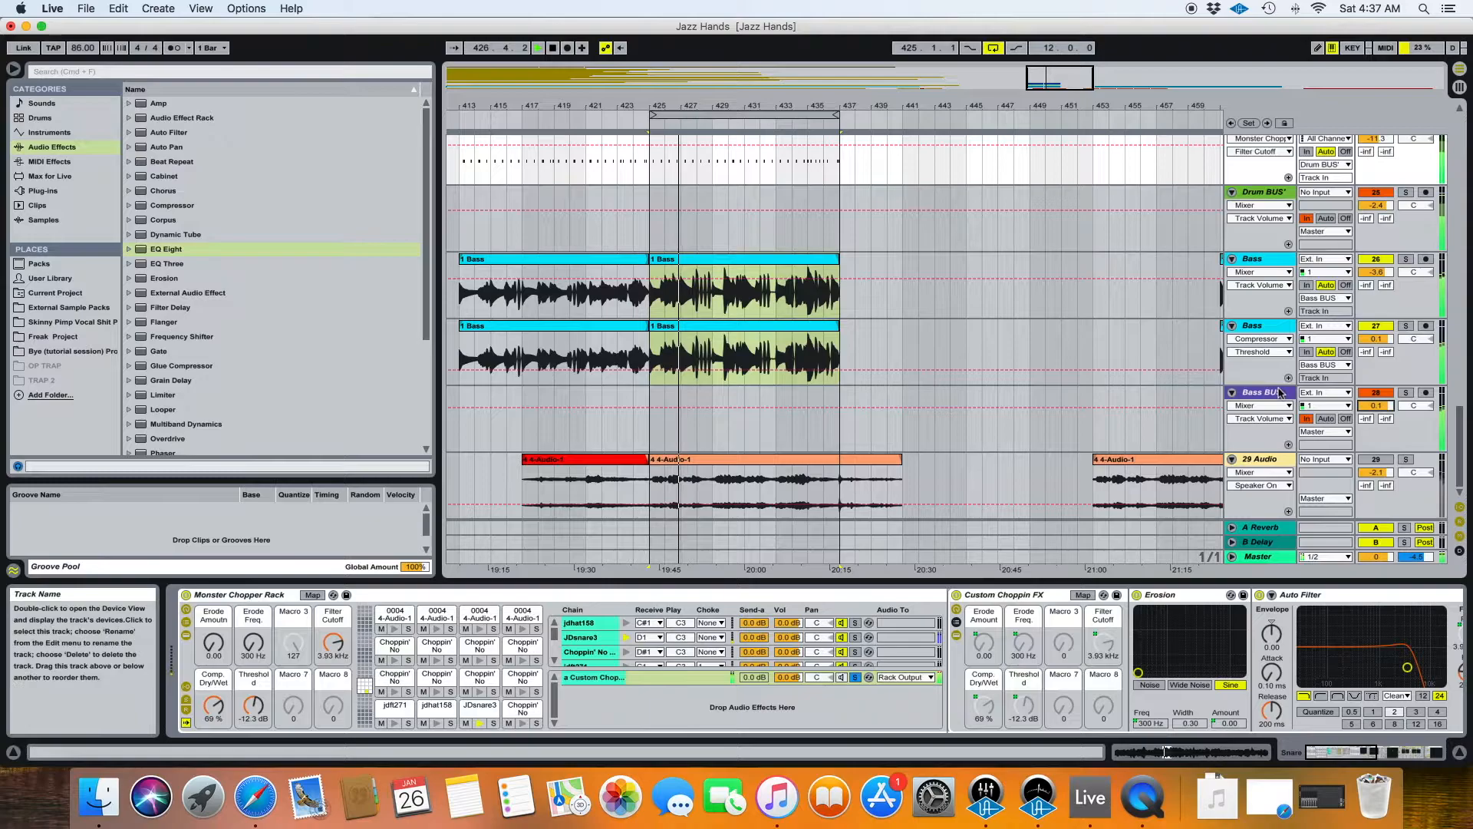
Step: In the Bass BUS EQ Eight, make band 1 a low-cut, boost band 2 about 2.4 dB at 80.5 Hz, and shift bands 3 and 4 lower in frequency
left_click(1092, 433)
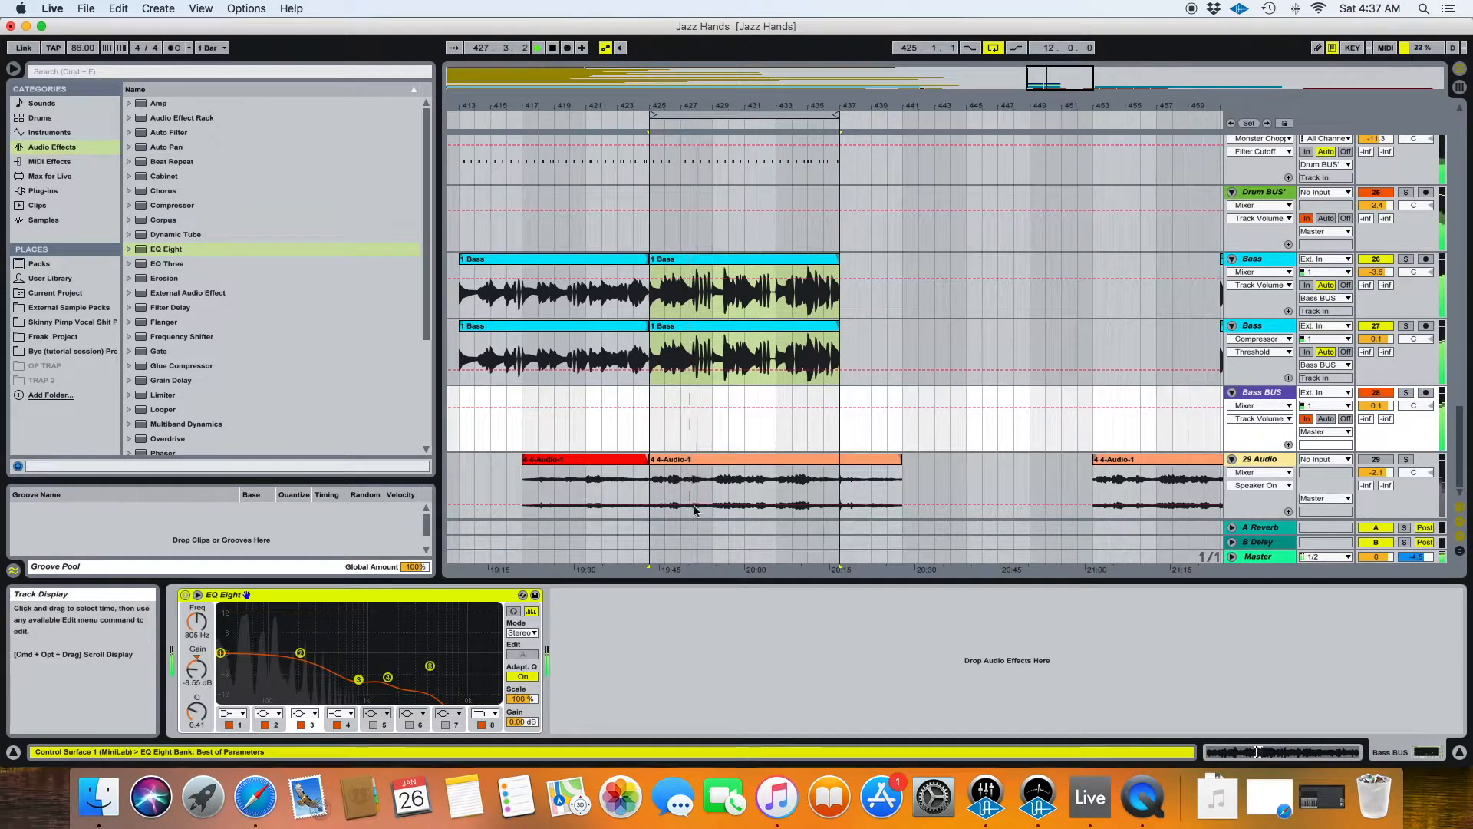
left_click_drag(221, 655, 289, 640)
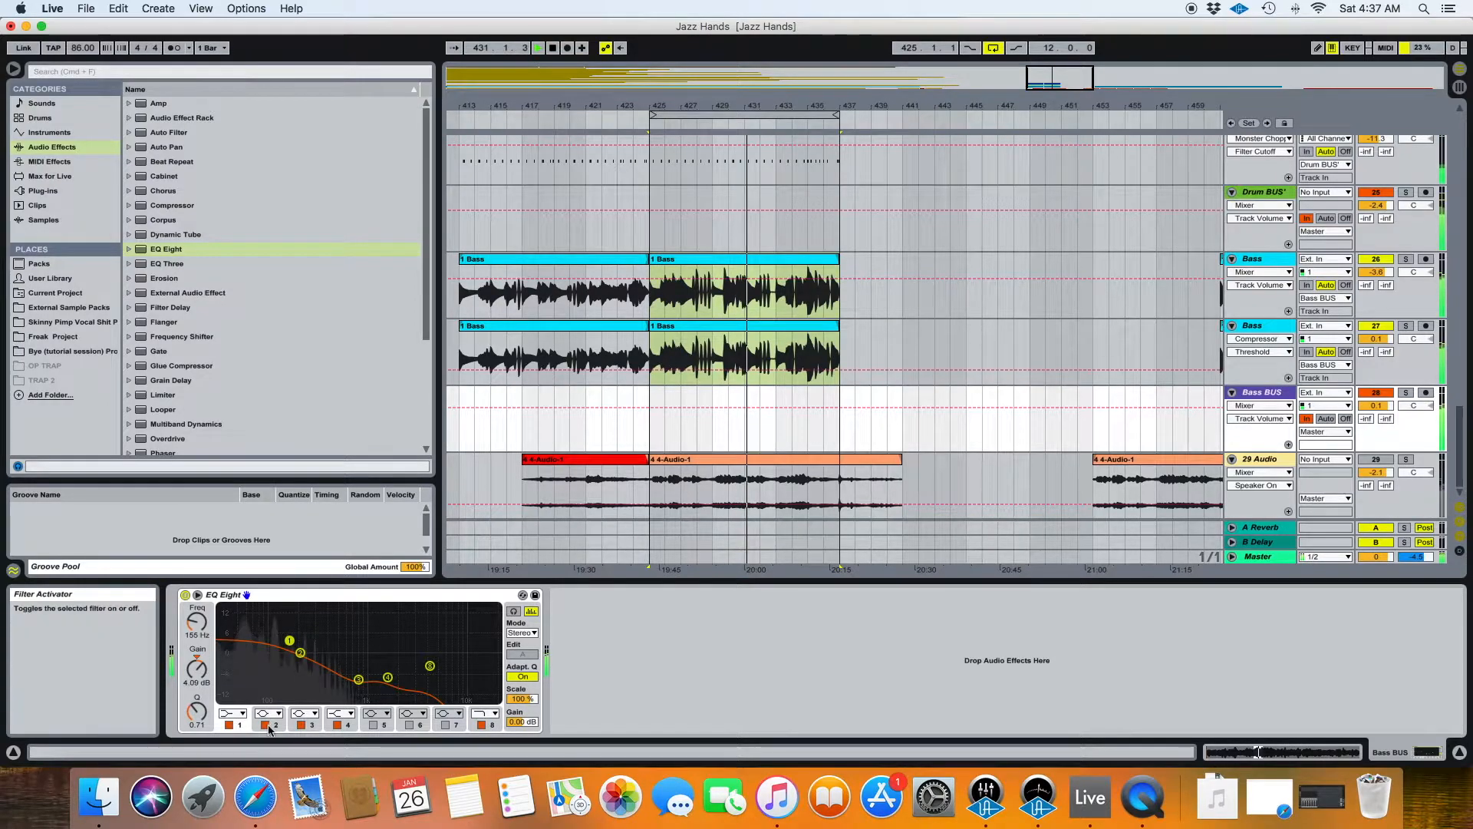
left_click_drag(301, 654, 260, 646)
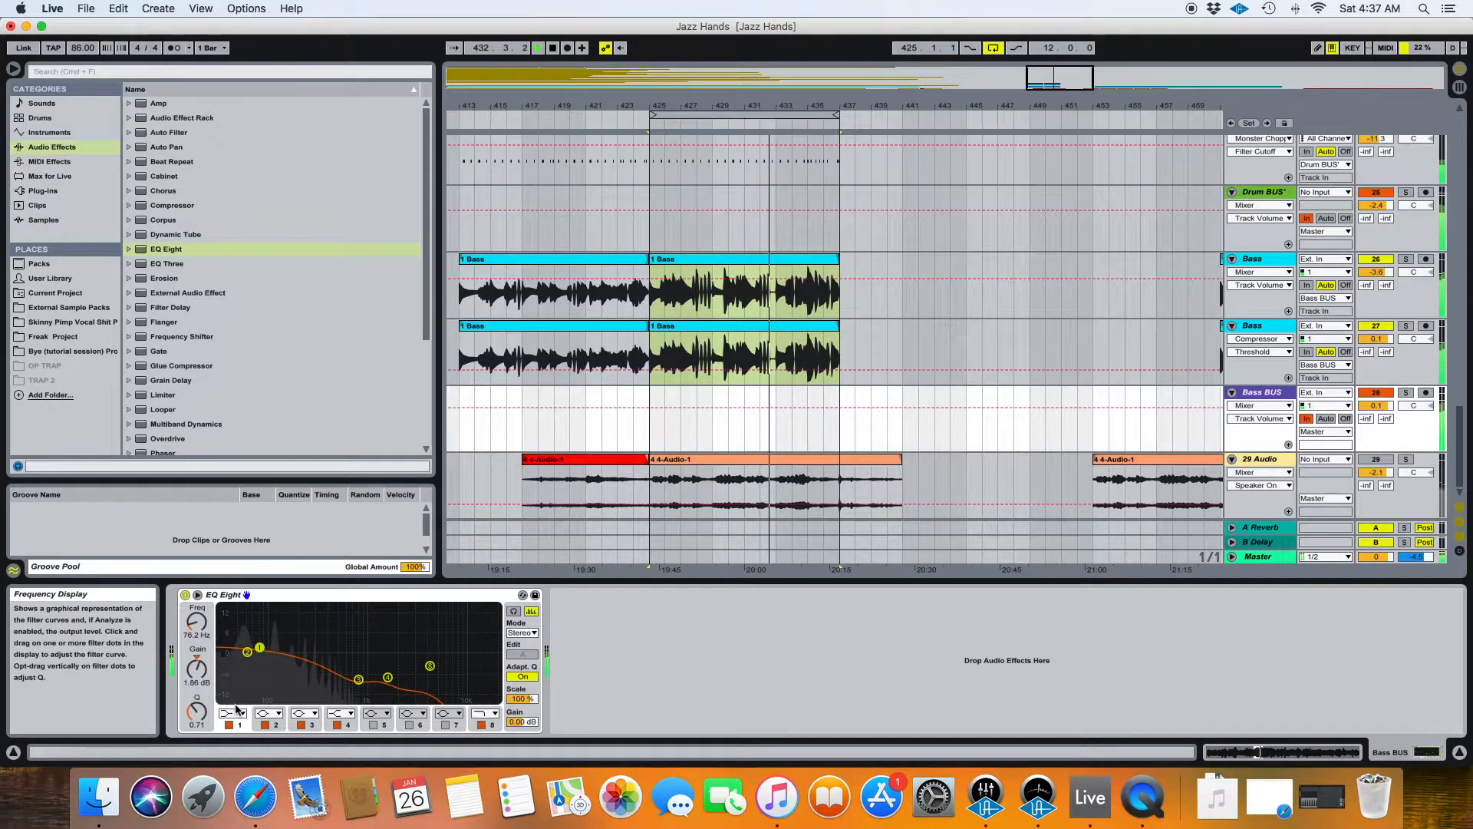
left_click(238, 714)
left_click(232, 724)
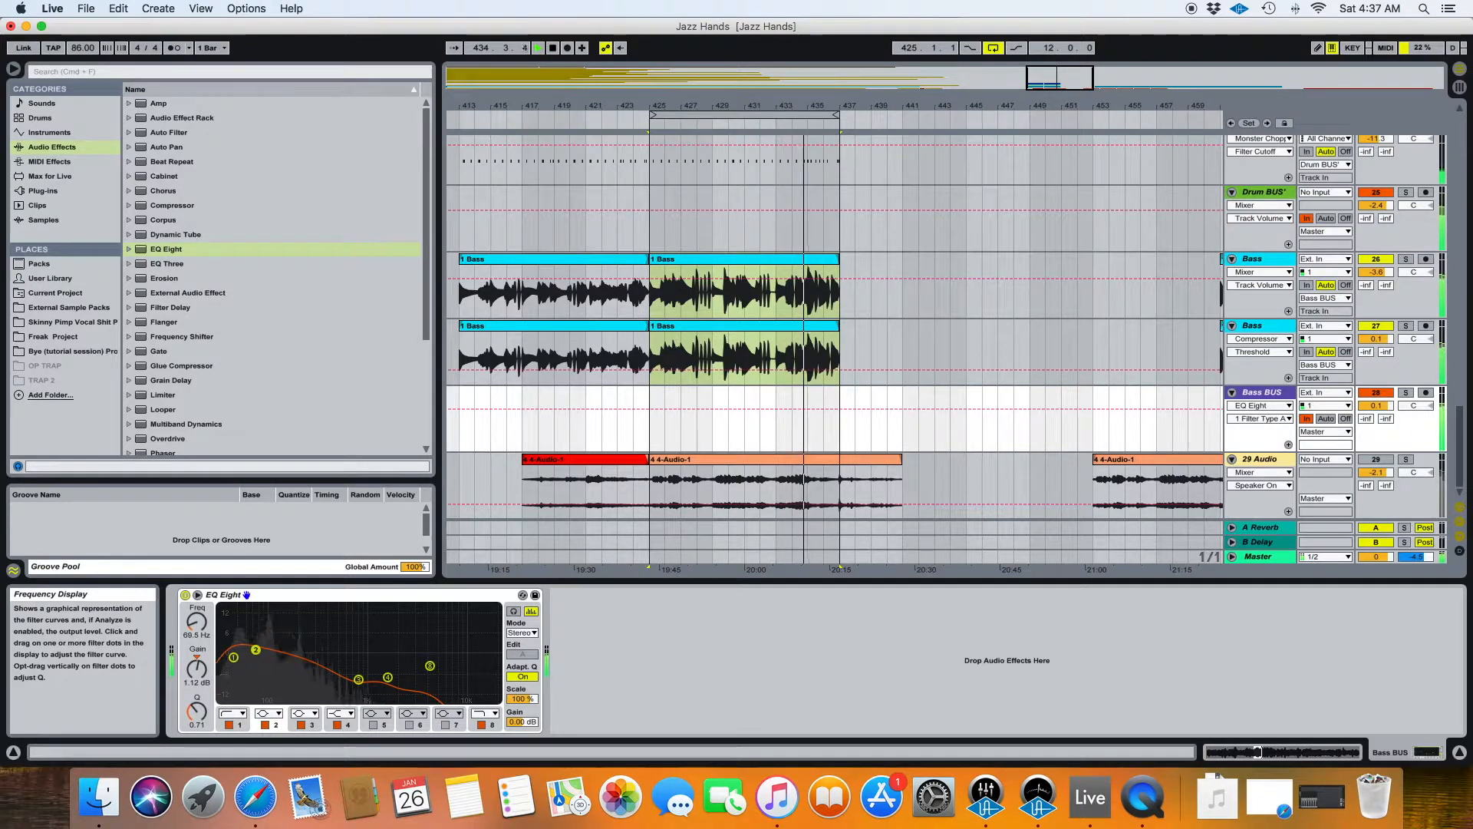
left_click_drag(197, 711, 255, 645)
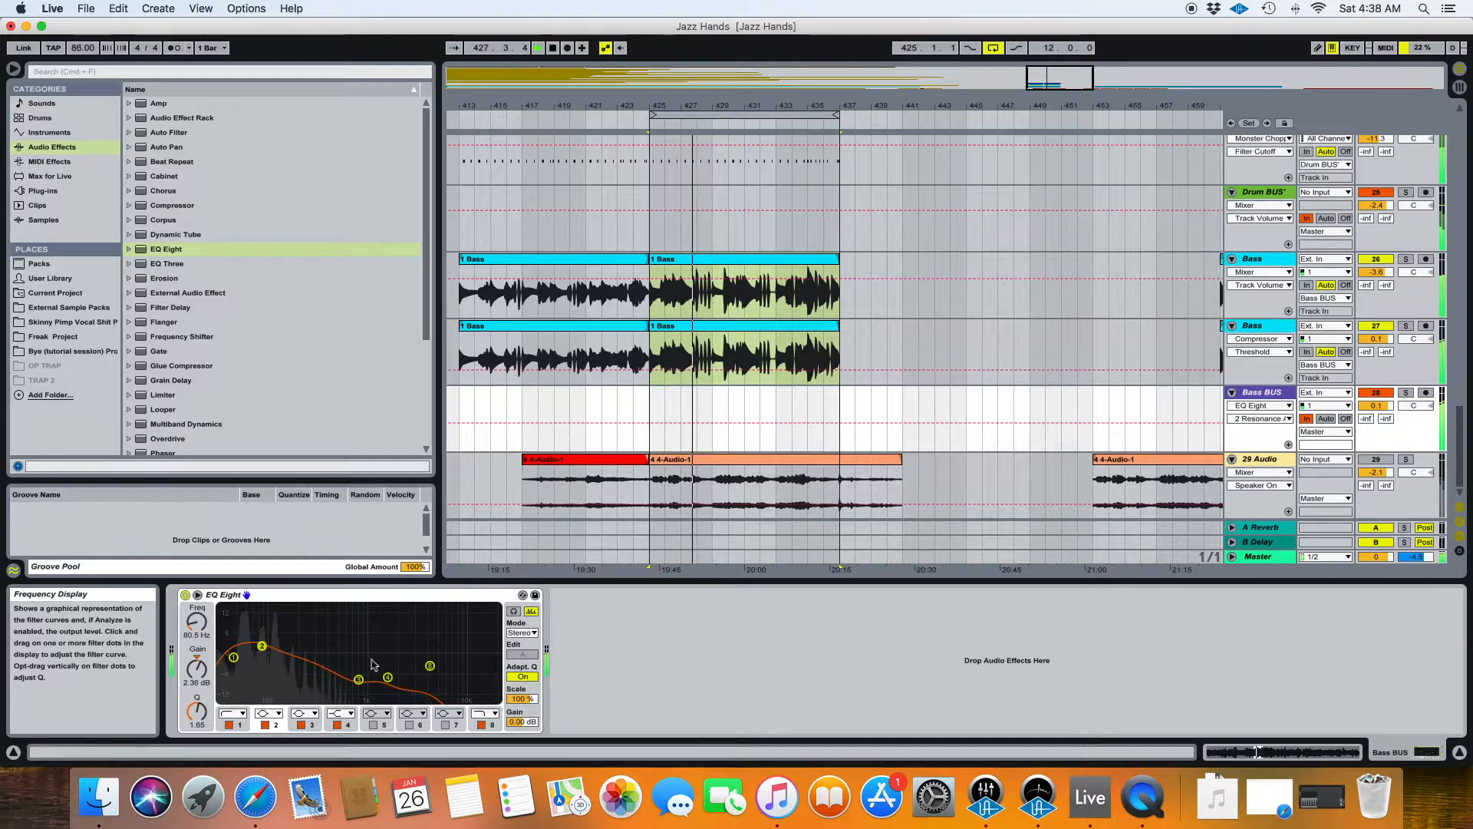
mouse_move(359, 679)
left_mouse_down()
mouse_move(327, 676)
mouse_move(376, 677)
mouse_move(362, 675)
left_mouse_up()
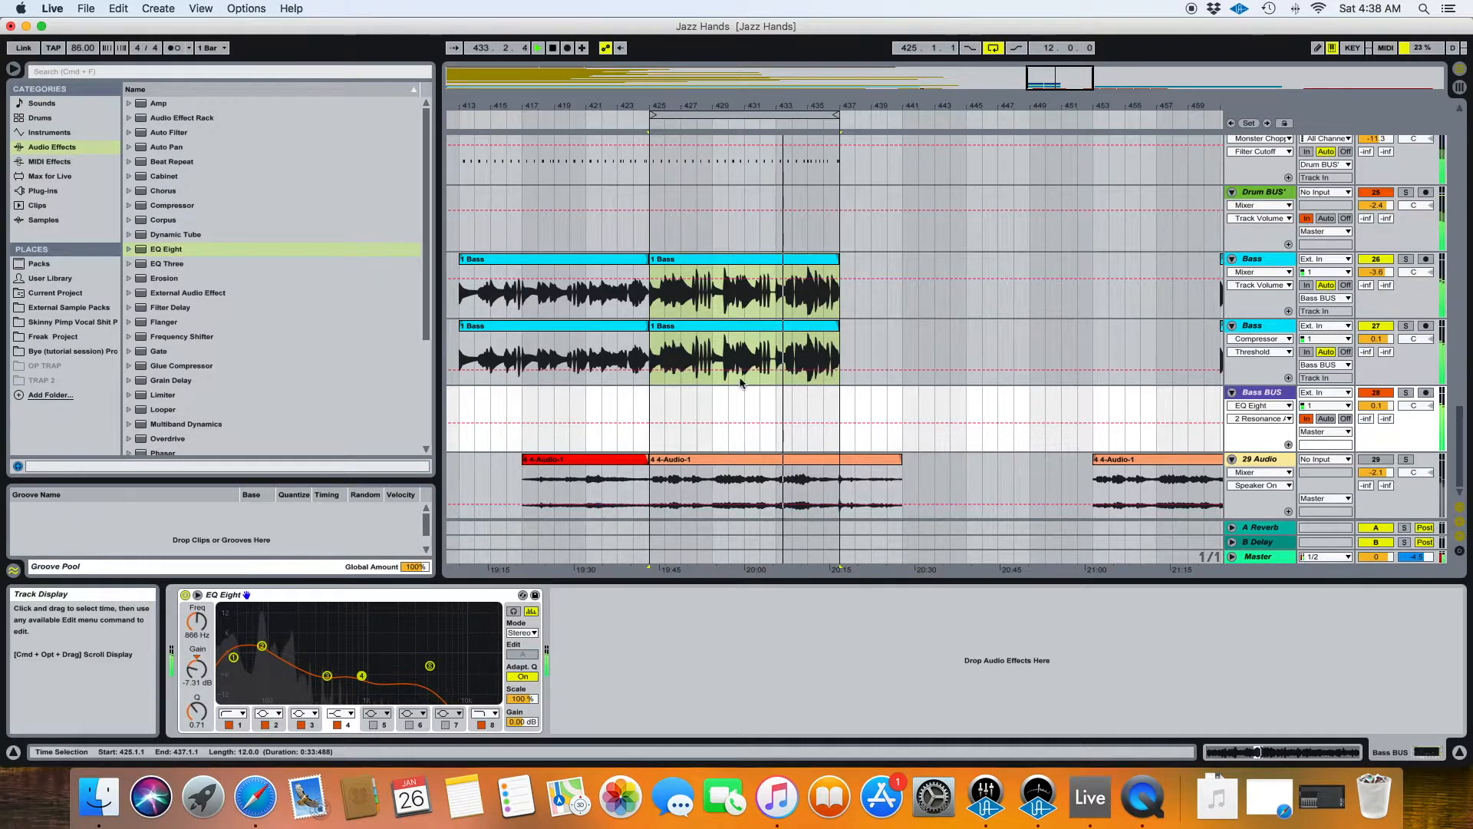
Step: Select the clips starting at bar 425 on both Bass tracks and extend them to end at bar 449
left_click(837, 261)
left_click(844, 277)
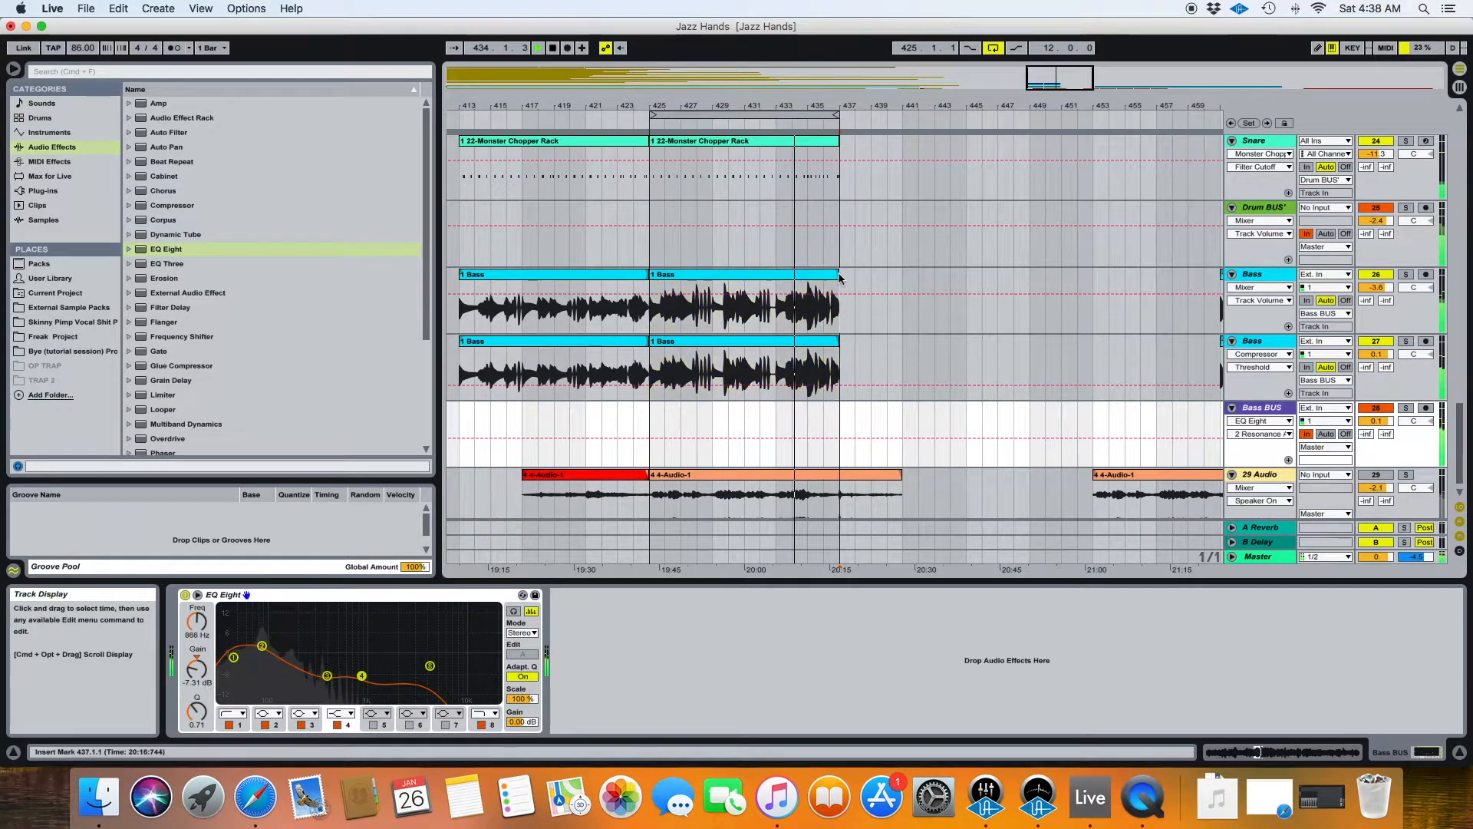
left_click(824, 274)
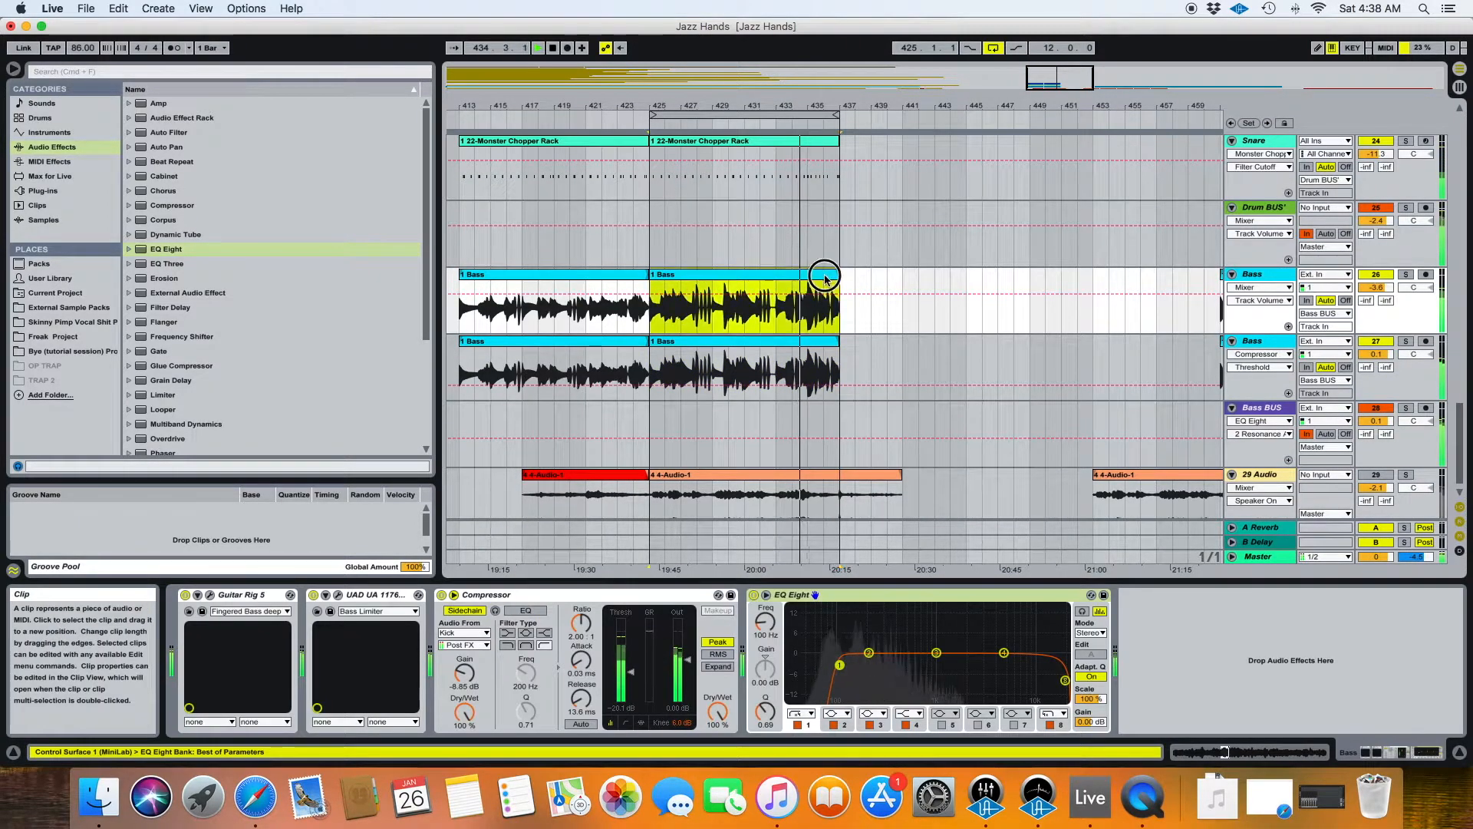
left_click(799, 341, "shift")
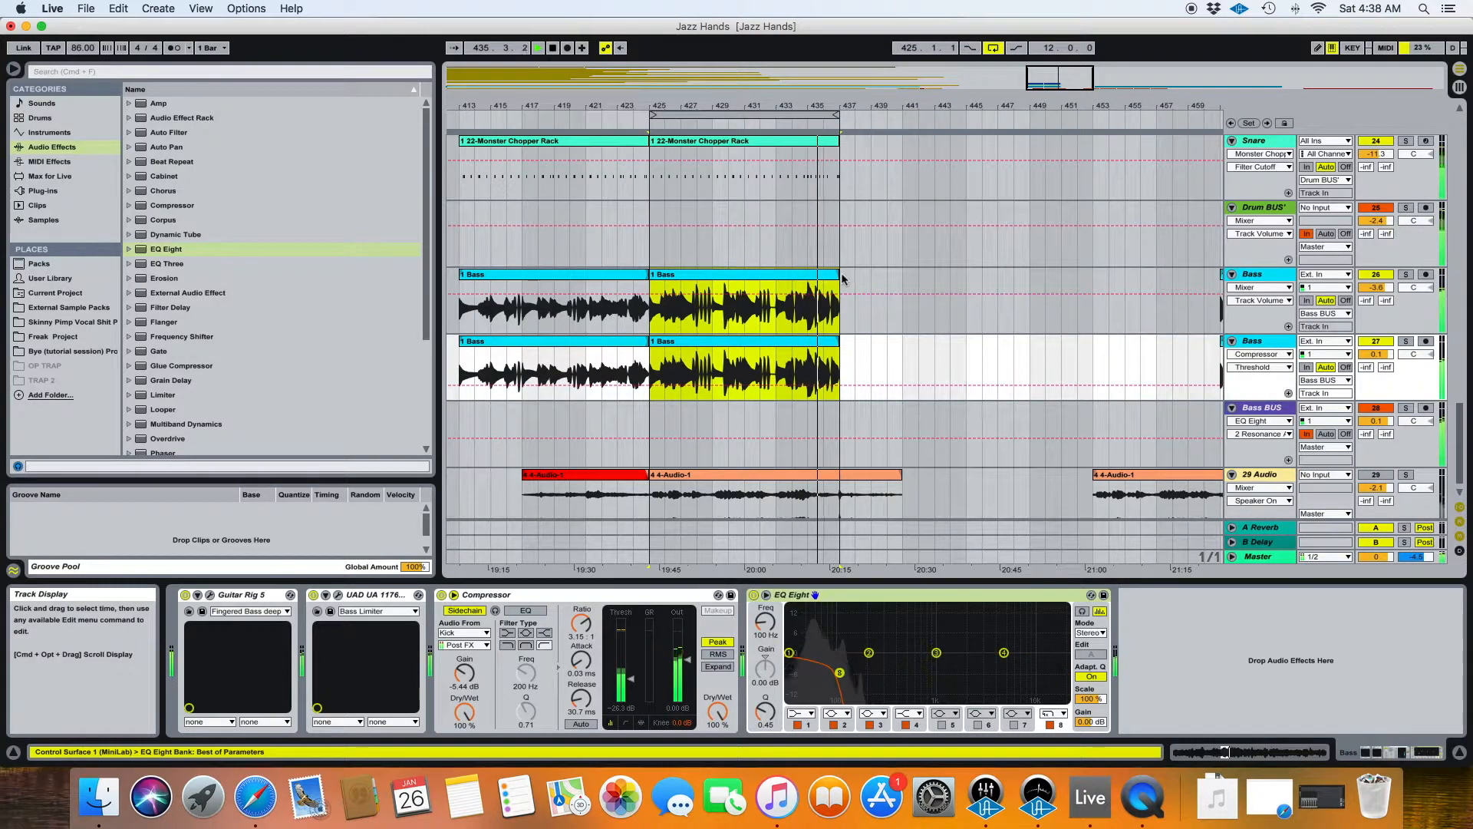
left_click_drag(838, 276, 698, 295)
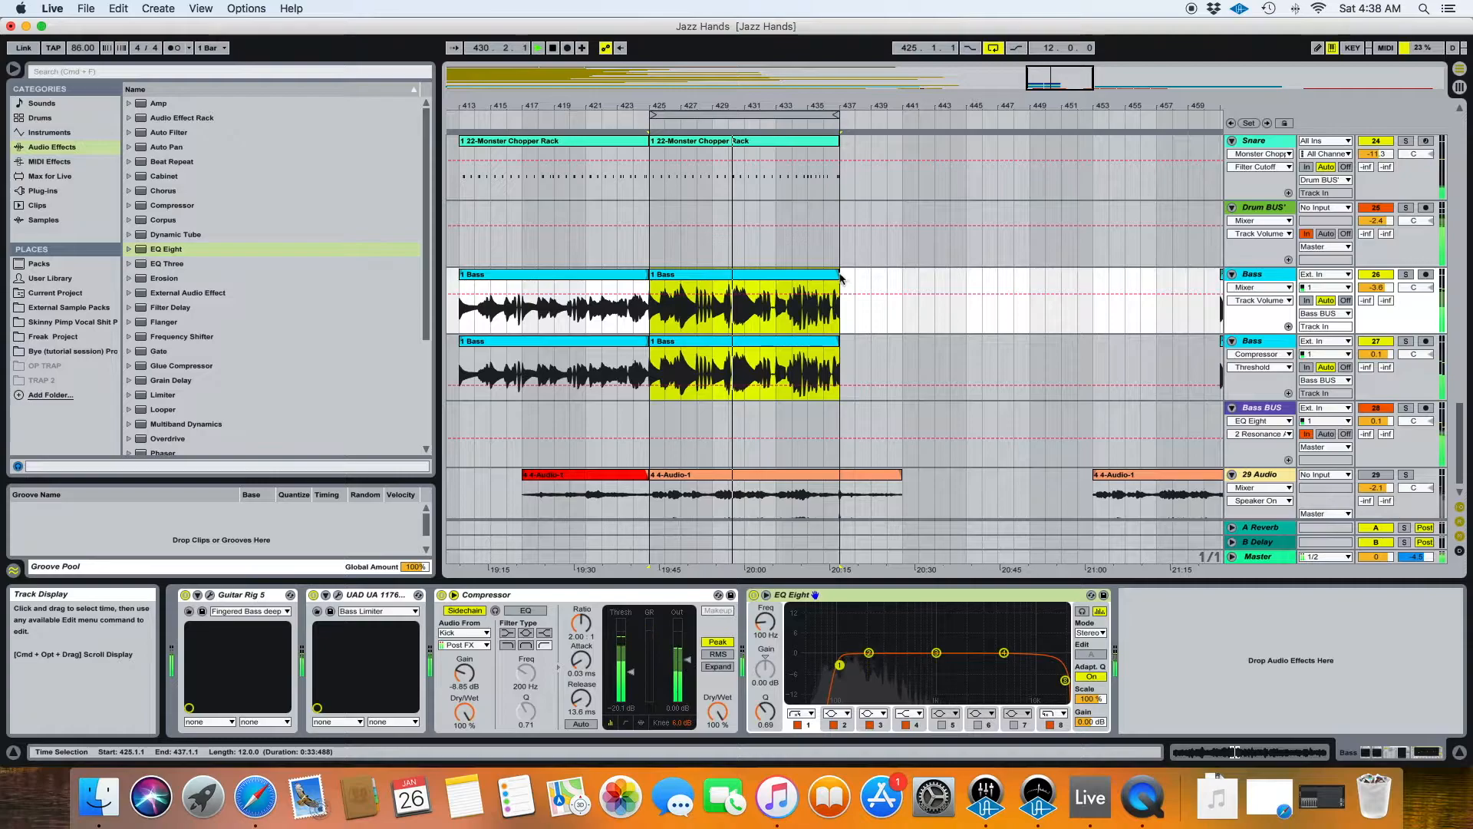
left_click_drag(836, 274, 1030, 280)
Step: Move the bar 437 to 449 section of both Bass tracks back to bar 425 and extend those clips to bar 449
left_click_drag(840, 307, 1029, 356)
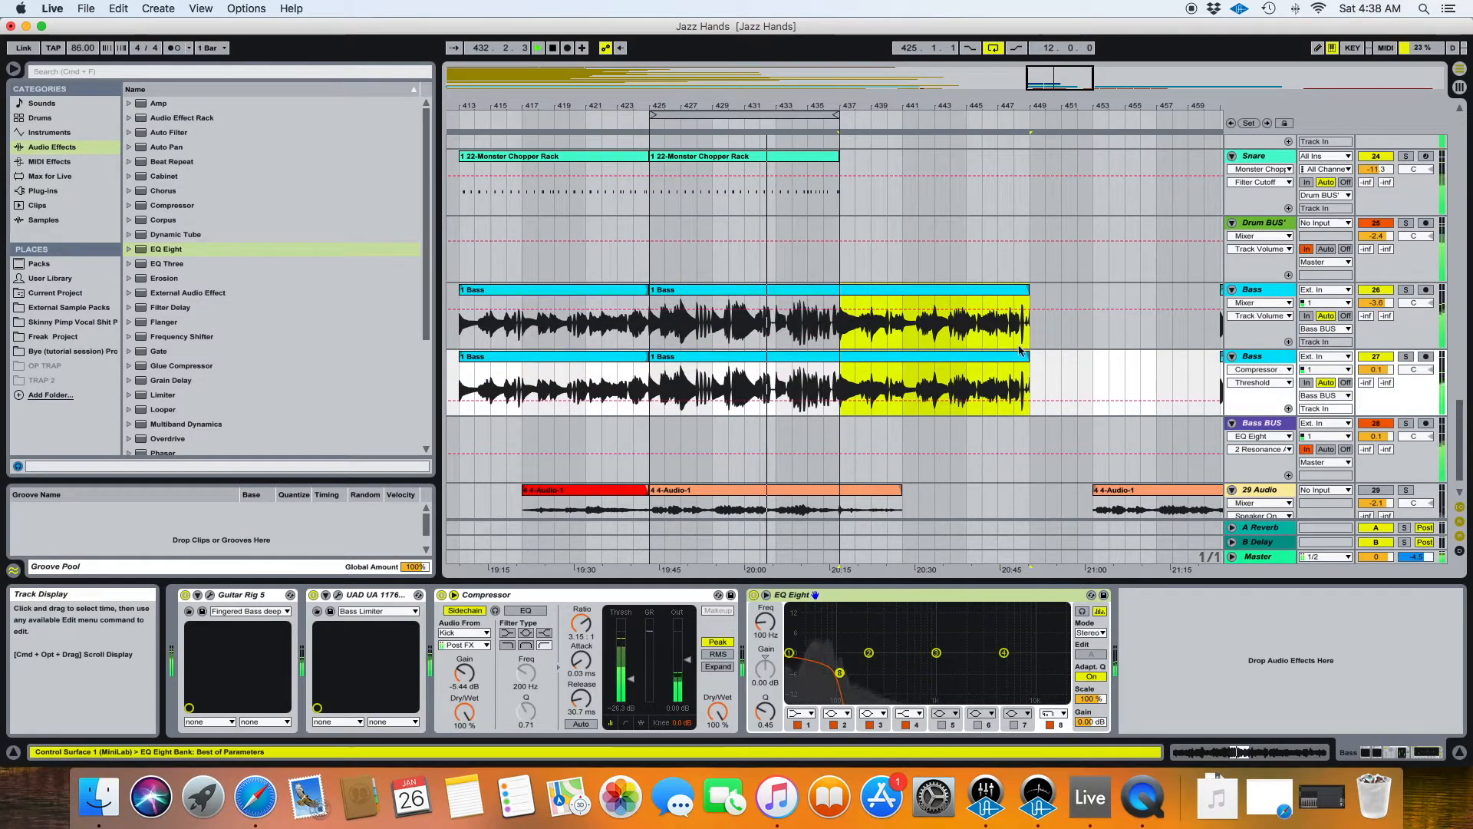
scroll(875, 316, "down", 1)
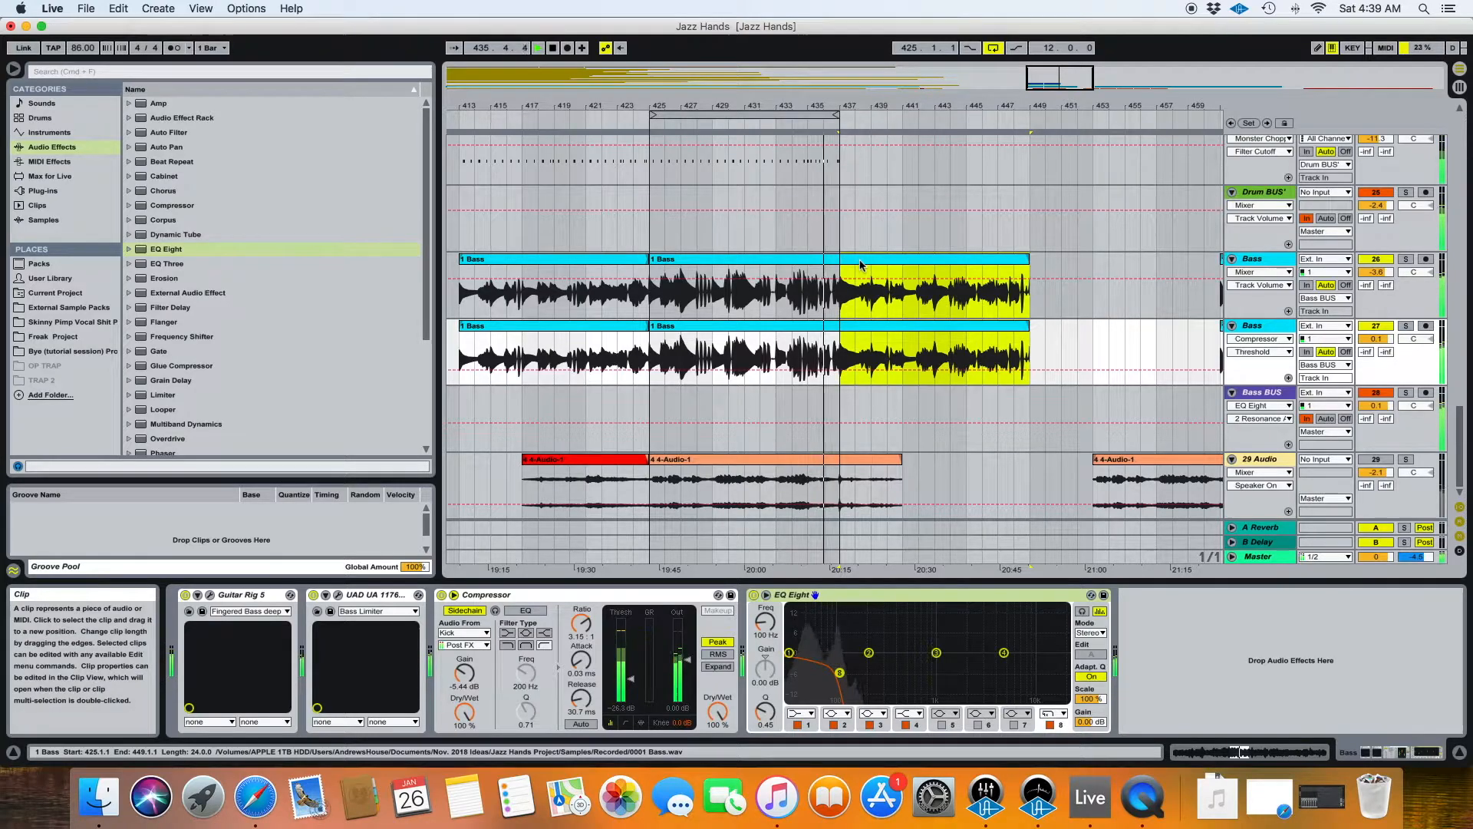
left_click_drag(859, 264, 666, 271)
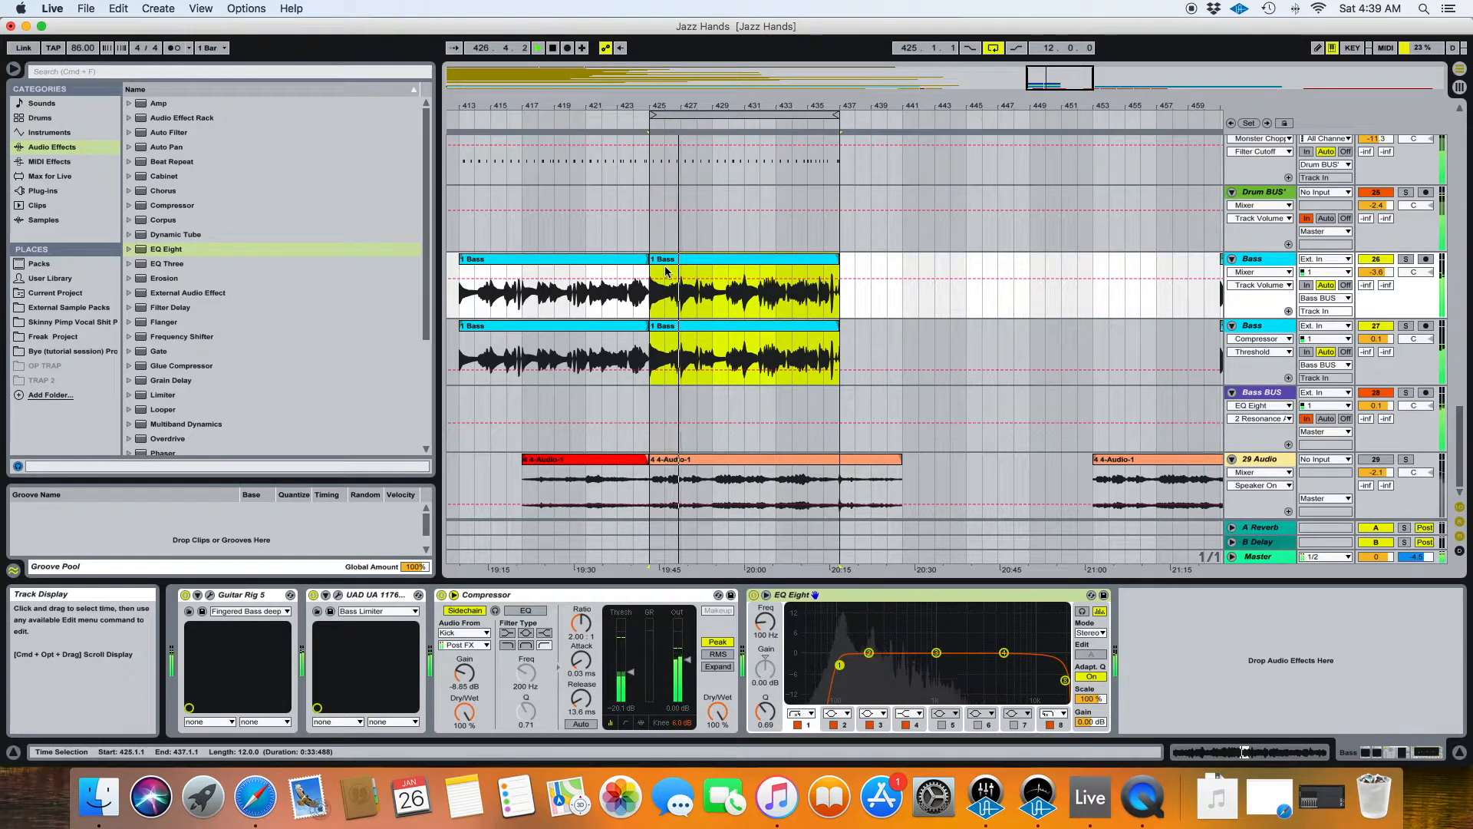
left_click_drag(840, 259, 1029, 261)
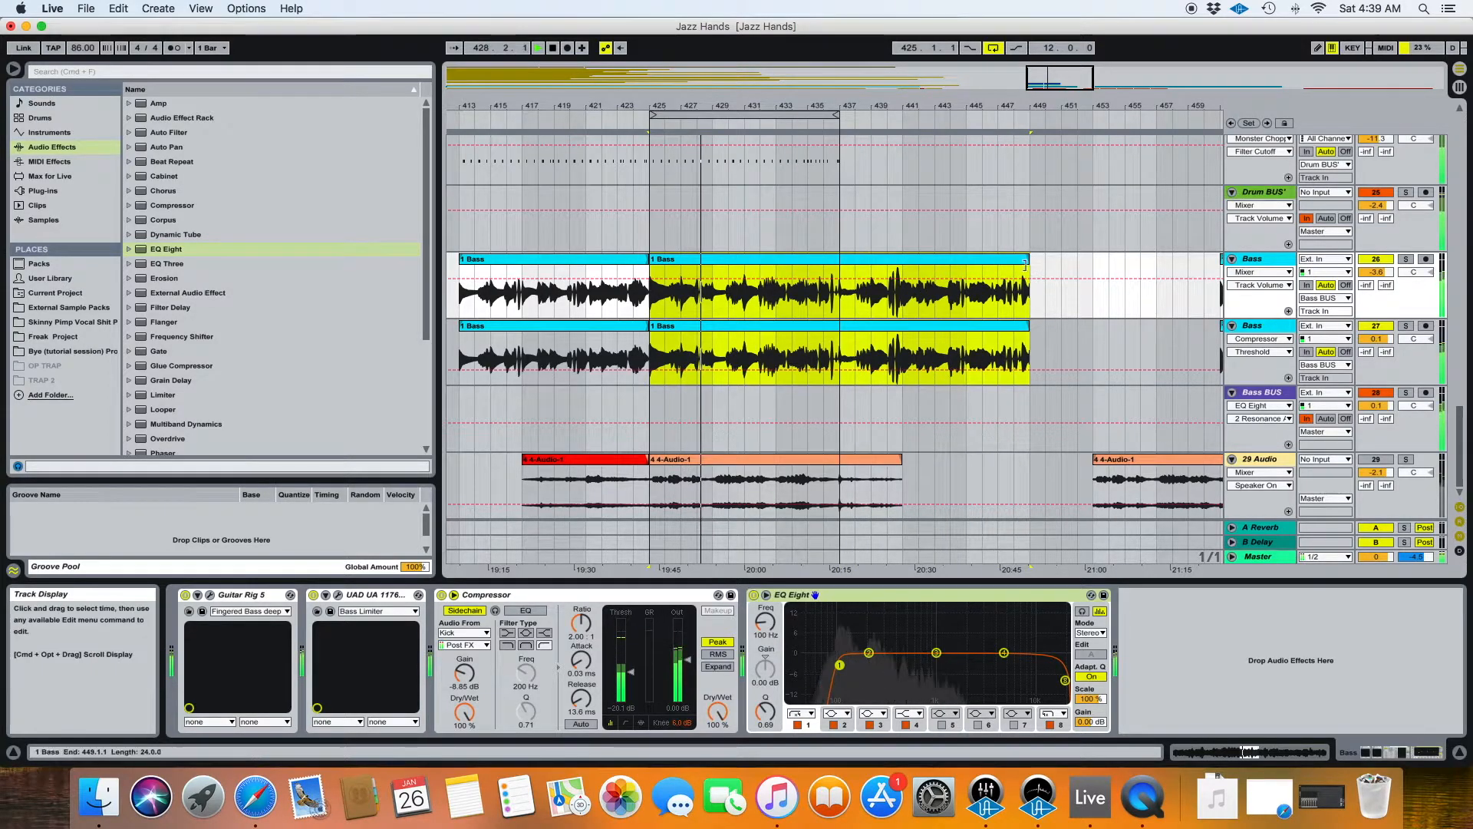
left_click_drag(841, 291, 1030, 338)
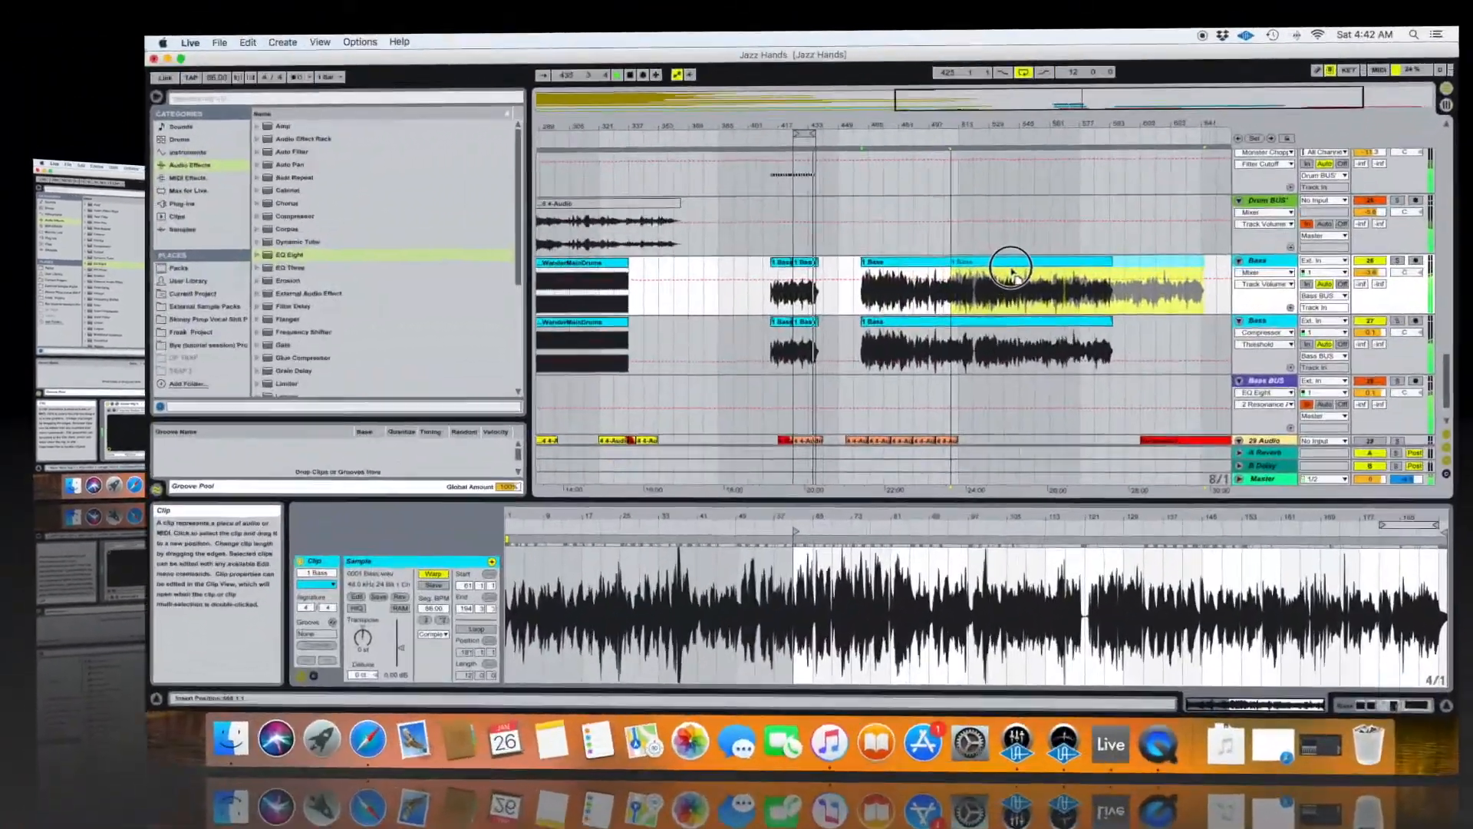
Step: Move the full-length bass recordings on both Bass tracks so they start at bar 425, replacing the shorter clips there
left_click_drag(1010, 268, 835, 260)
left_click_drag(832, 328, 798, 326)
left_click_drag(867, 264, 992, 261)
left_click_drag(895, 319, 1039, 332)
left_click_drag(923, 259, 818, 257)
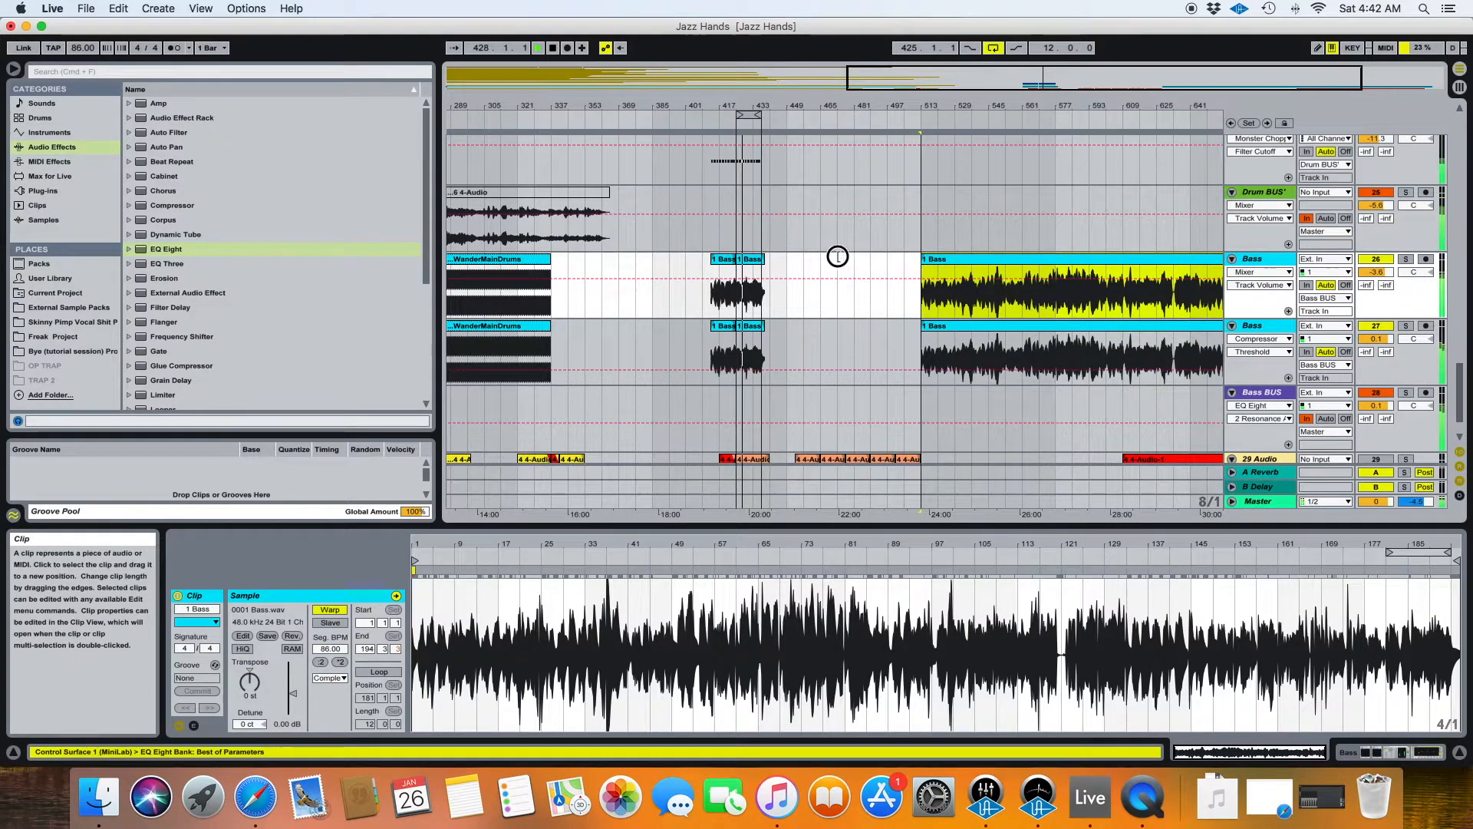
left_click_drag(923, 257, 737, 258)
left_click_drag(937, 325, 758, 329)
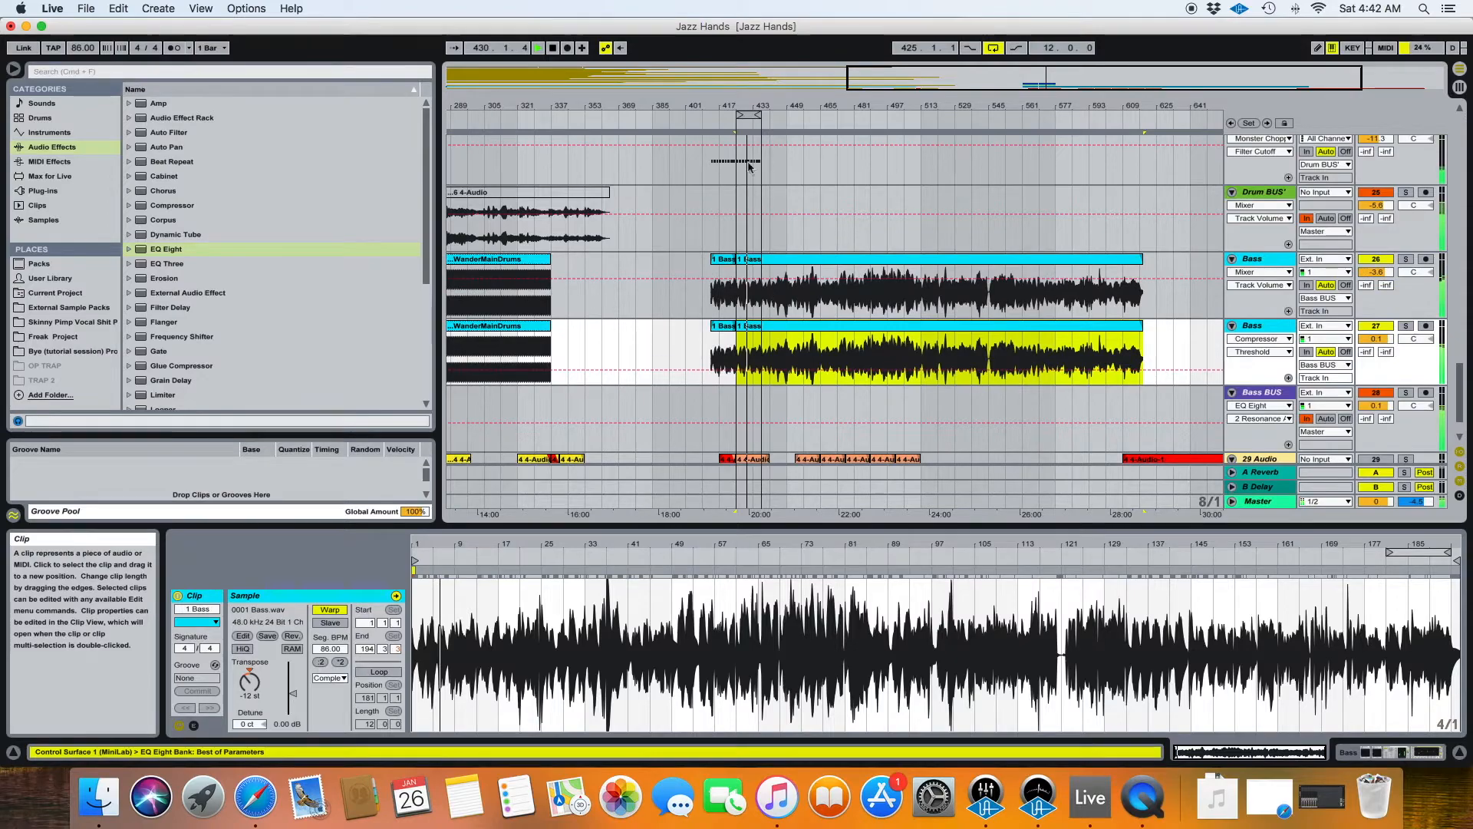
left_click_drag(754, 102, 754, 101)
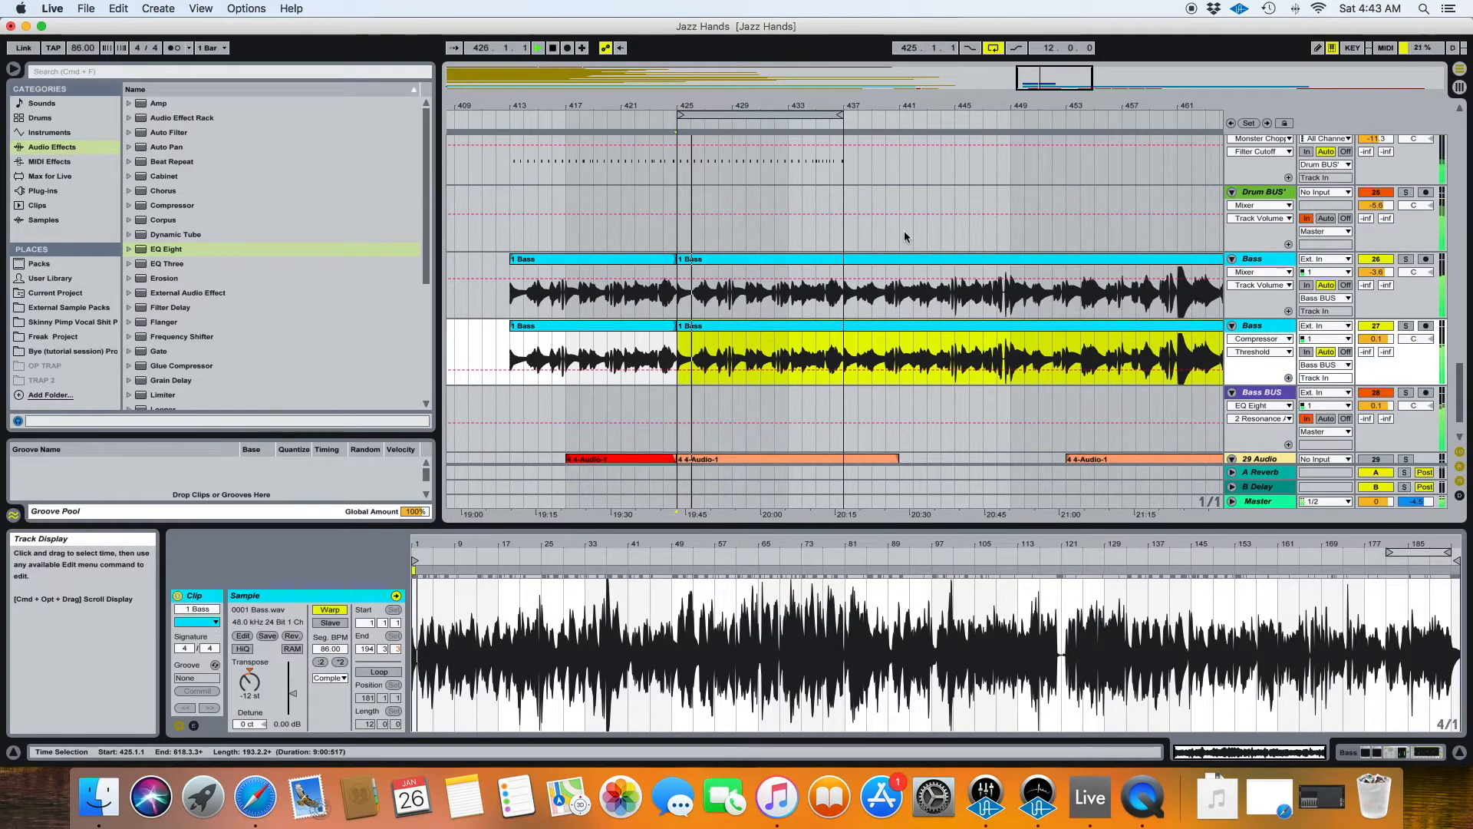
Step: Activate the 29 Audio track and select its volume for adjustment
scroll(931, 268, "down", 2)
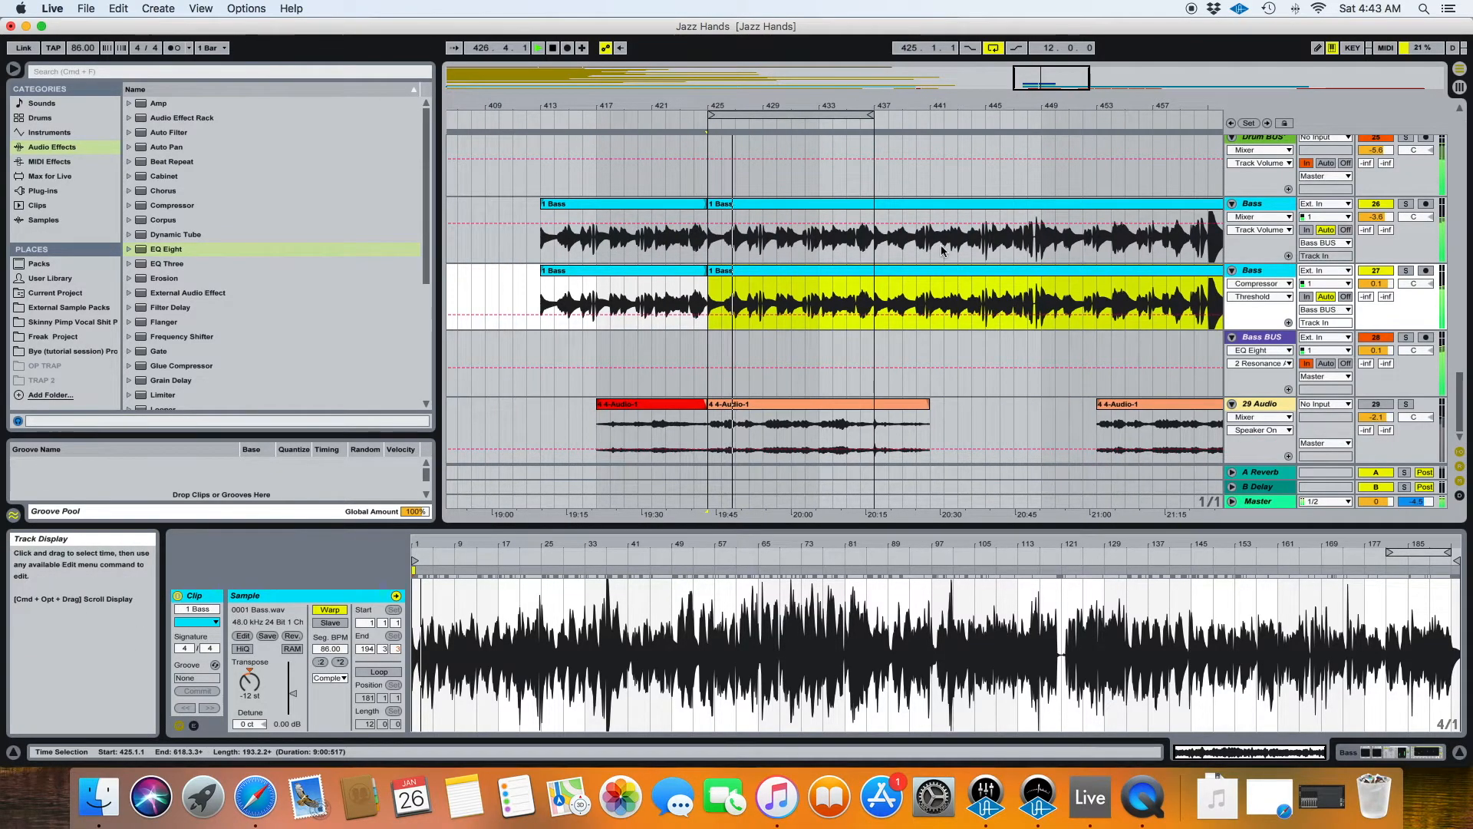
left_click(1376, 404)
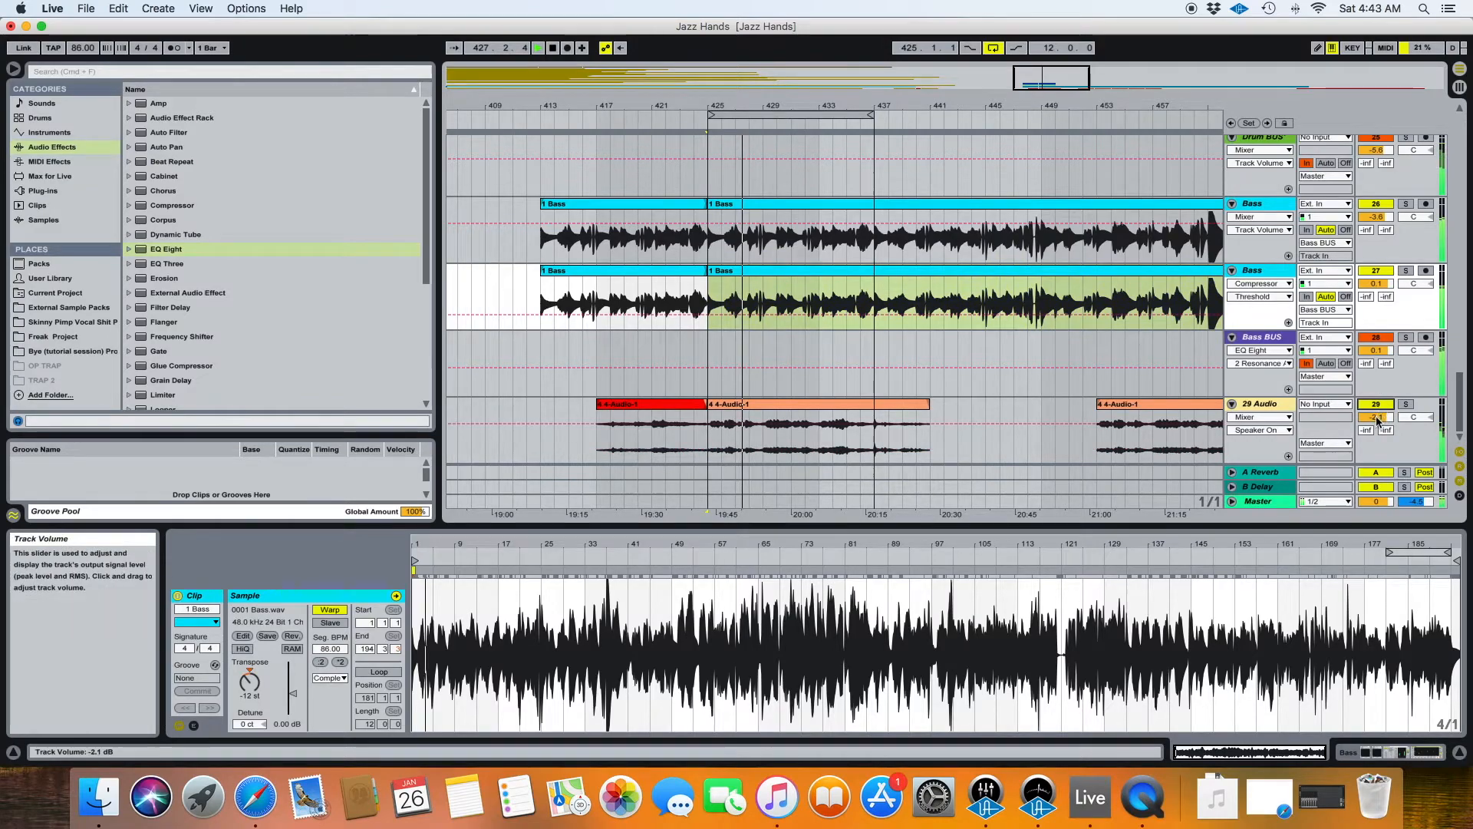
left_click(1377, 418)
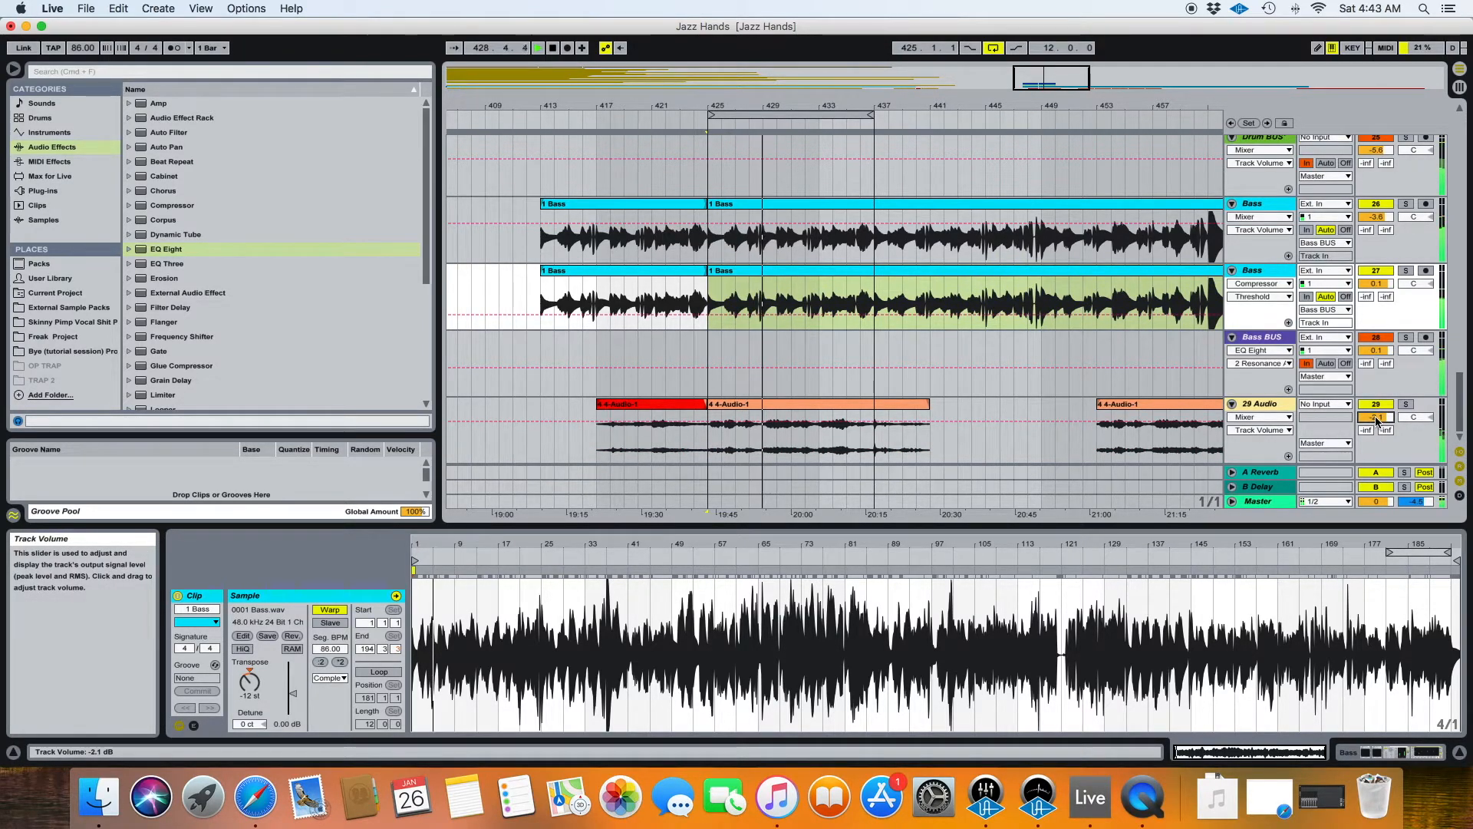
Step: Move the bar 437 to 449 section of both Bass tracks back to bar 425 and set the 29 Audio track's volume to -3.4 dB
left_click_drag(874, 303, 830, 205)
scroll(831, 230, "left", 2)
left_click_drag(1373, 418, 1374, 428)
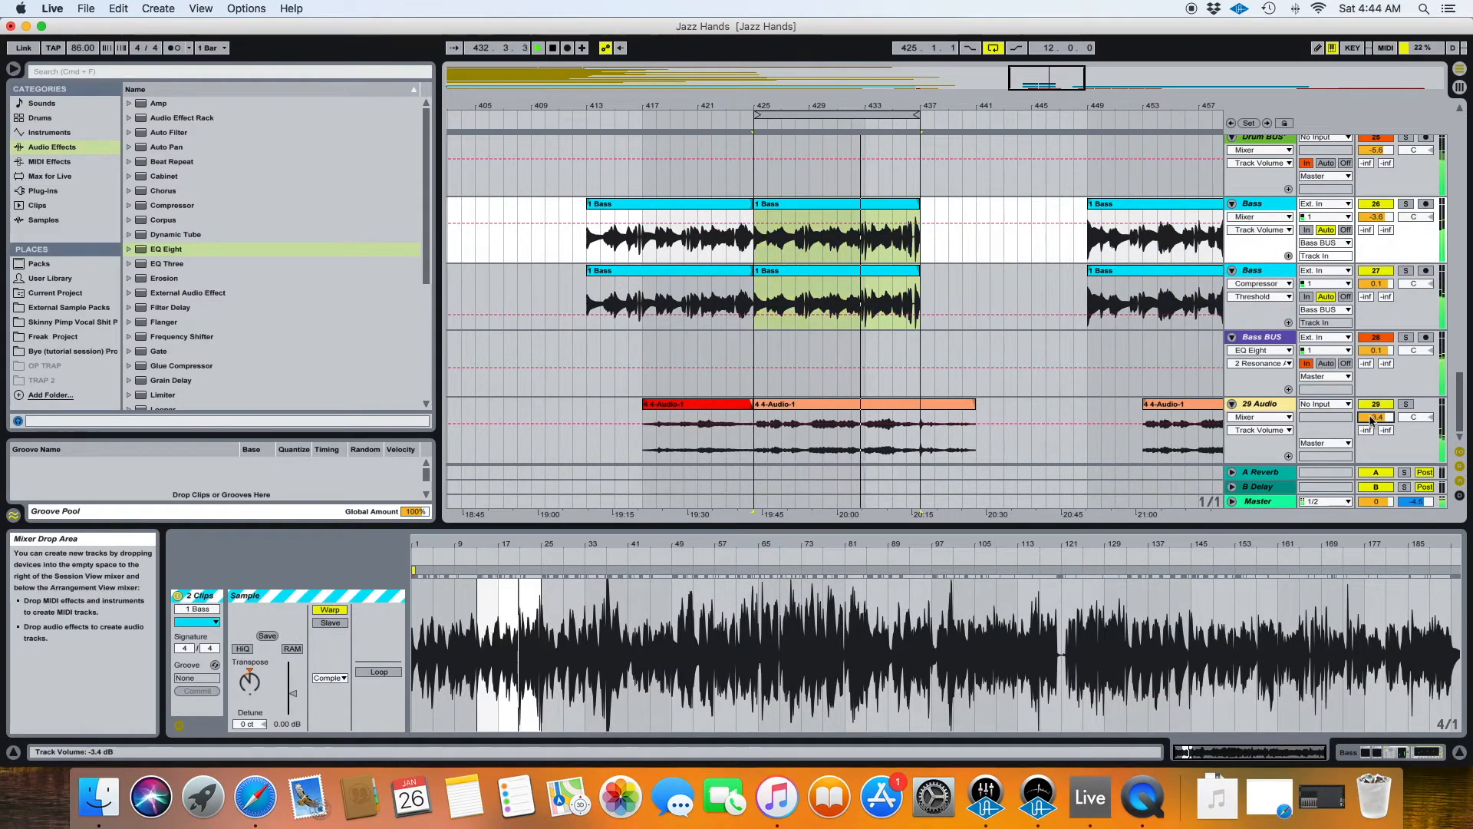
Step: Step through the bass recording by repeatedly extending the bar 425 clips on both Bass tracks to bar 449 and moving bars 437 to 449 back to 425
left_click_drag(1164, 205, 1087, 204)
left_click(758, 124)
left_click_drag(922, 238, 1087, 303)
left_click_drag(997, 205, 1088, 204)
left_click_drag(922, 238, 1087, 303)
left_click_drag(1029, 205, 1088, 204)
scroll(890, 238, "right", 3)
left_click_drag(723, 238, 887, 304)
scroll(882, 238, "left", 2)
left_click_drag(845, 206, 678, 206)
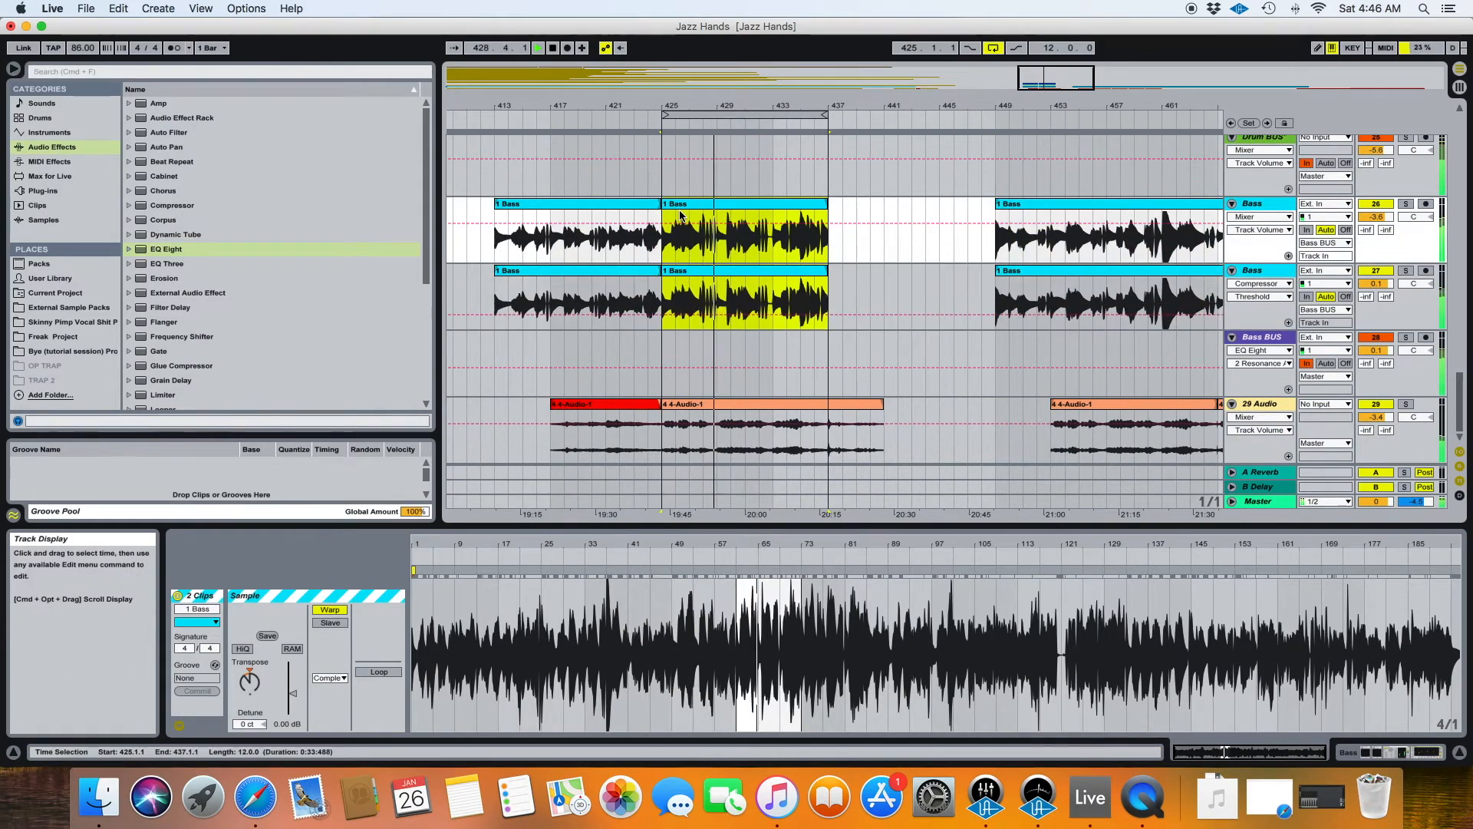
Step: Extend the bar 425 clips on both Bass tracks to bar 449 and move the added 12 bars back to bar 425
left_click_drag(827, 205, 995, 204)
left_click_drag(831, 238, 994, 303)
left_click_drag(845, 206, 678, 205)
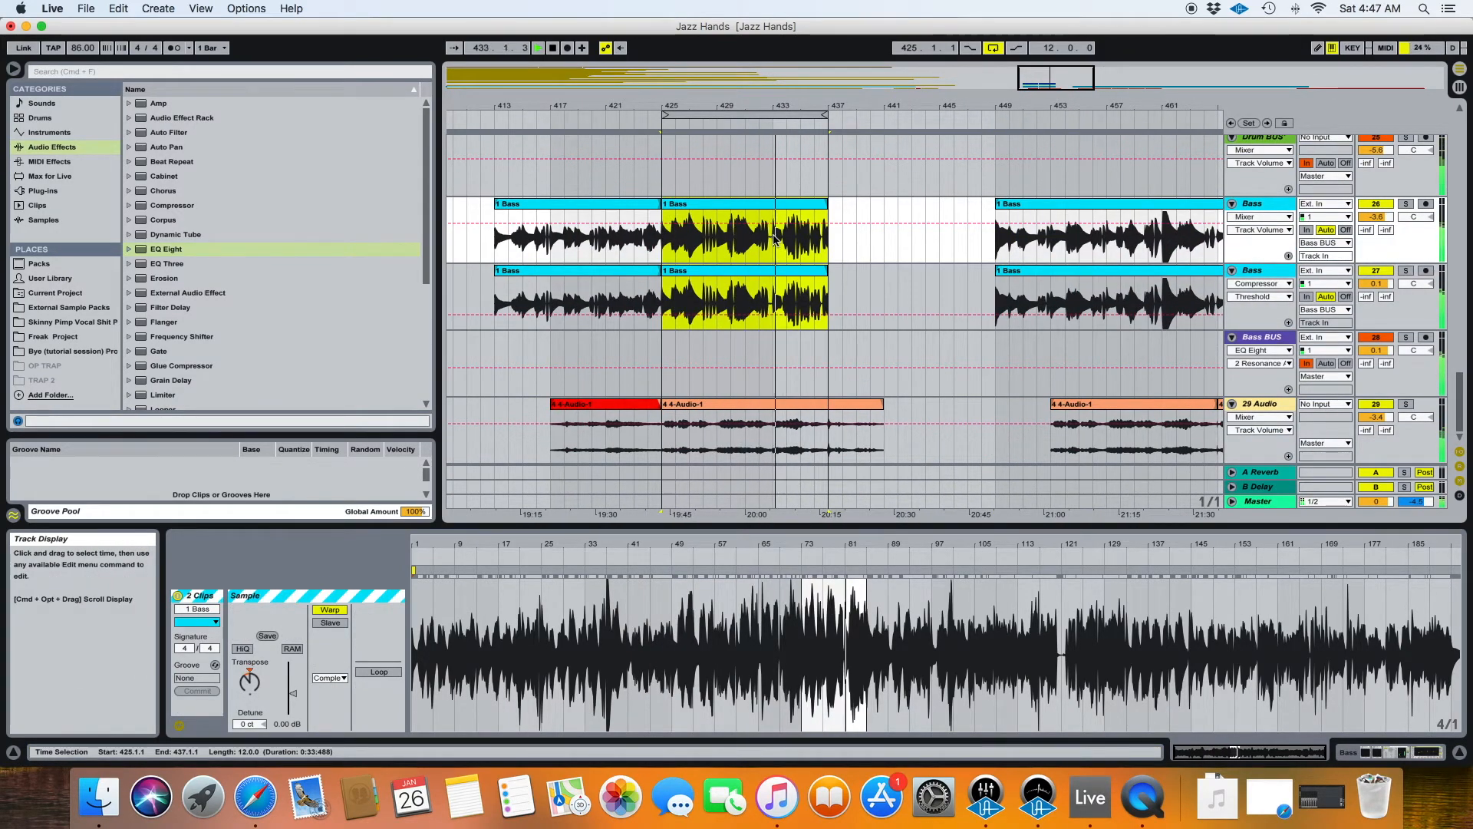
Step: Bring the following 12 bars of the bass recording to bar 425 on both Bass tracks, replacing the section there
left_click_drag(826, 205, 995, 205)
left_click_drag(831, 238, 994, 303)
scroll(890, 238, "up", 2)
left_click_drag(956, 237, 789, 236)
Step: Extend the bar 413 clips on both Bass tracks to bar 437 and move the 24-bar section to start at bar 425
scroll(690, 269, "up", 1)
left_click_drag(497, 284, 658, 349)
left_click_drag(660, 250, 828, 251)
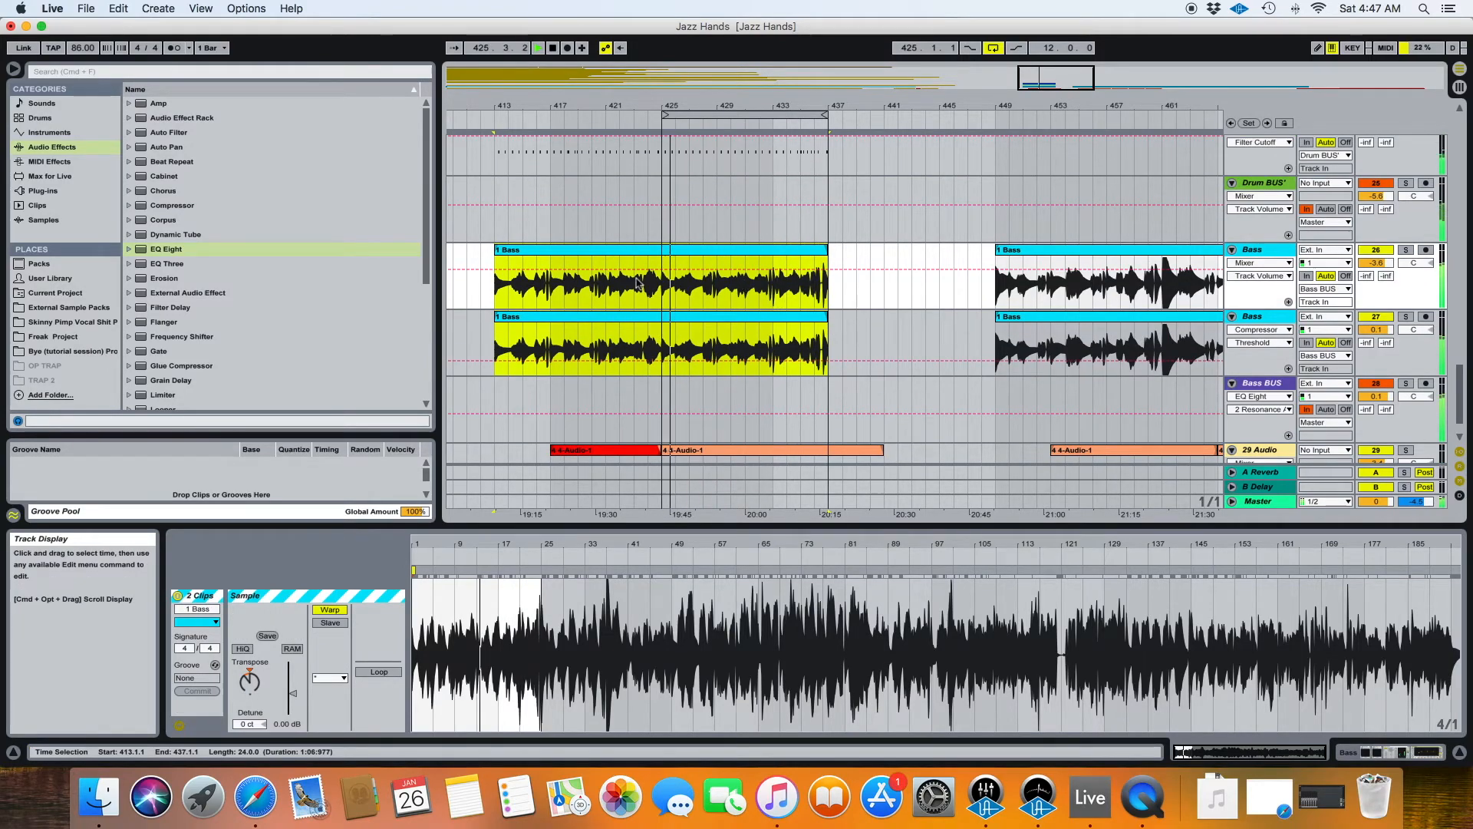
left_click_drag(743, 284, 909, 284)
Step: Set the Bass BUS volume to -1.3 dB and the volume of Bass track 26 to -6.4 dB
left_click_drag(1375, 396, 1376, 407)
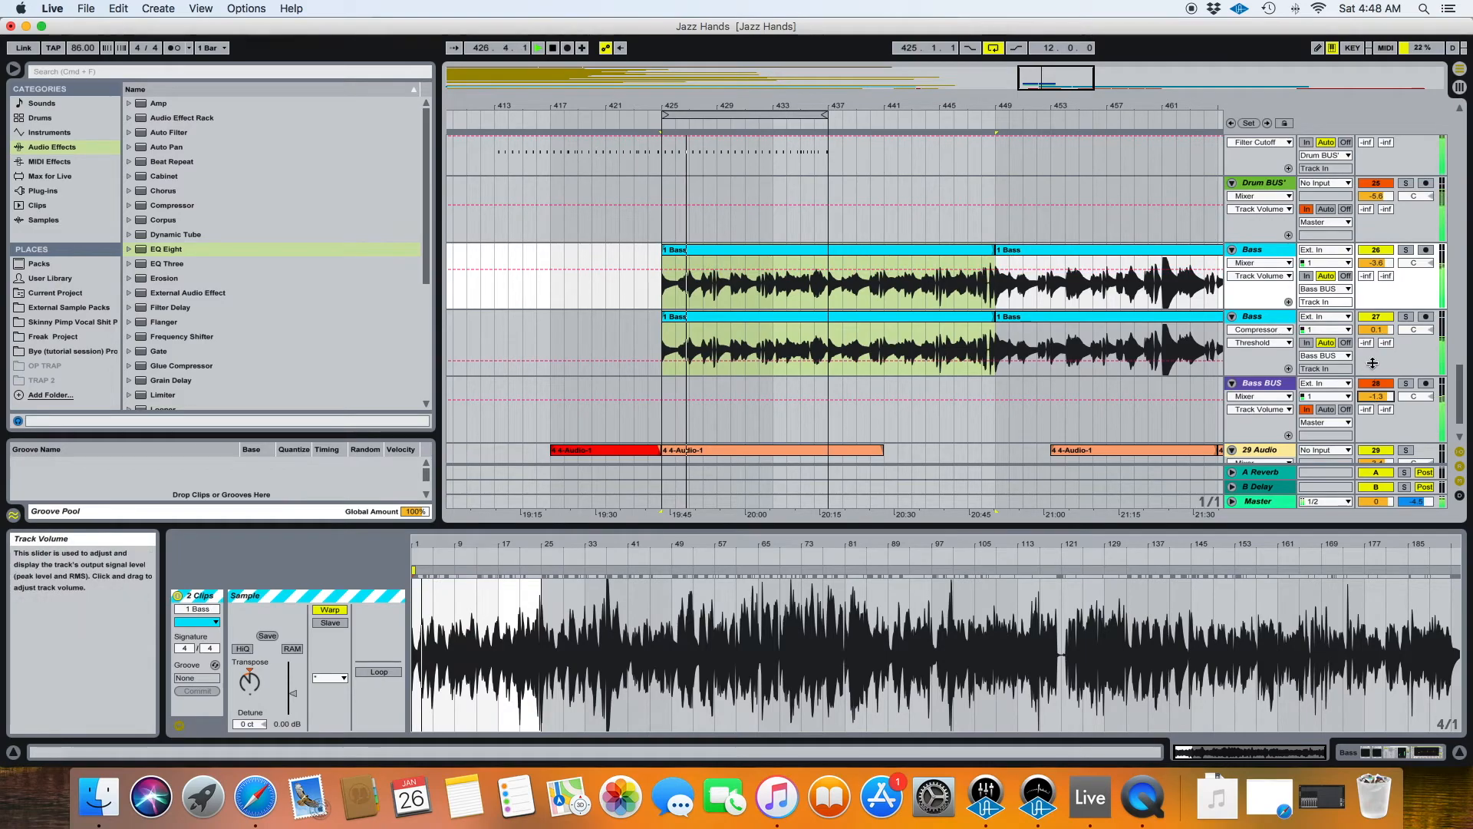
left_click_drag(1376, 262, 1373, 266)
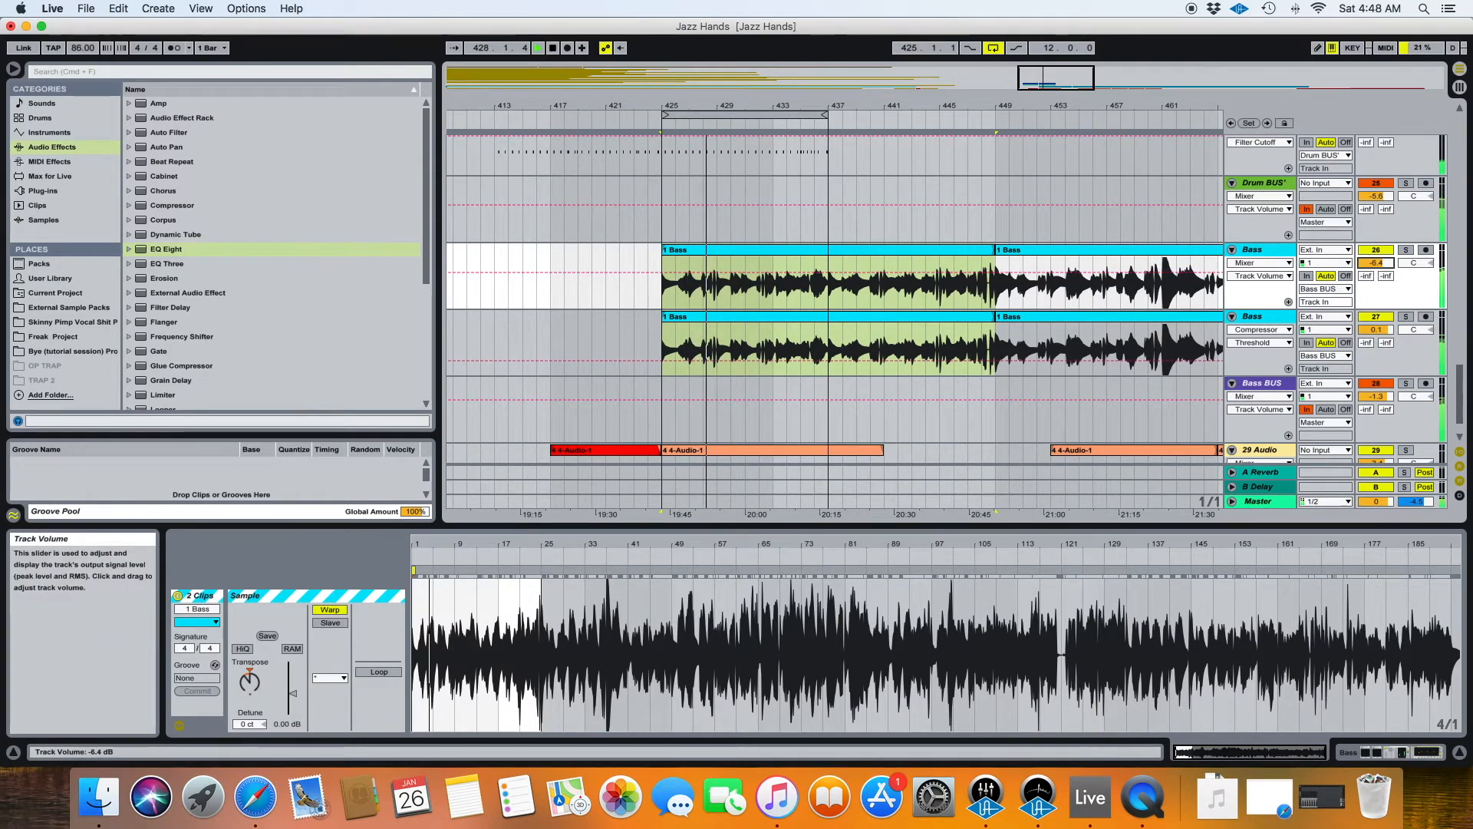